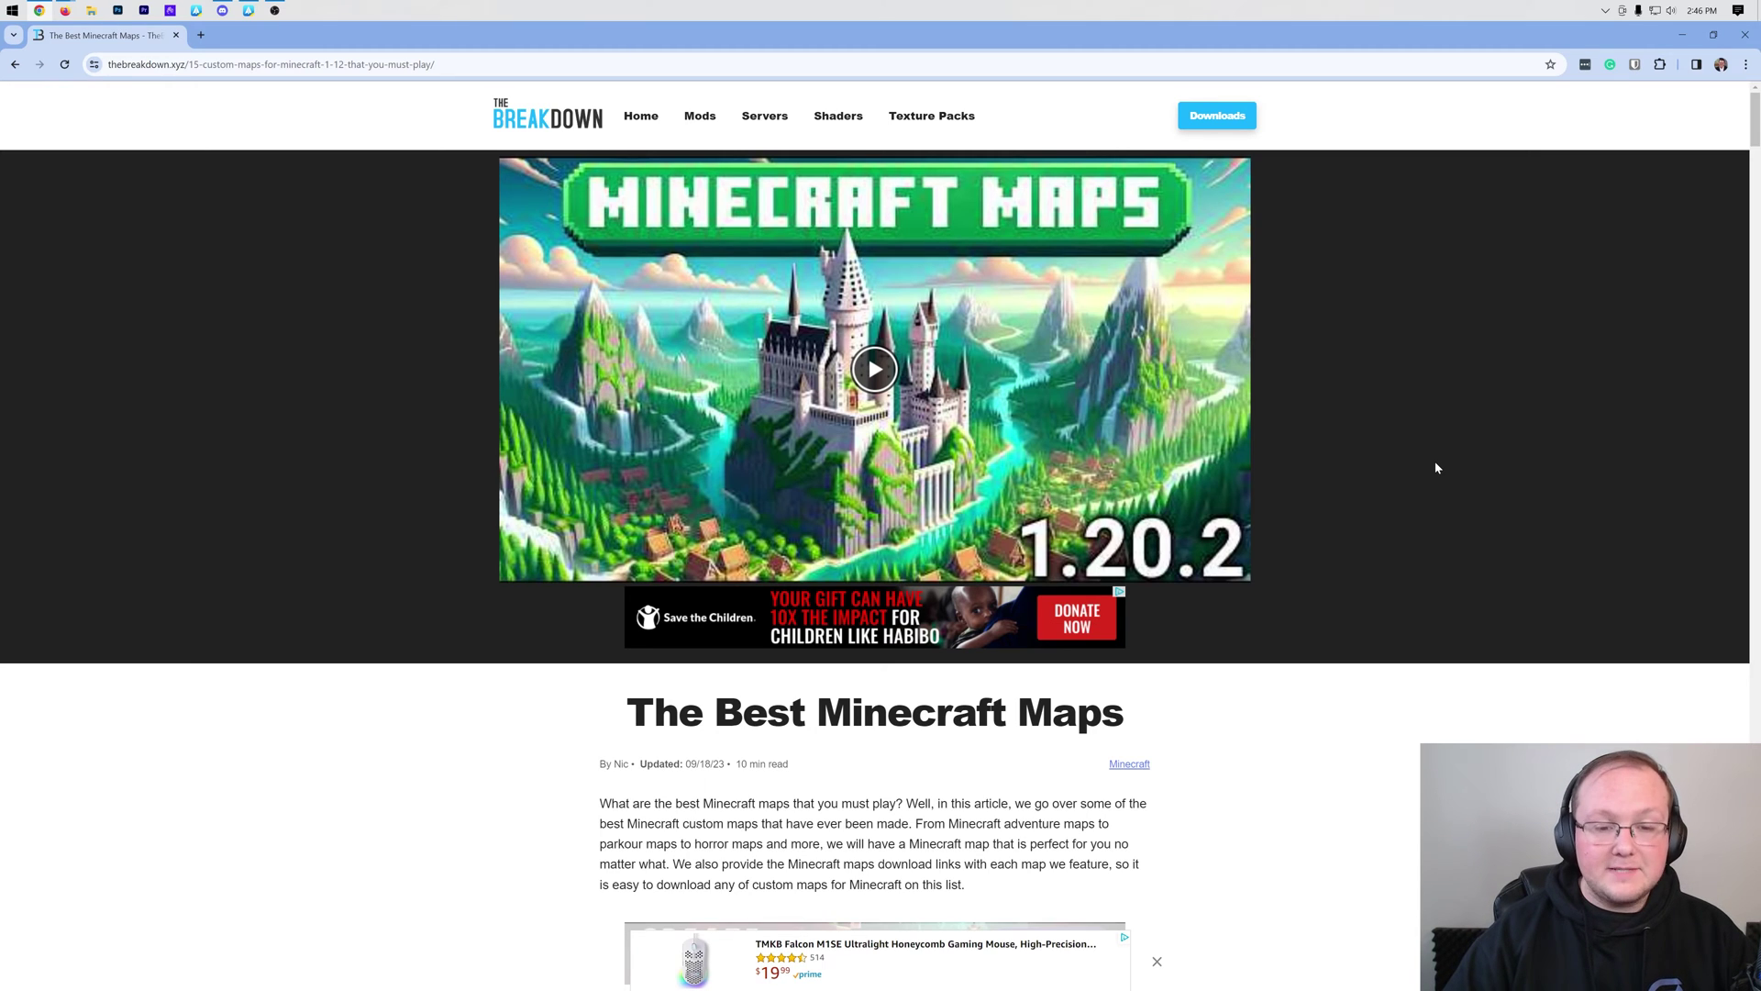
# Look through the Best Minecraft Maps article, covering its map categories and the Greek City adventure map.
pyautogui.scroll(-3, 1435, 460)
pyautogui.scroll(-2, 875, 532)
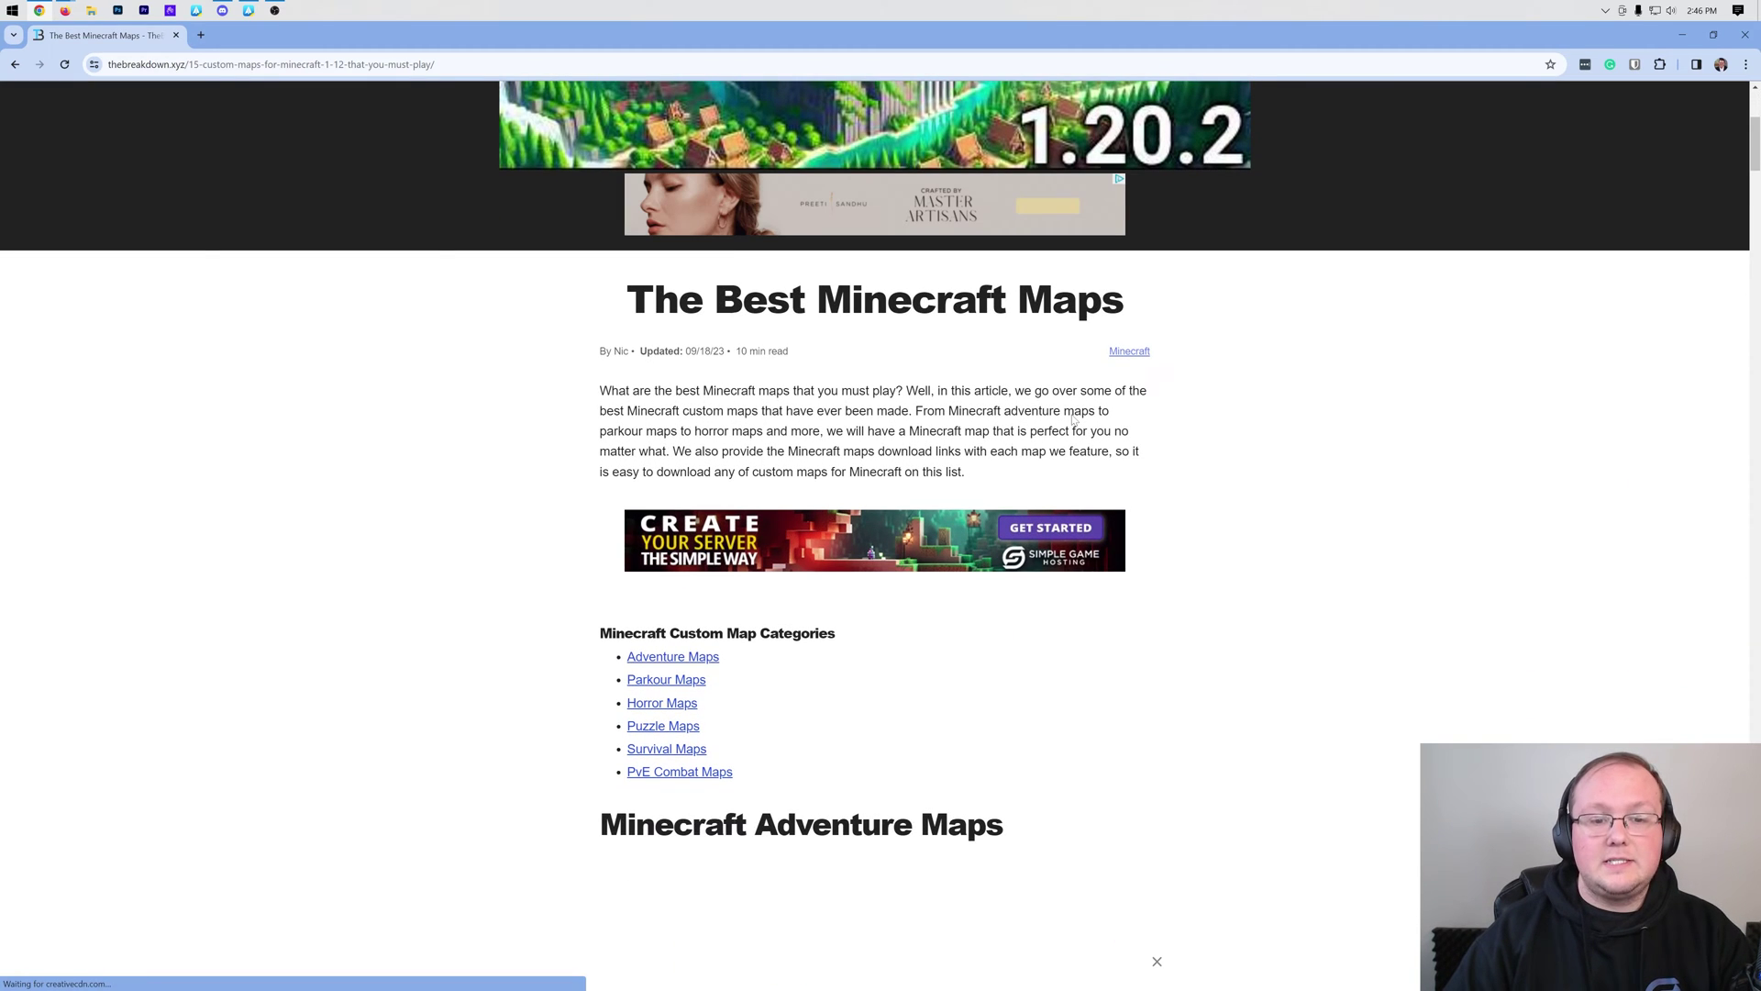
pyautogui.scroll(-1, 875, 535)
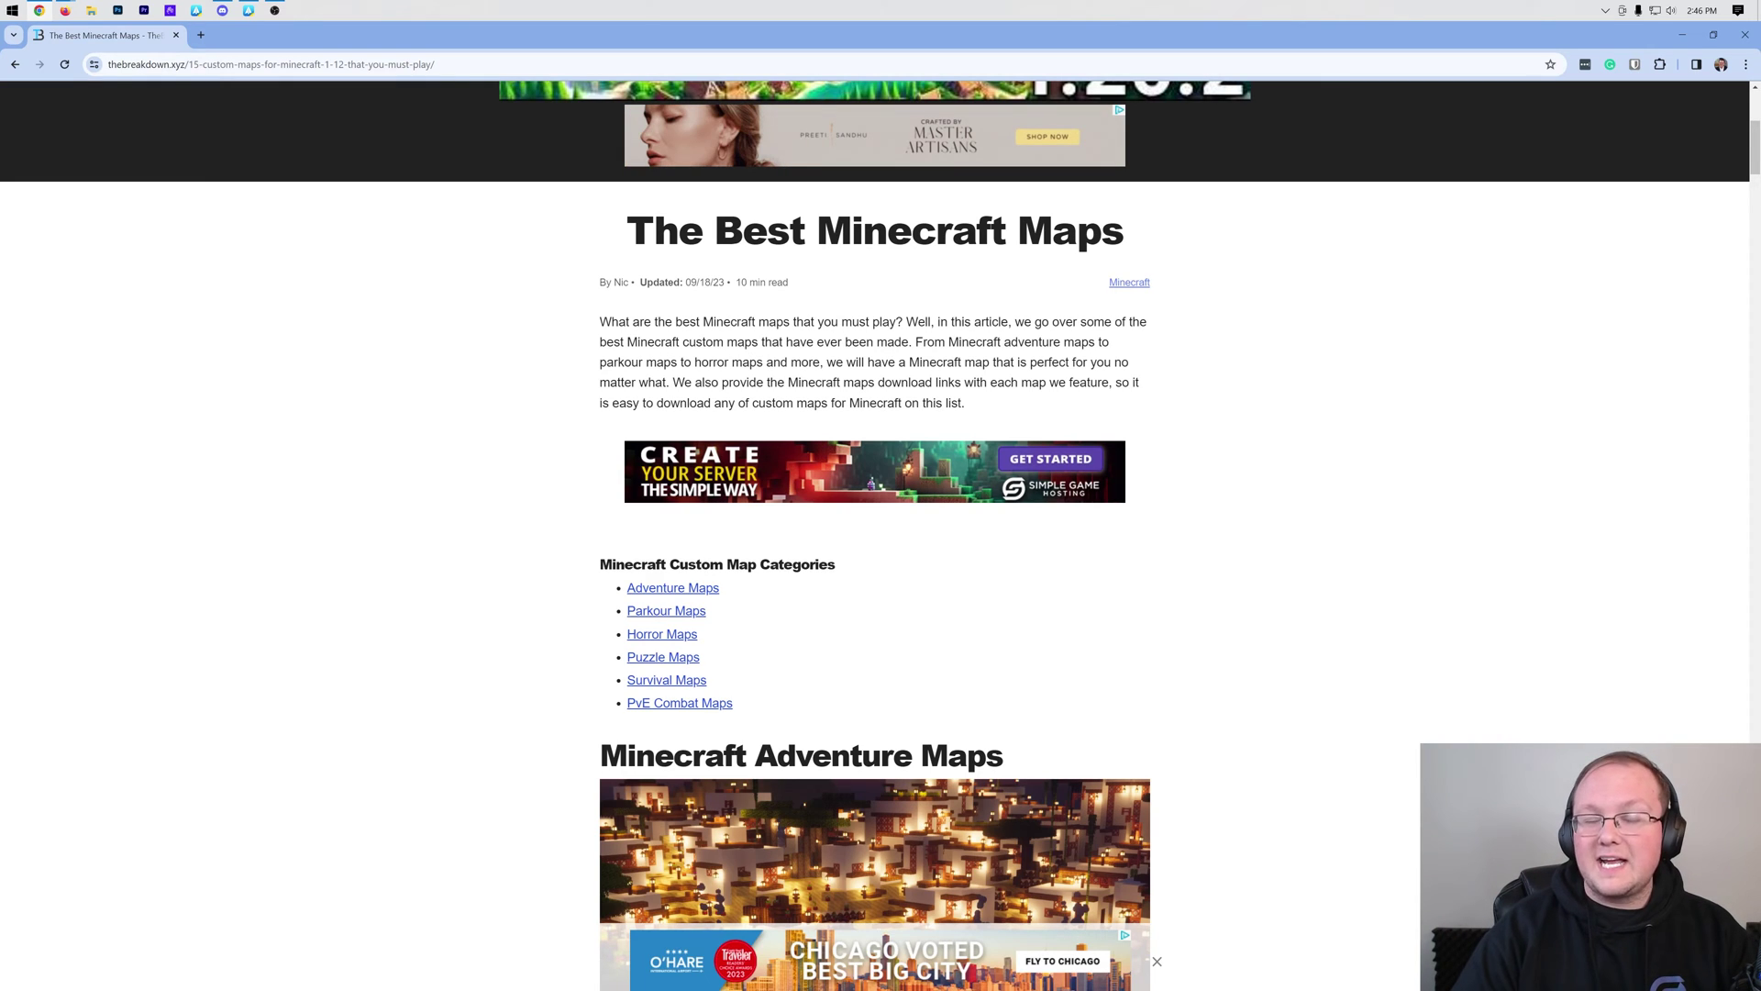
pyautogui.scroll(-7, 861, 268)
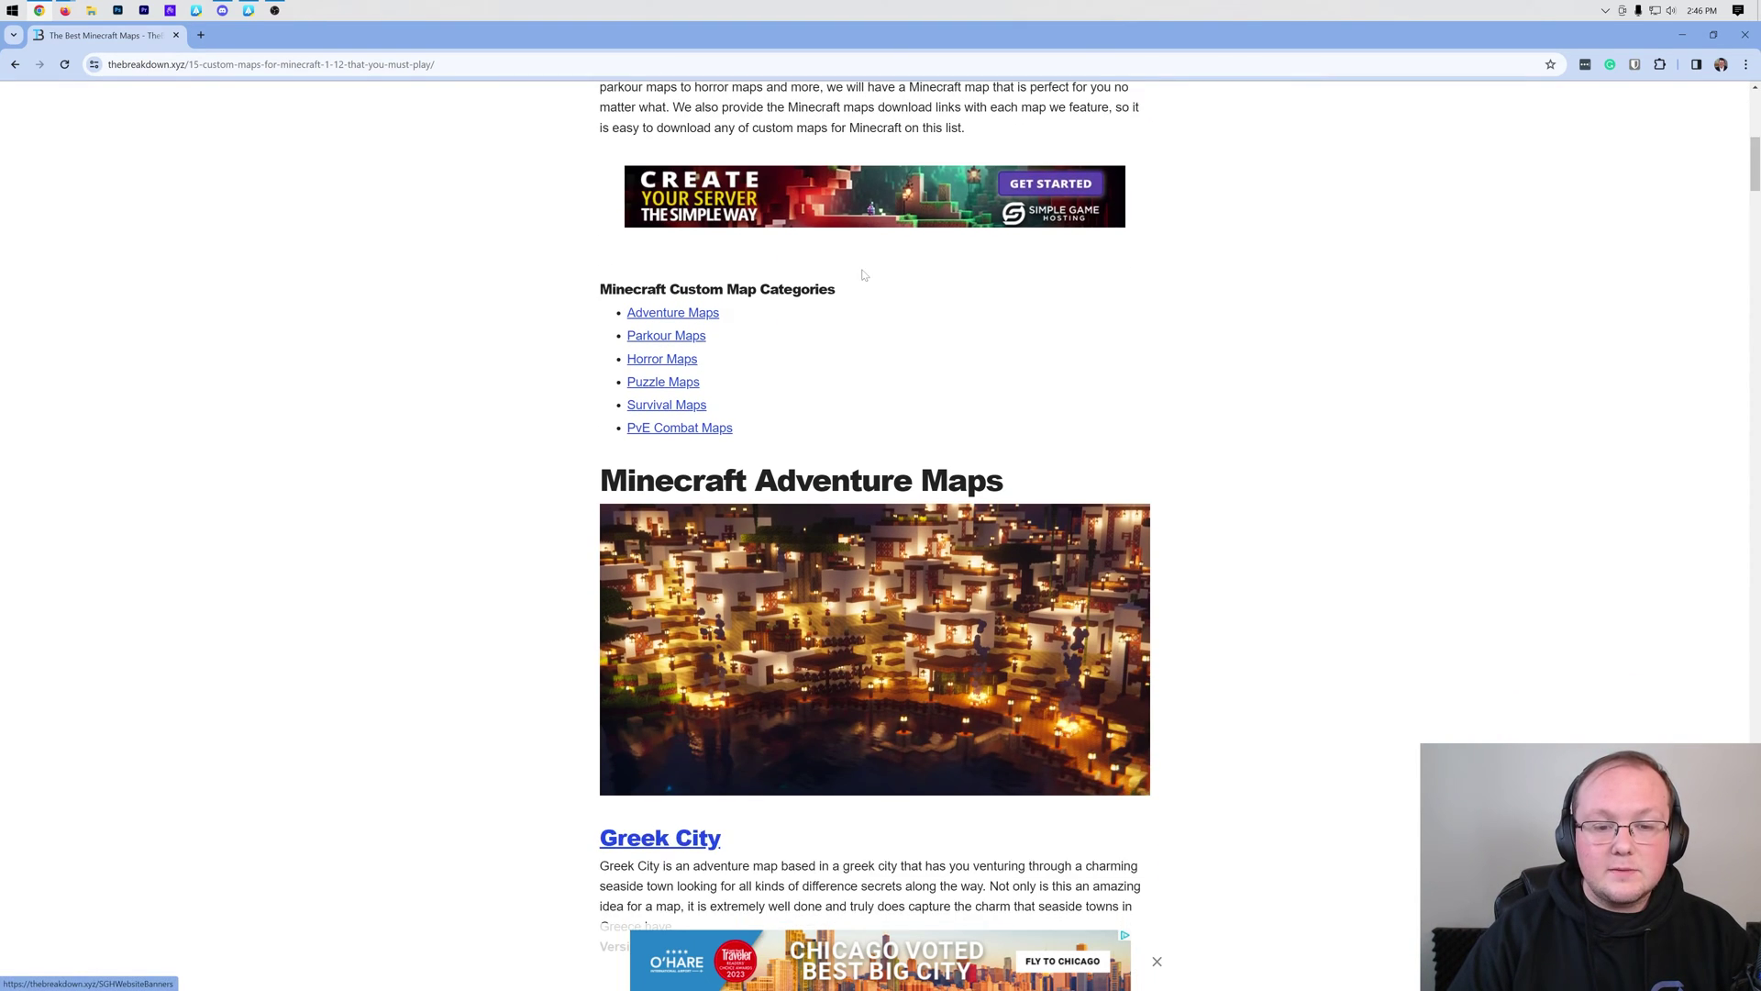
pyautogui.scroll(-5, 937, 341)
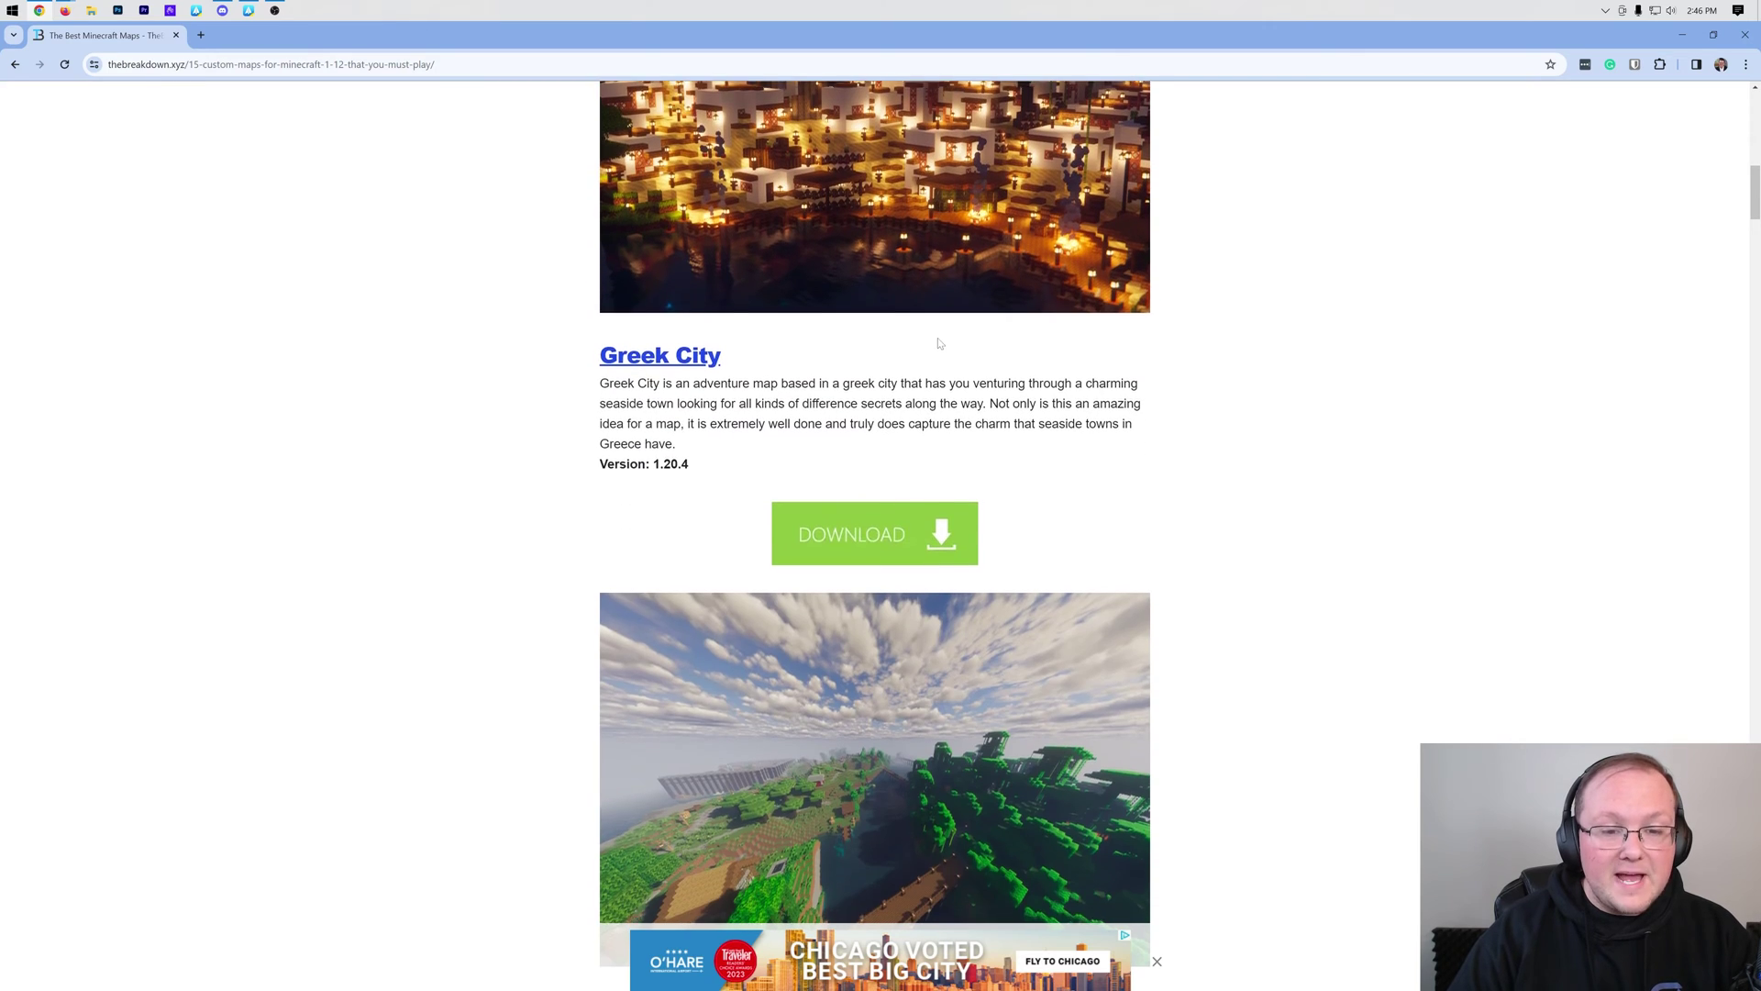
pyautogui.scroll(3, 870, 255)
pyautogui.scroll(4, 894, 393)
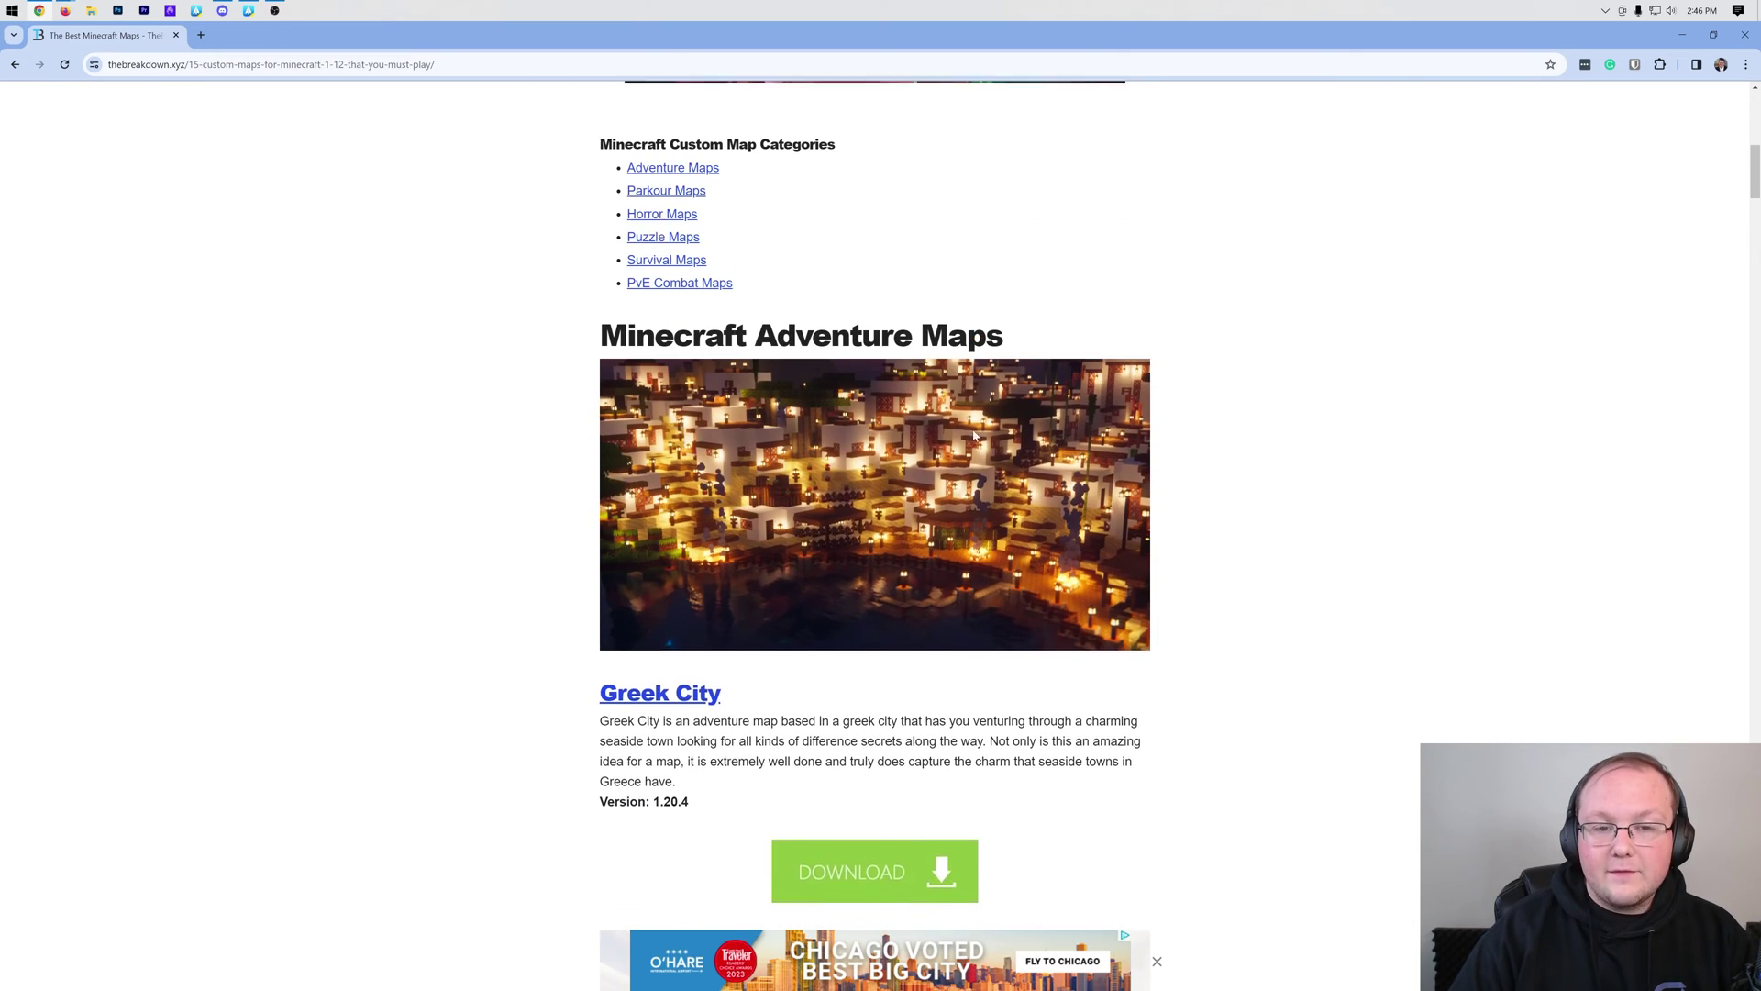
# Jump to the Survival Maps category and open the Skyblock Classic Edition download page in a new tab.
pyautogui.click(642, 266)
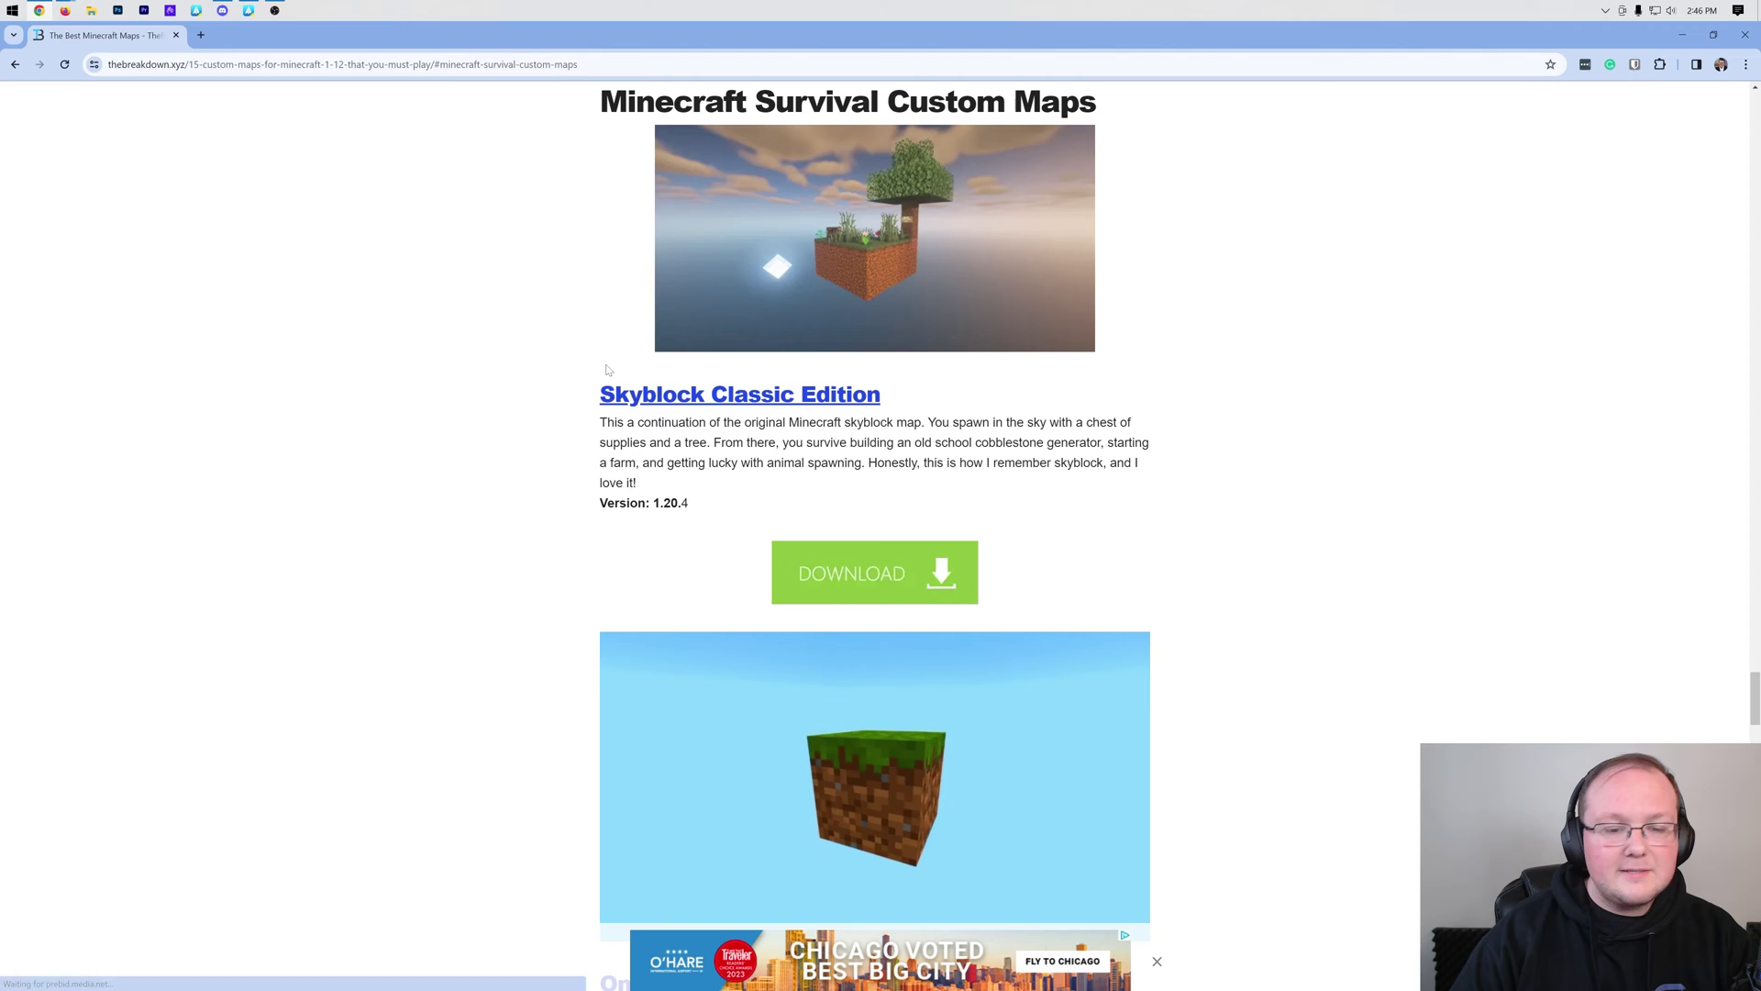
pyautogui.scroll(-1, 1053, 435)
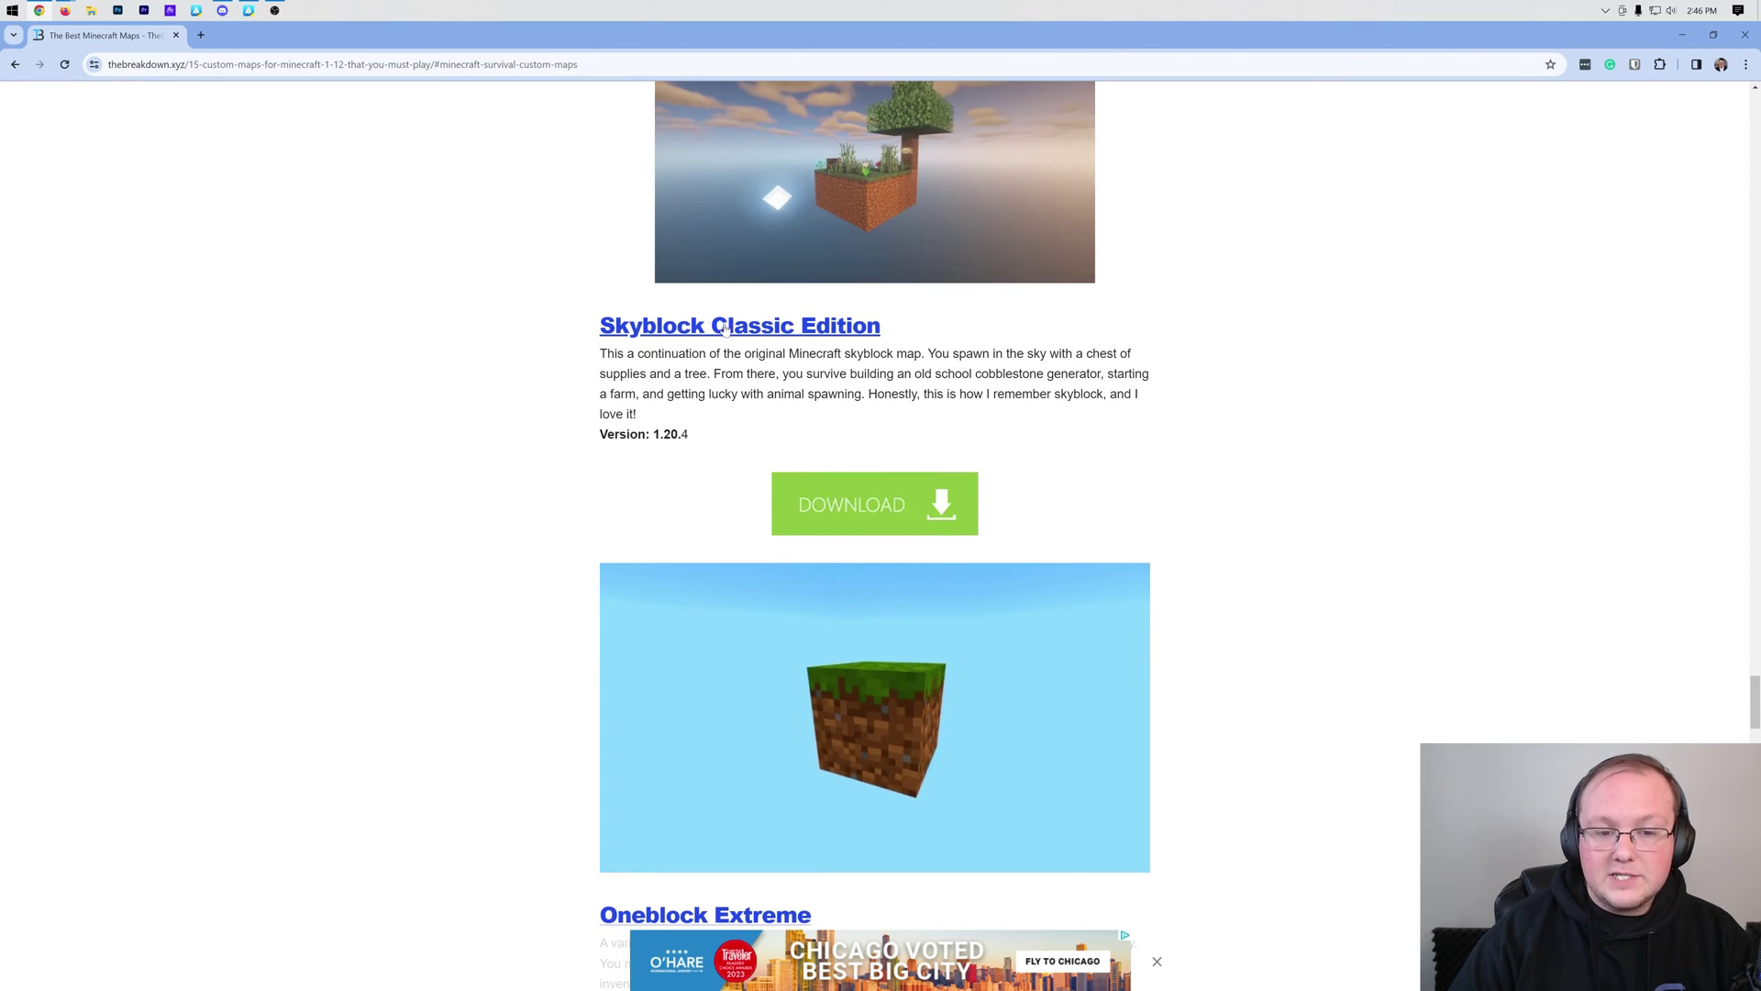
pyautogui.rightClick(858, 511)
pyautogui.click(903, 529)
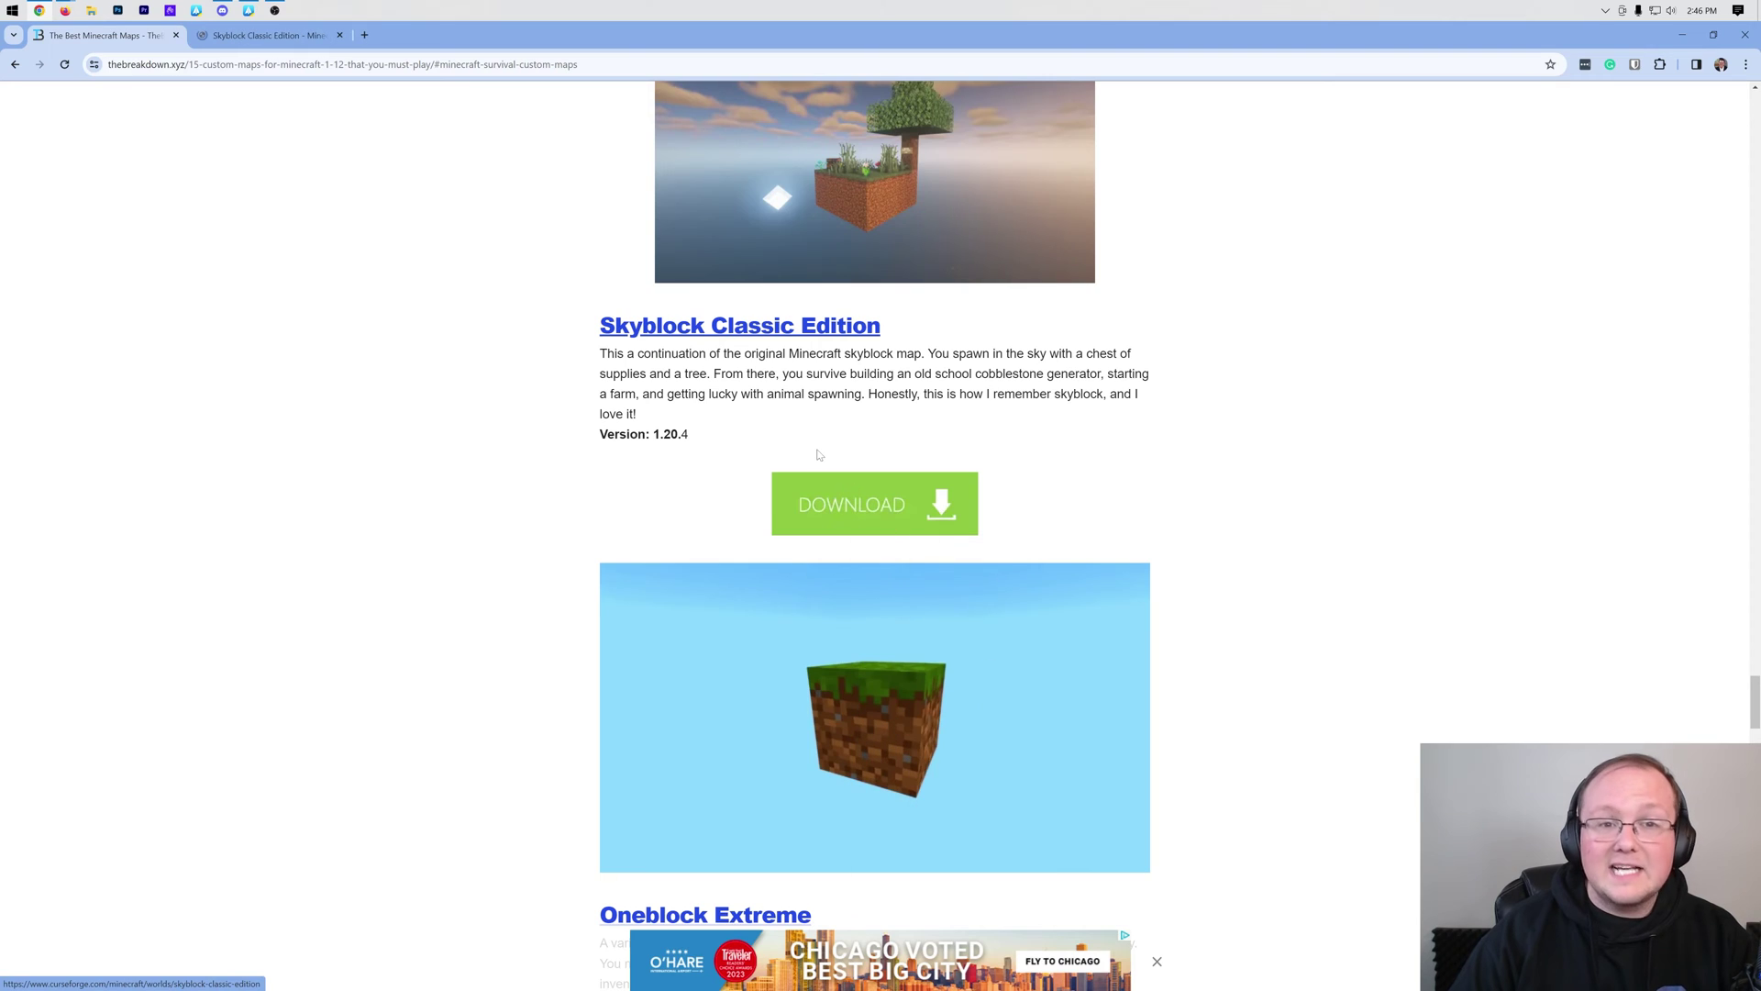
# Browse the other map categories and open the Floating Biomes parkour map's download page in a new tab.
pyautogui.scroll(14, 819, 454)
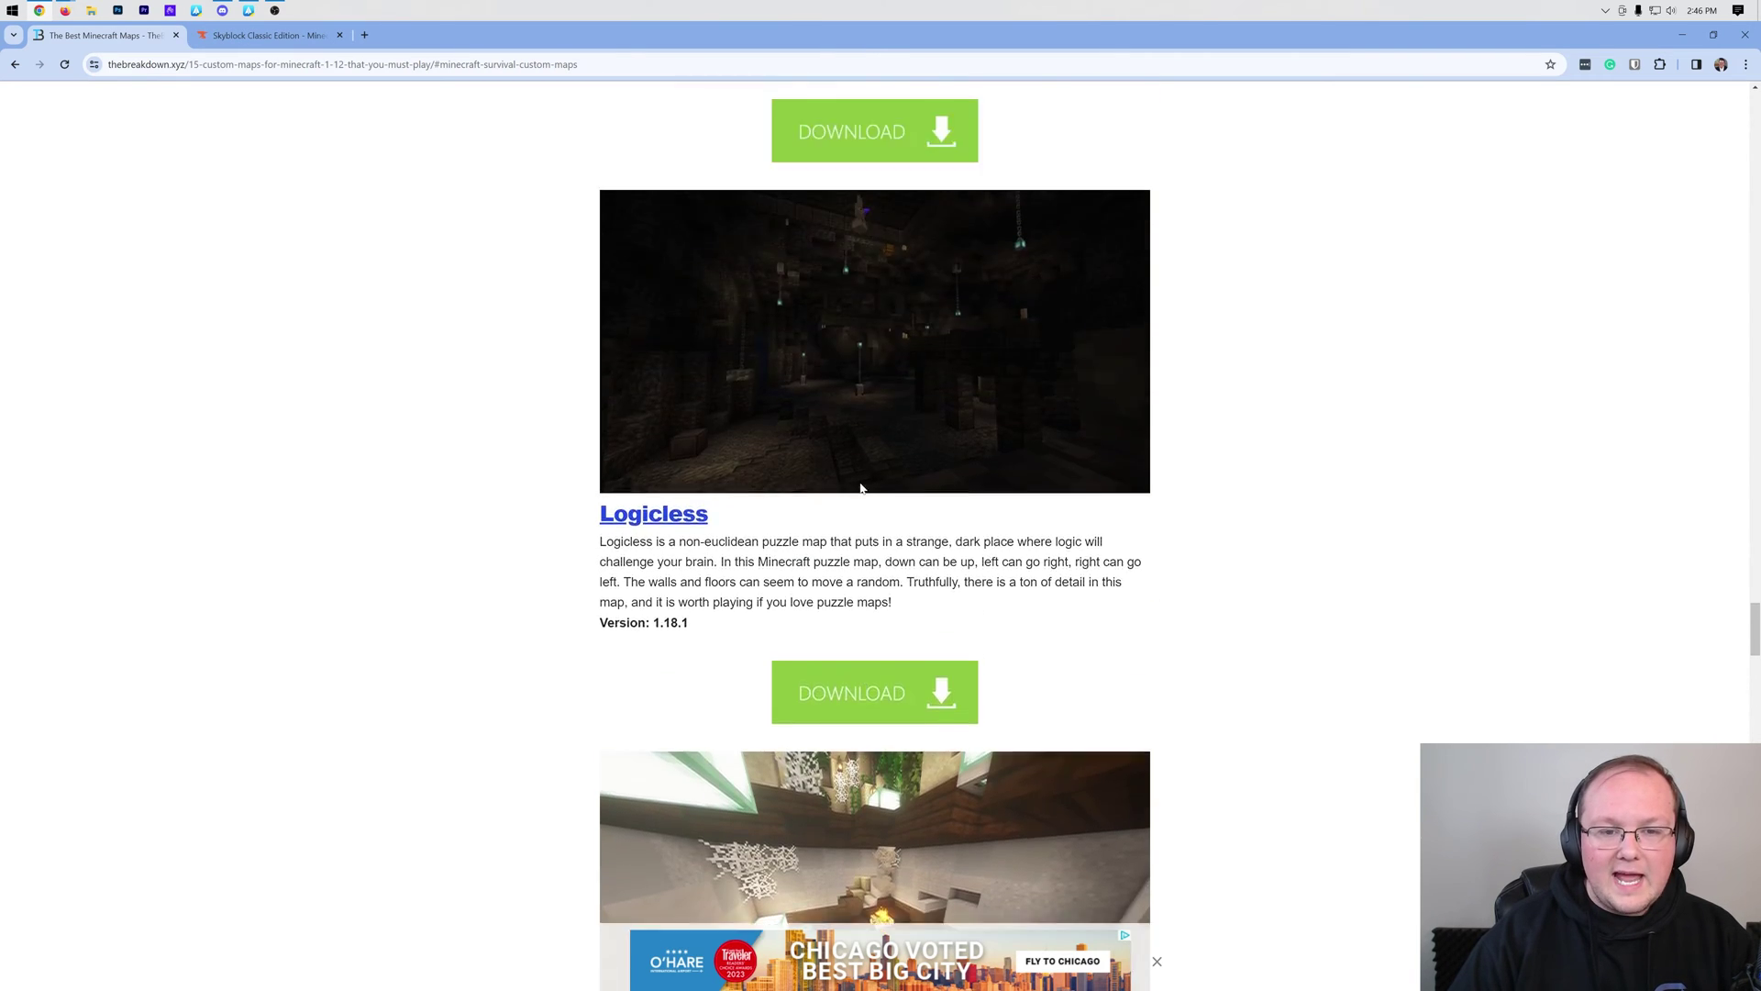
pyautogui.scroll(20, 861, 488)
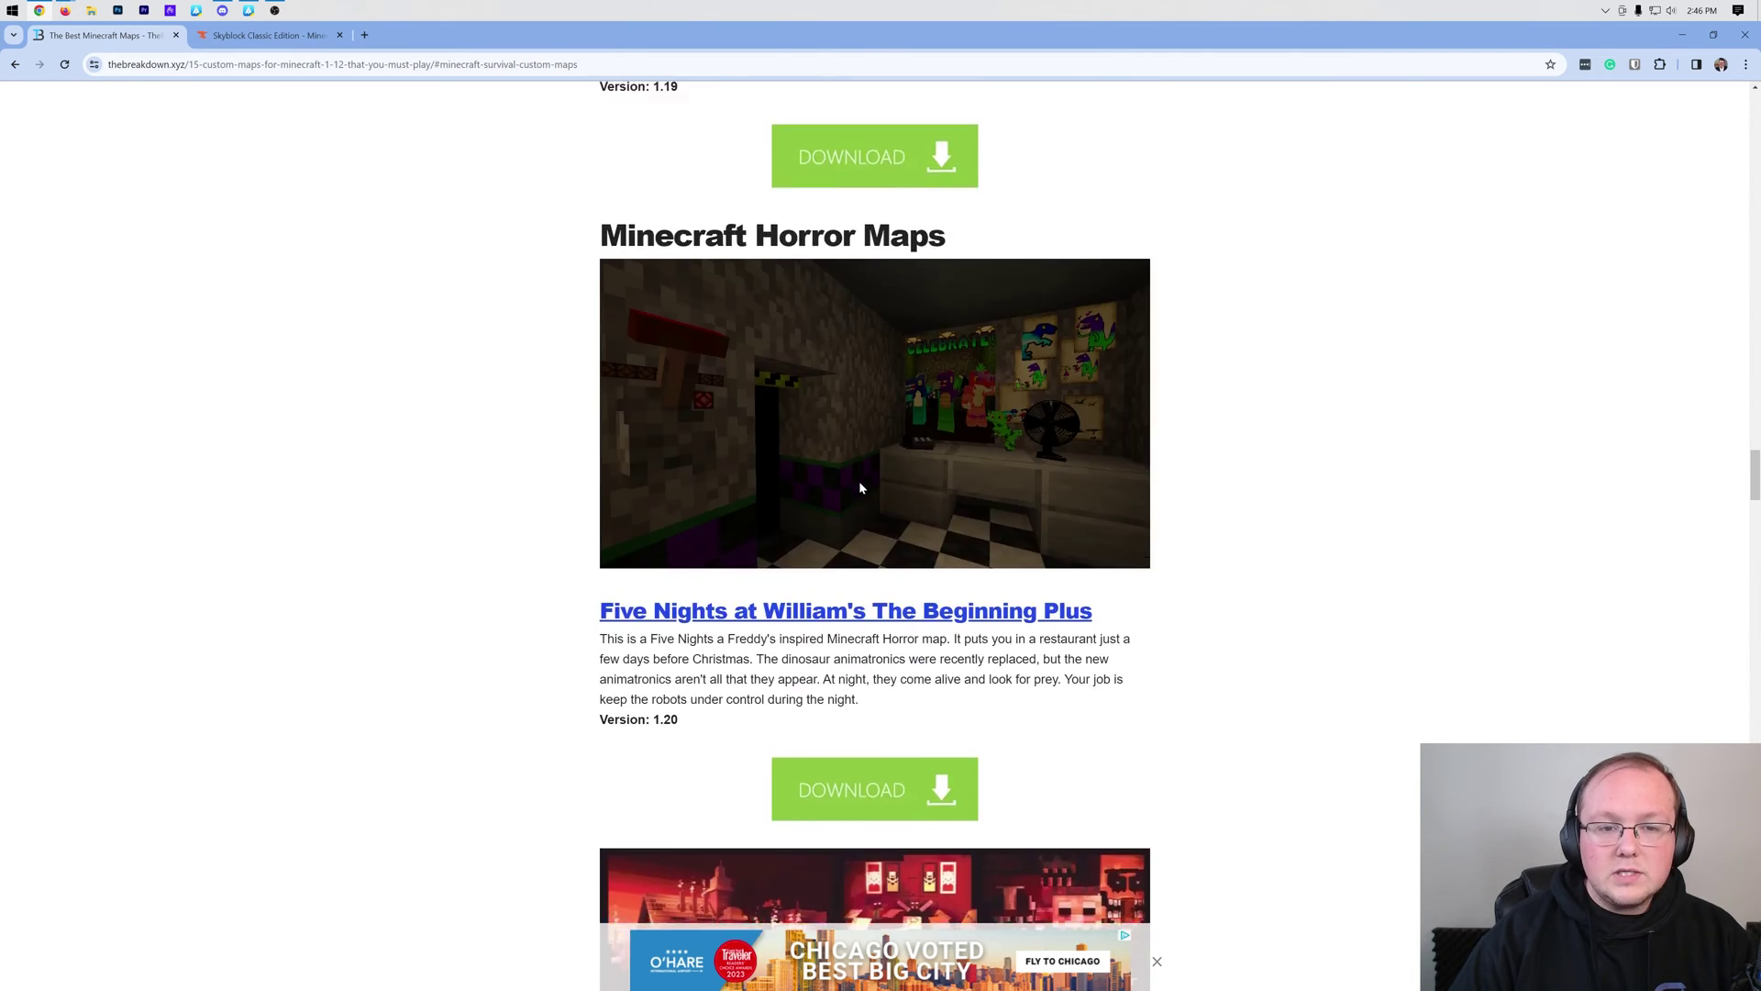
pyautogui.scroll(20, 861, 488)
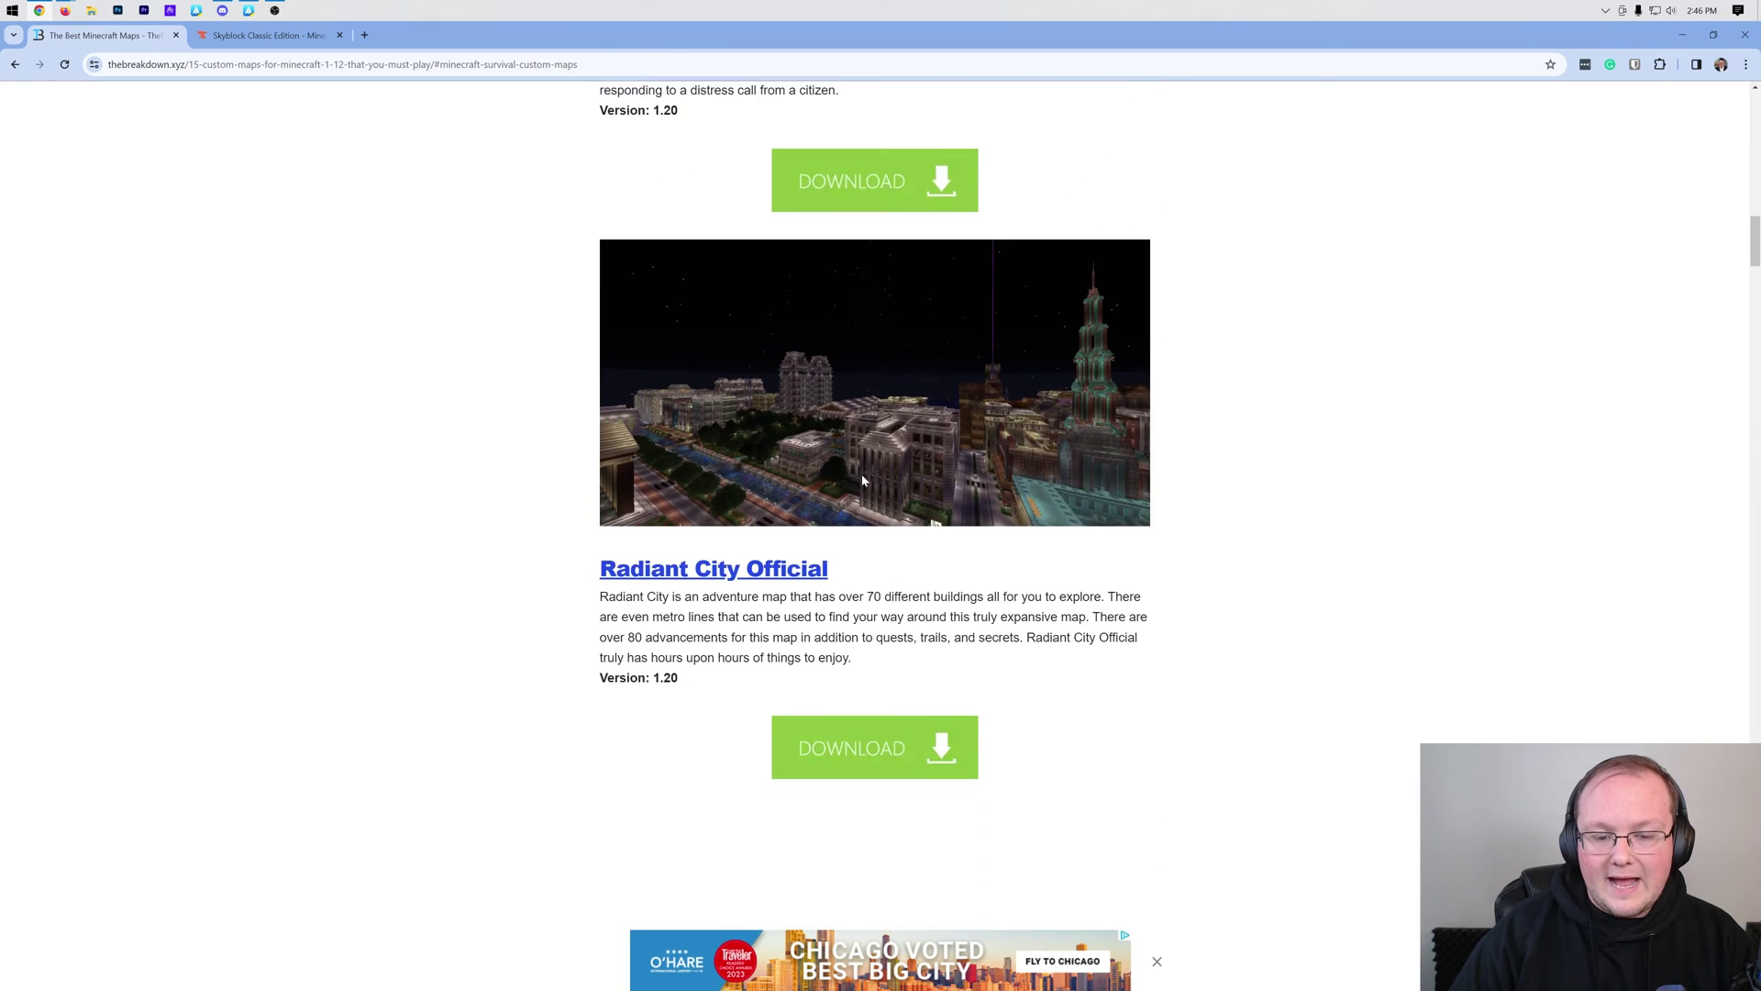
pyautogui.scroll(-19, 861, 478)
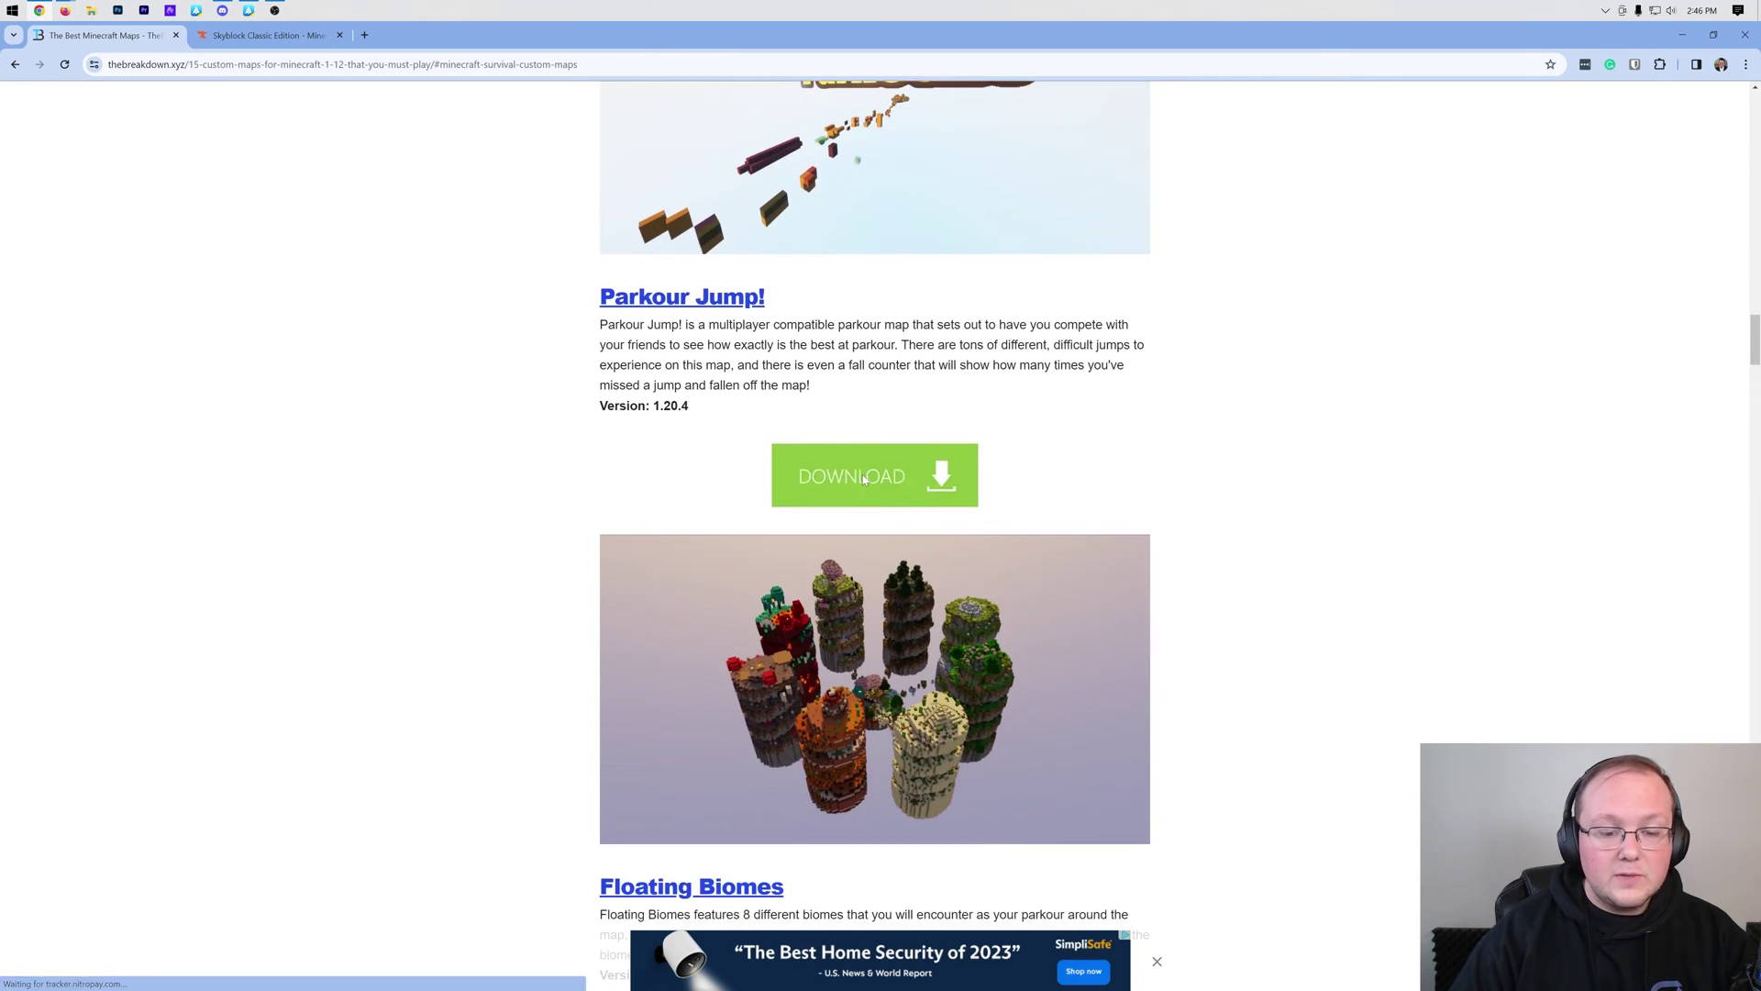
pyautogui.scroll(-8, 862, 477)
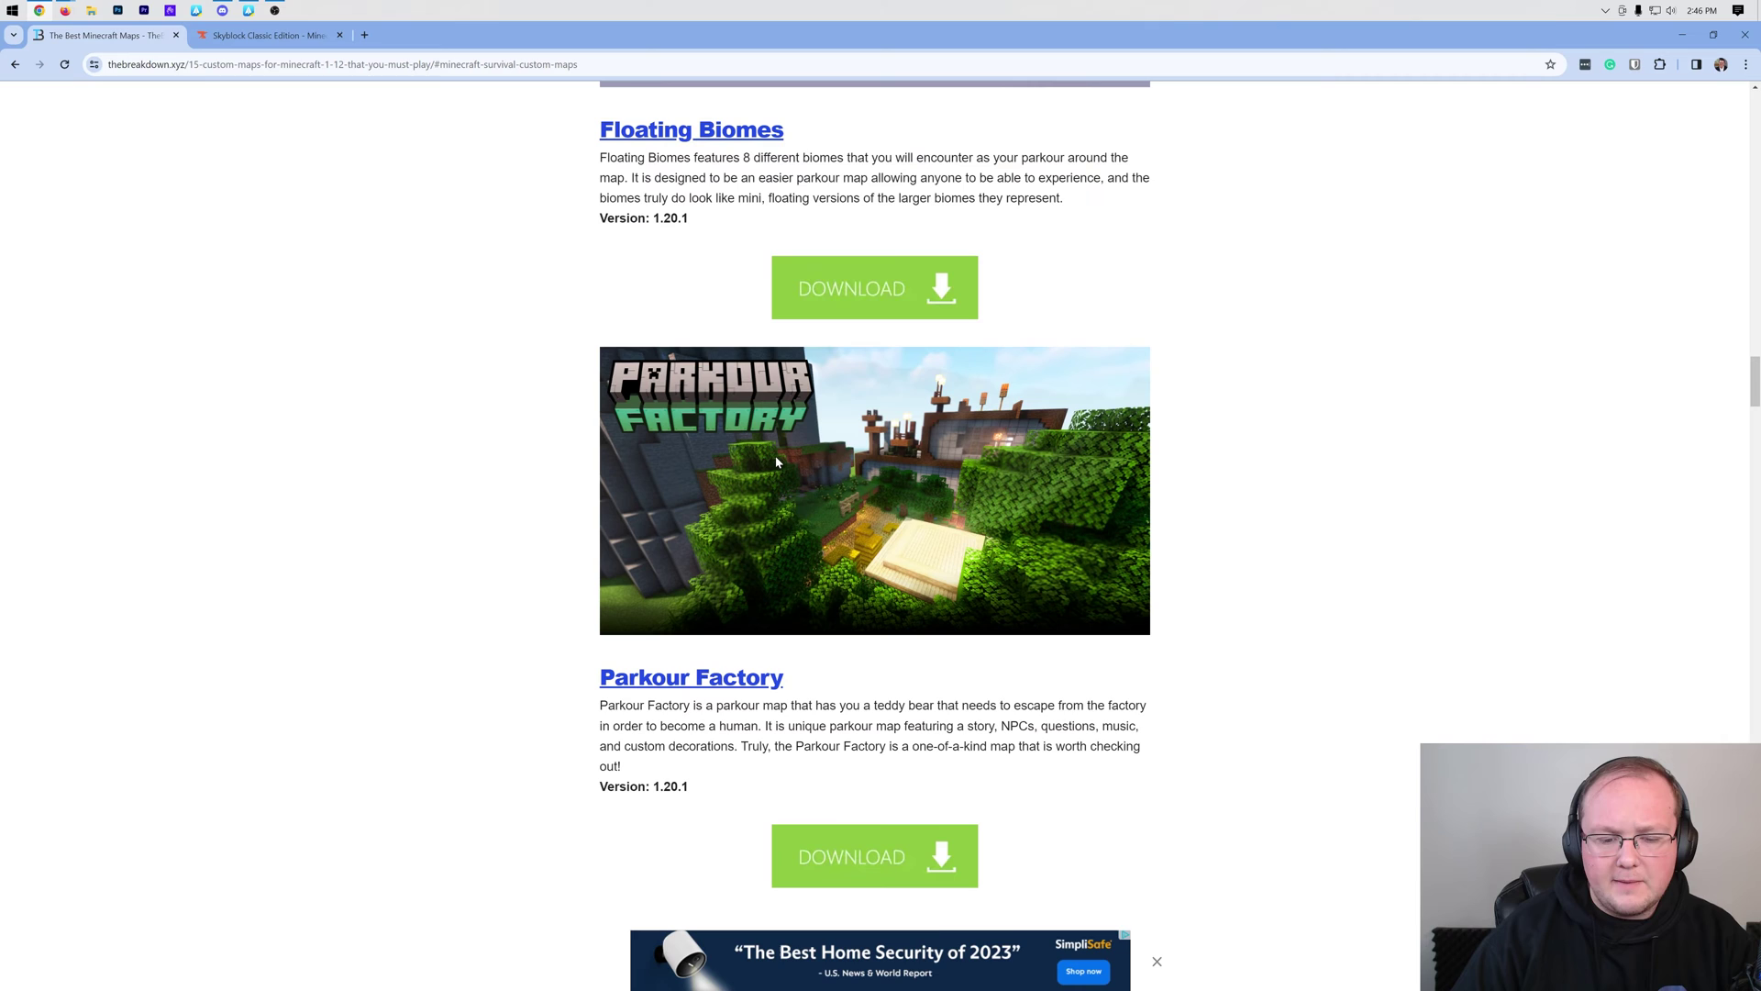
pyautogui.scroll(1, 825, 386)
pyautogui.rightClick(834, 348)
pyautogui.click(843, 359)
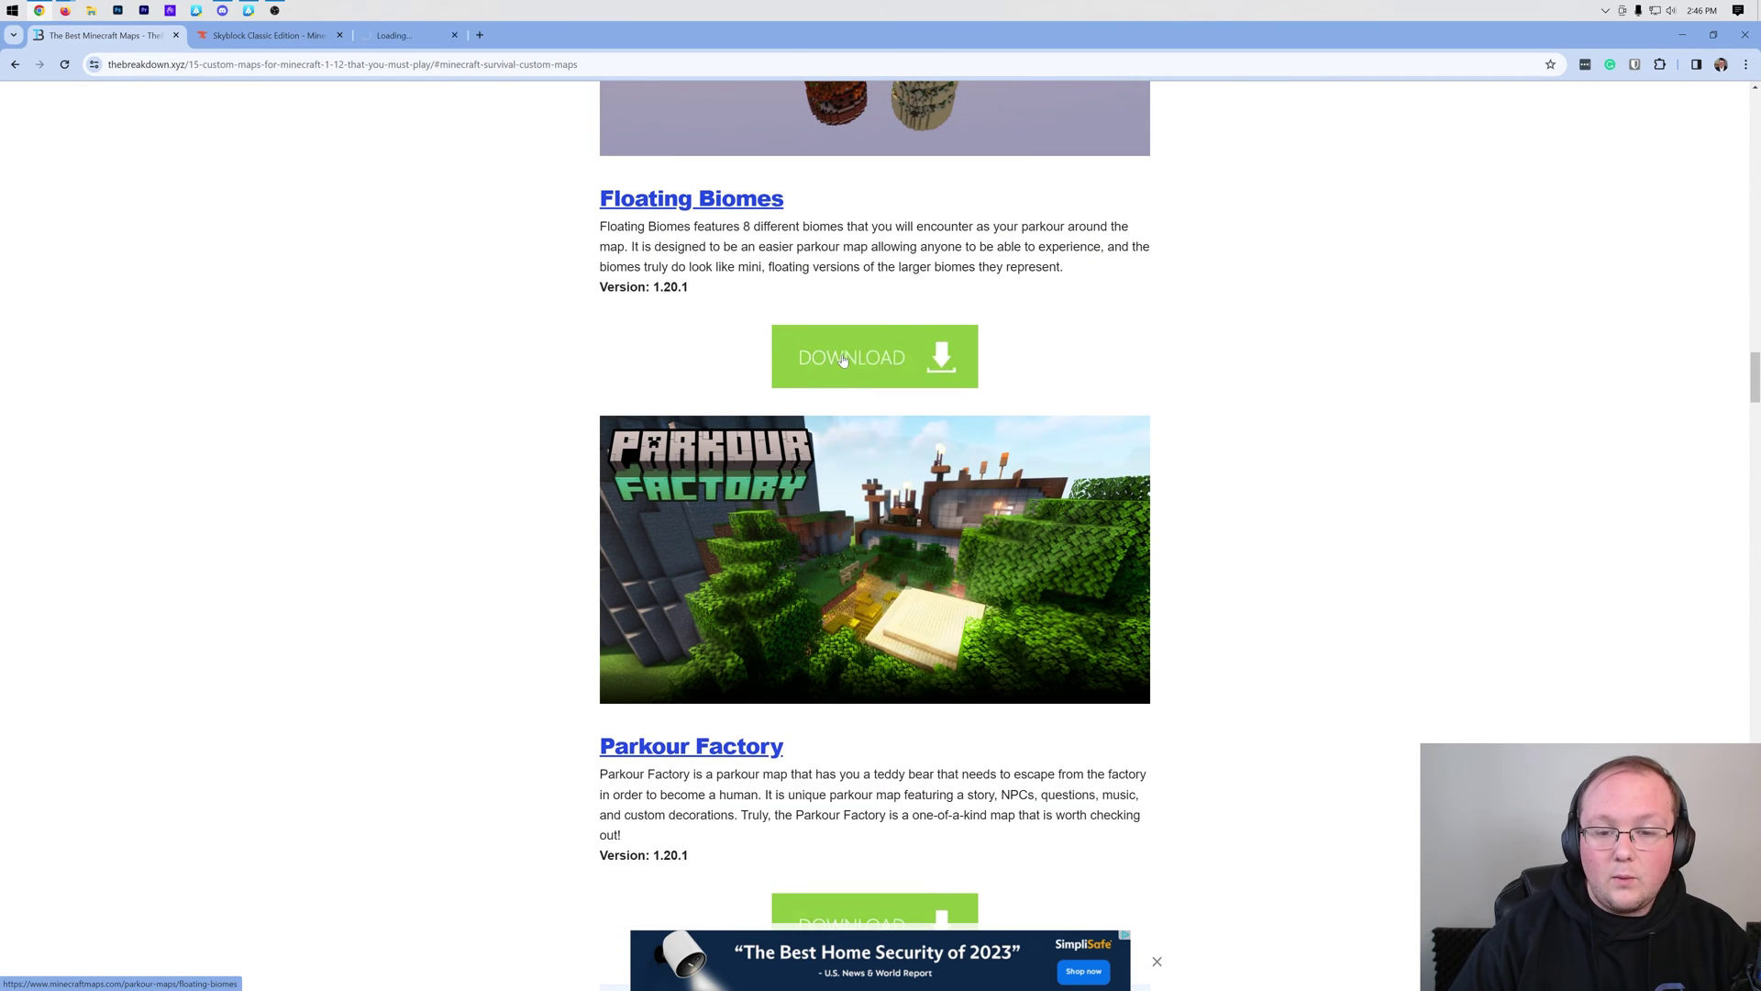
# Switch to the Skyblock Classic Edition page and download the JE-1.20.3/1.20.4 release from its list of files.
pyautogui.scroll(20, 843, 359)
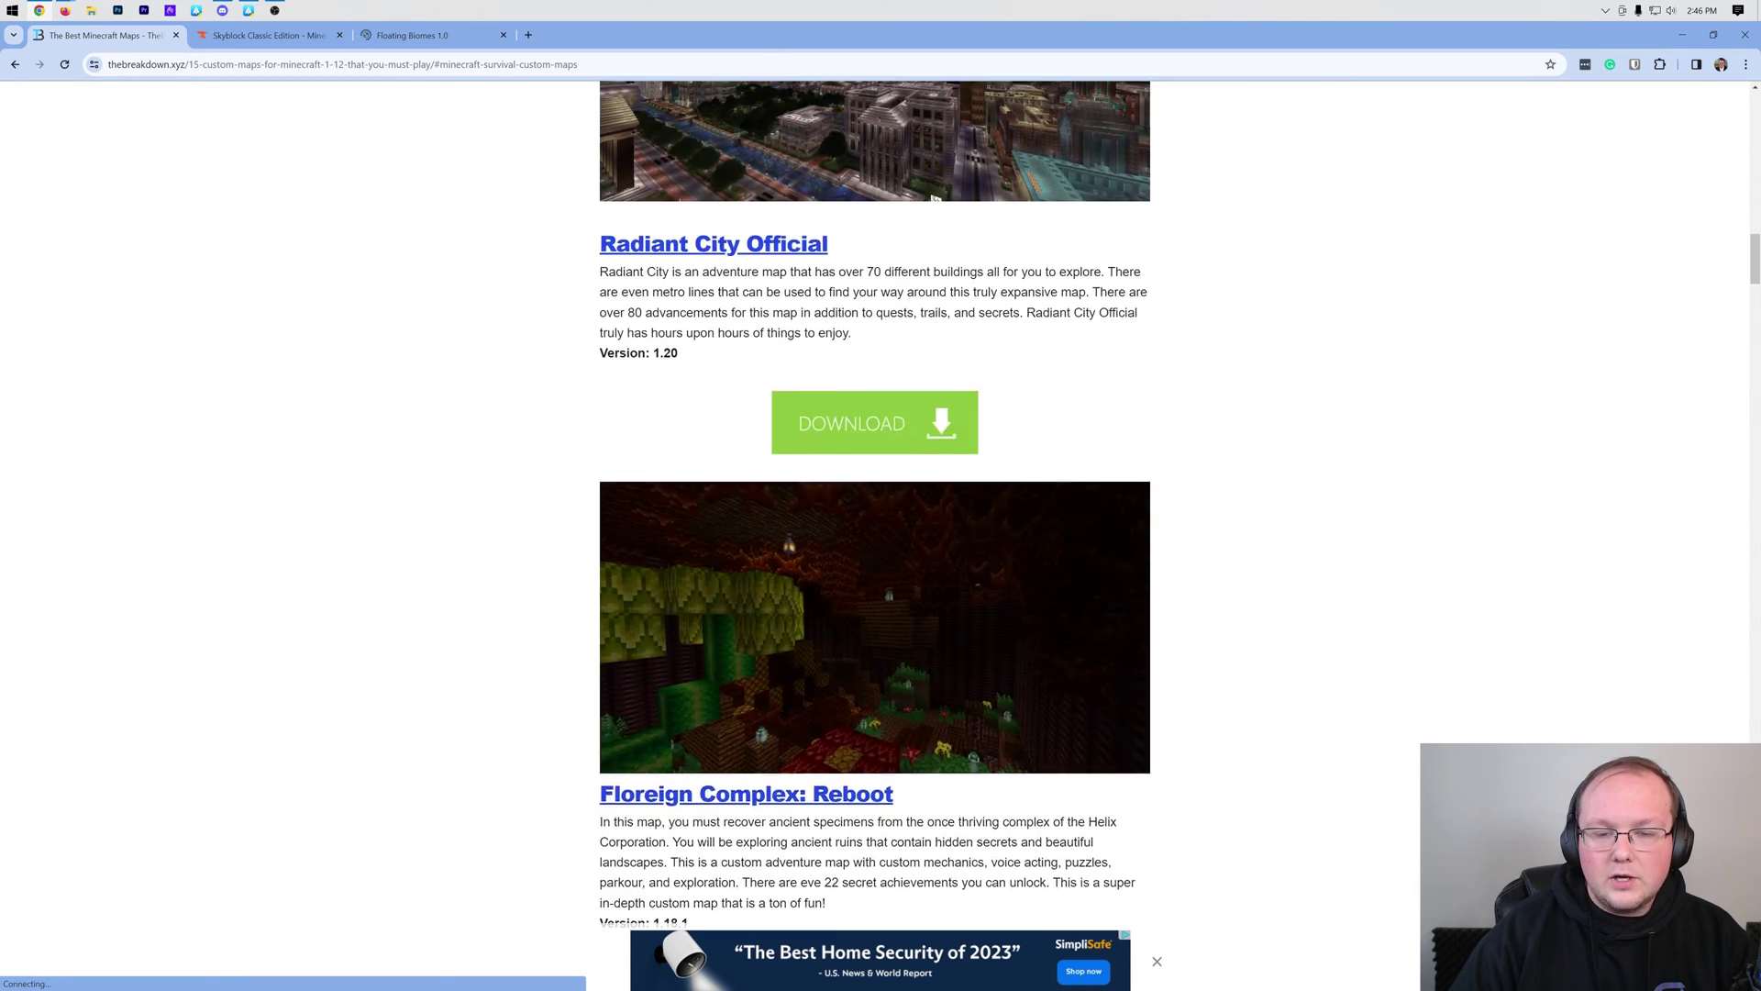
pyautogui.scroll(15, 934, 198)
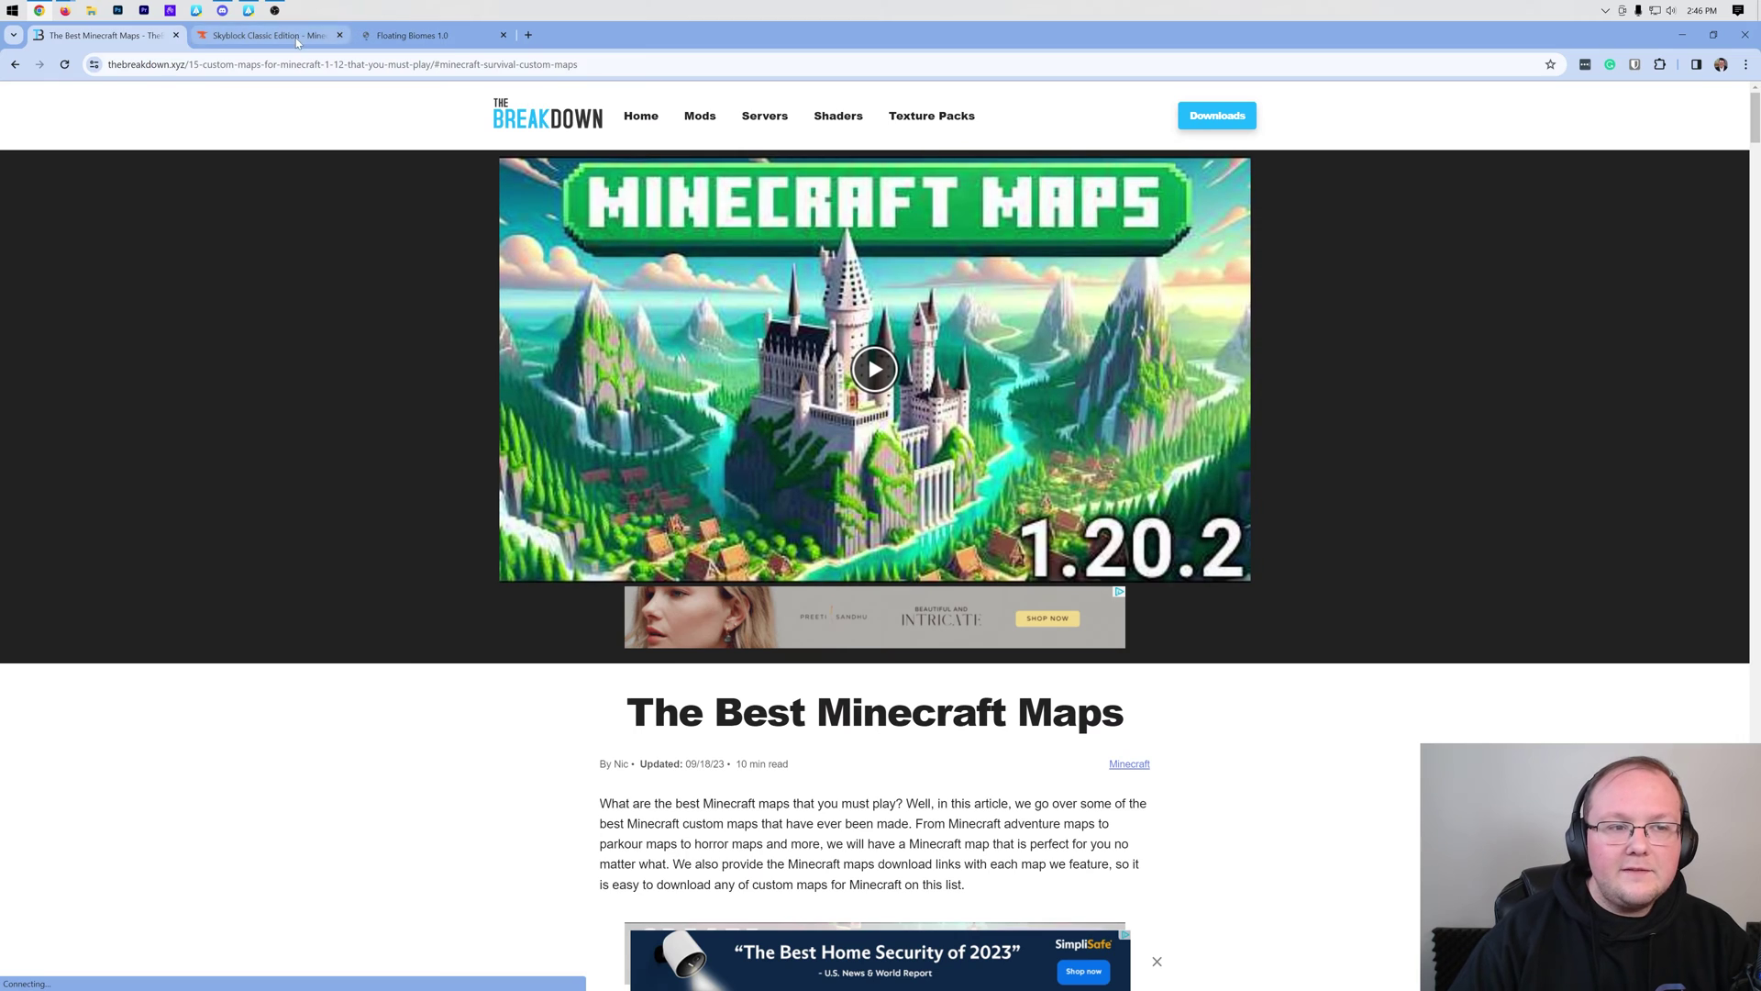
pyautogui.click(266, 35)
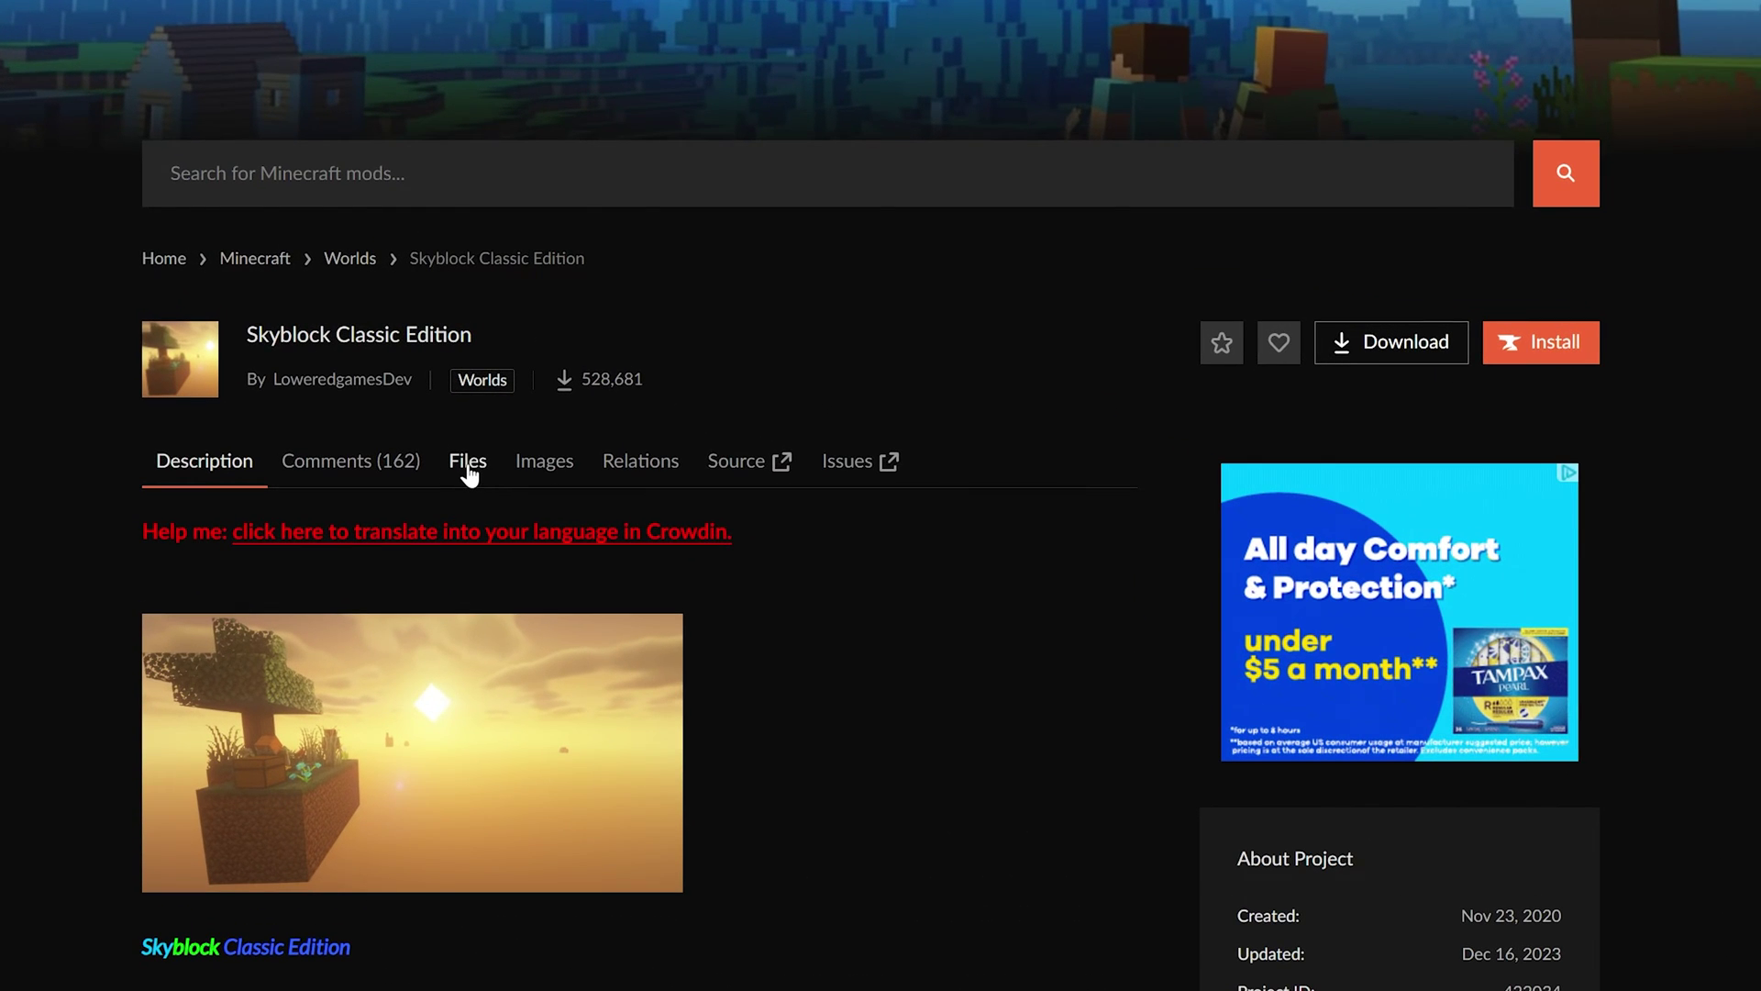
pyautogui.click(468, 463)
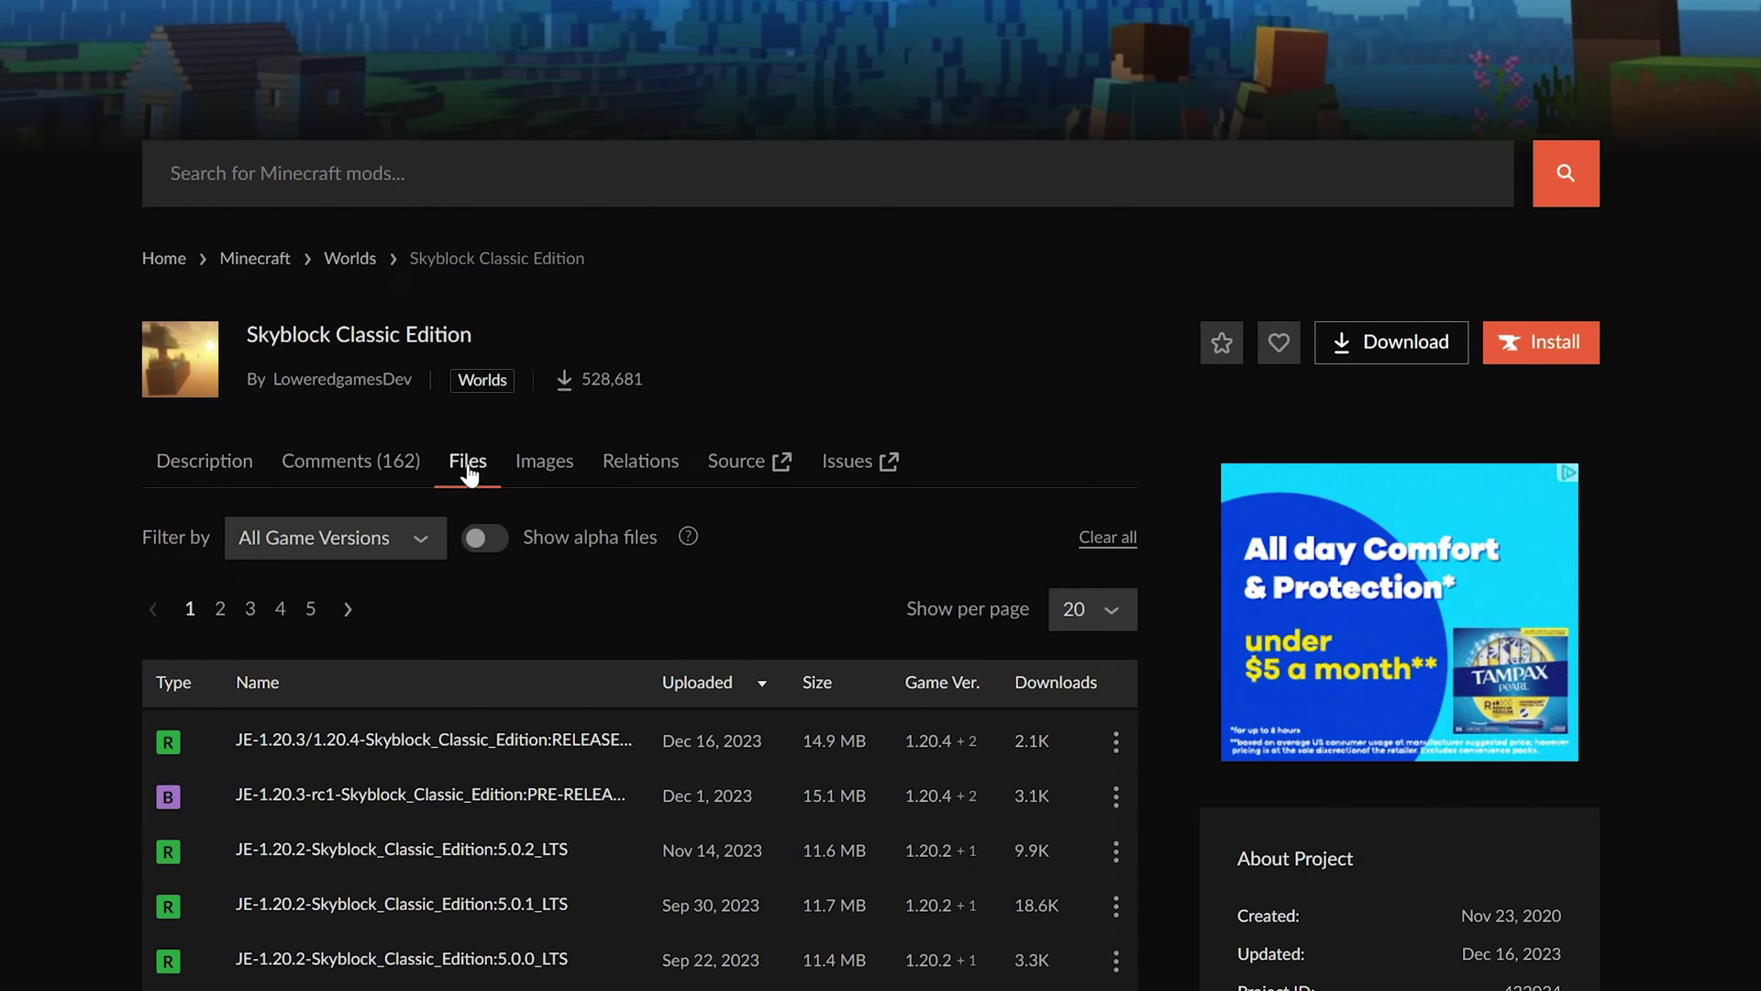
pyautogui.scroll(-3, 729, 440)
pyautogui.scroll(-1, 729, 393)
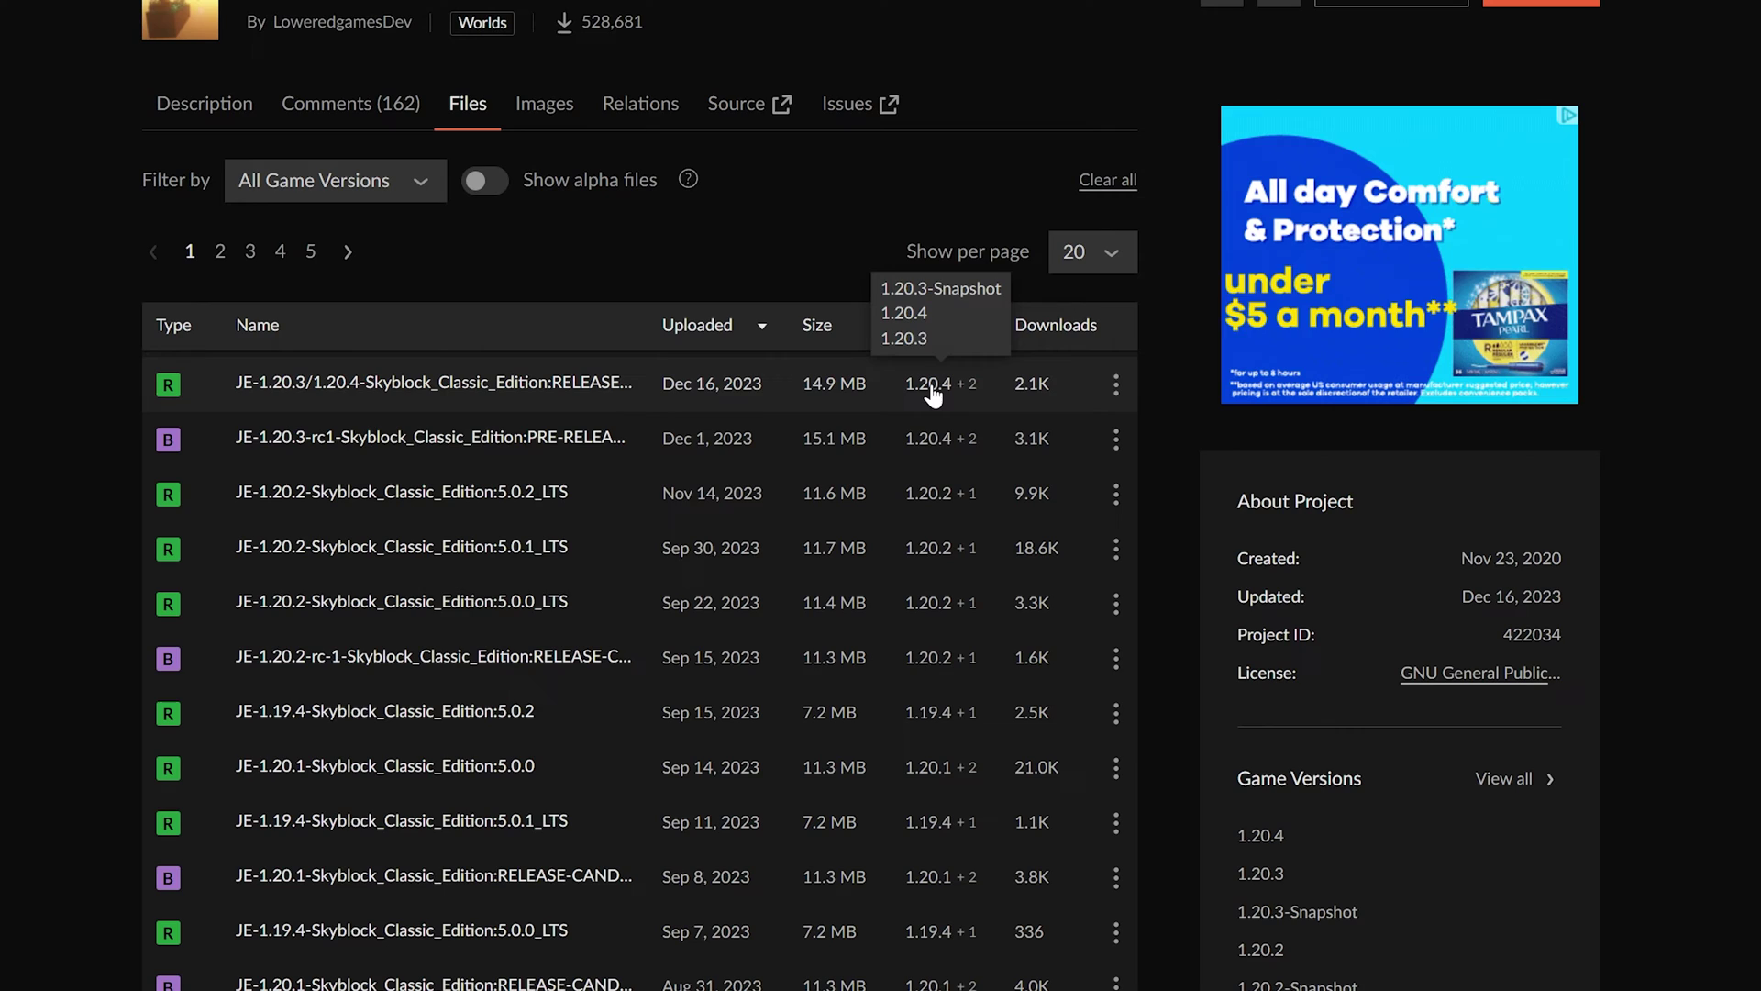
pyautogui.click(1116, 383)
pyautogui.click(1149, 495)
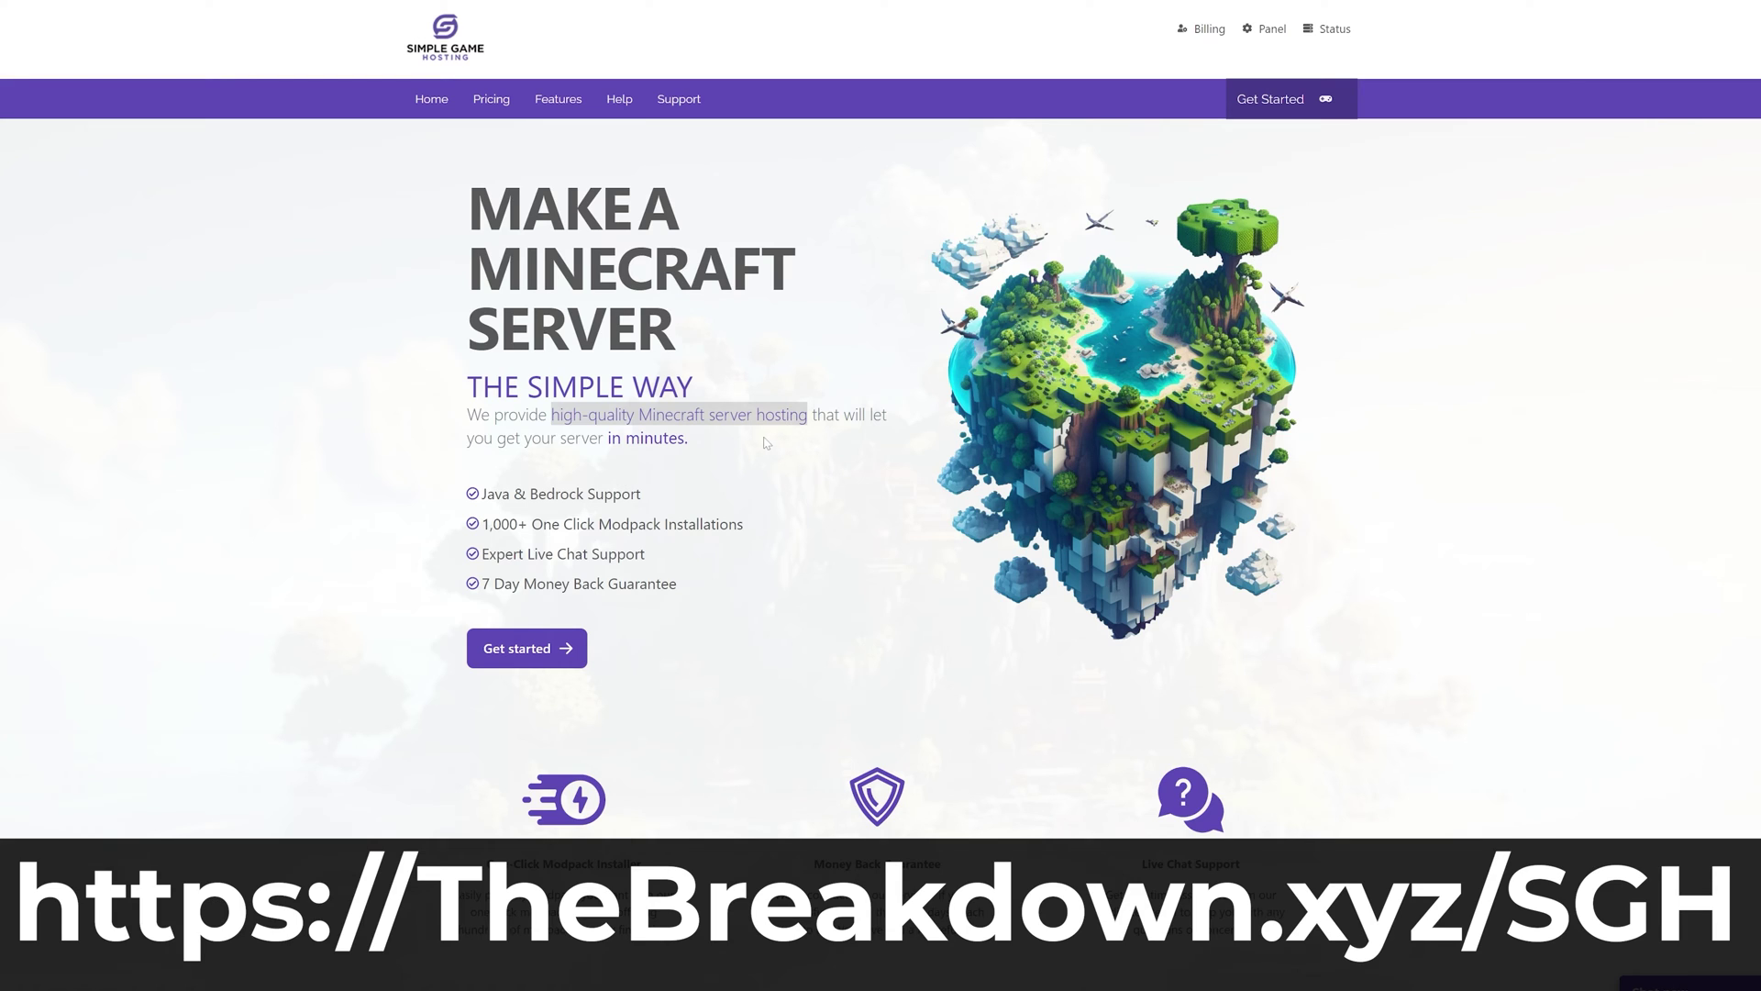
# Highlight Expert Live Chat Support on the Simple Game Hosting home page and review the listed hosting features.
pyautogui.moveTo(483, 550); pyautogui.dragTo(607, 573)
pyautogui.scroll(-4, 657, 558)
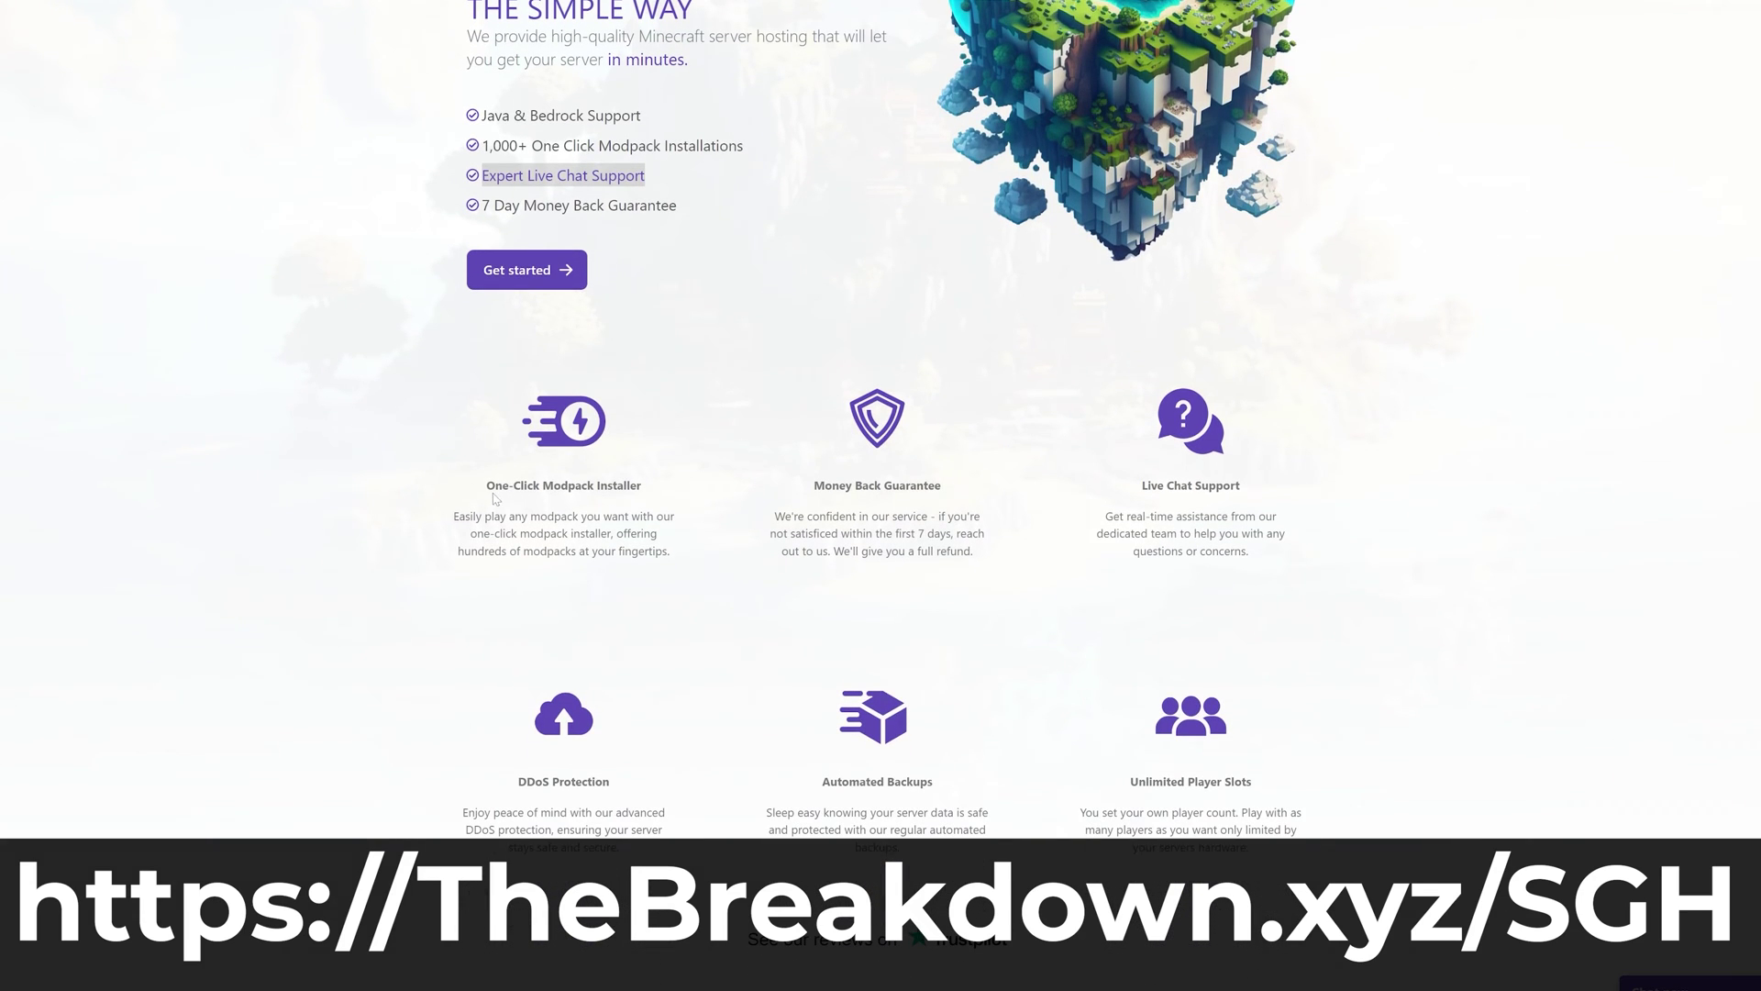
# Search the server panel's CurseForge modpacks for Pixelmon.
pyautogui.click(494, 498)
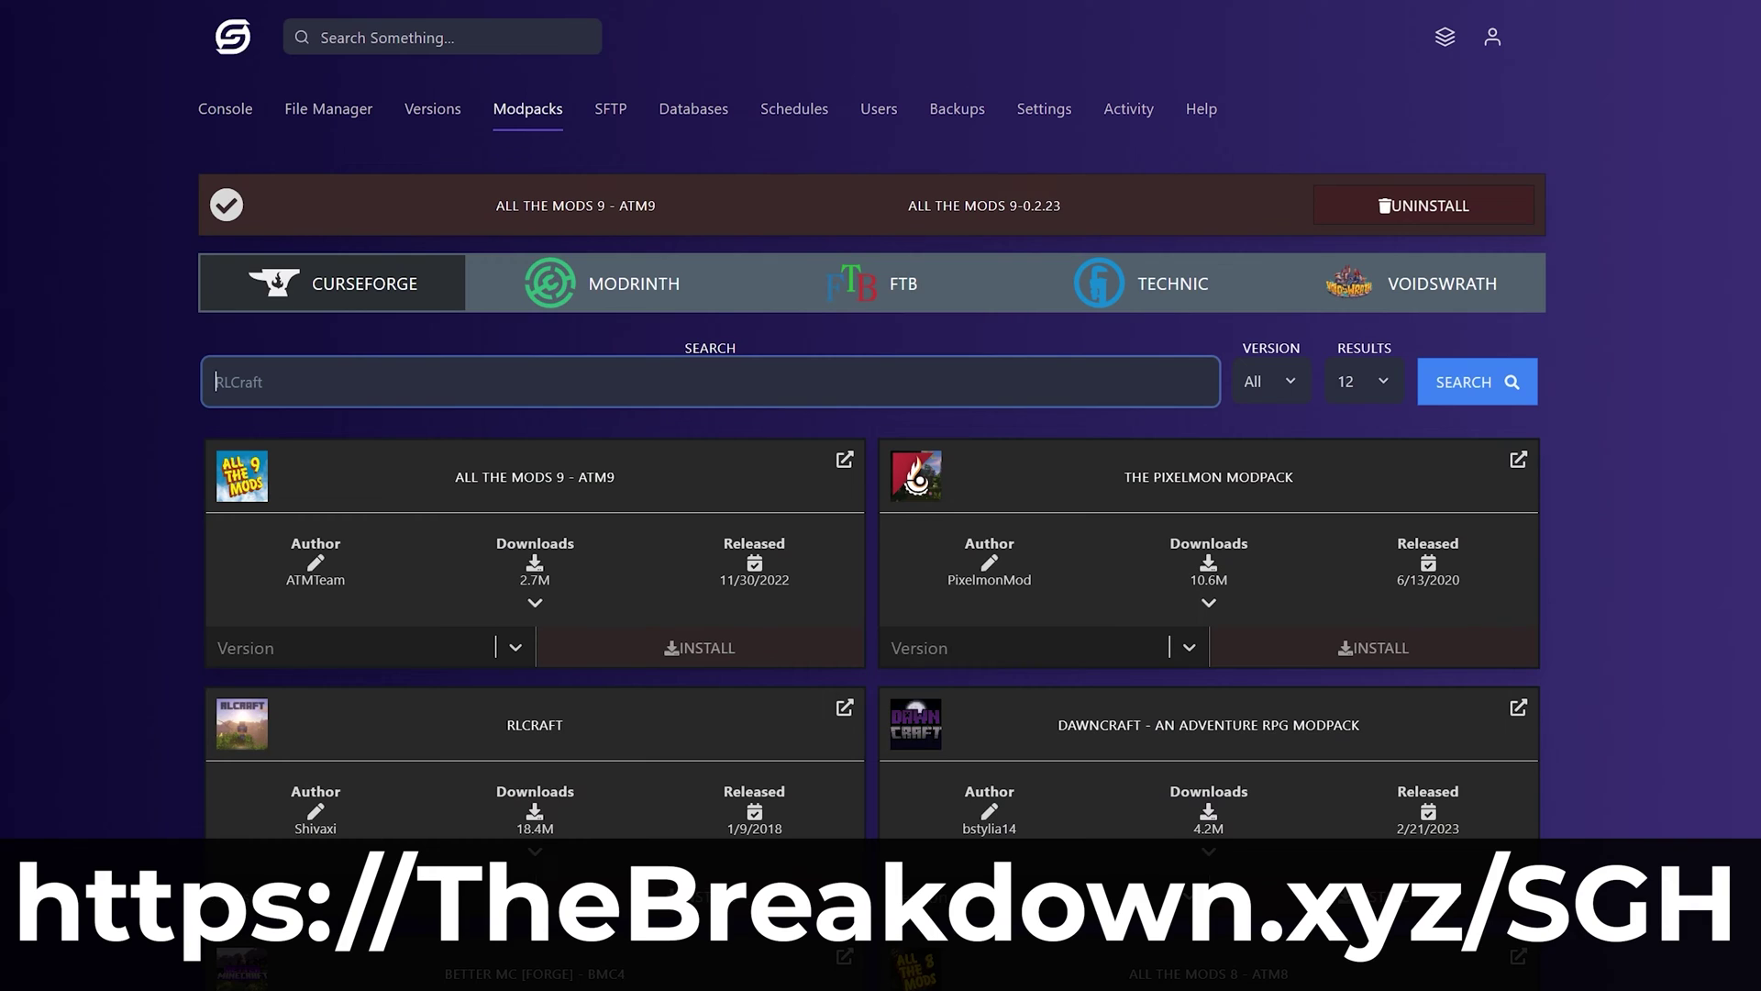
pyautogui.write('Pixelmon')
pyautogui.press('Return')
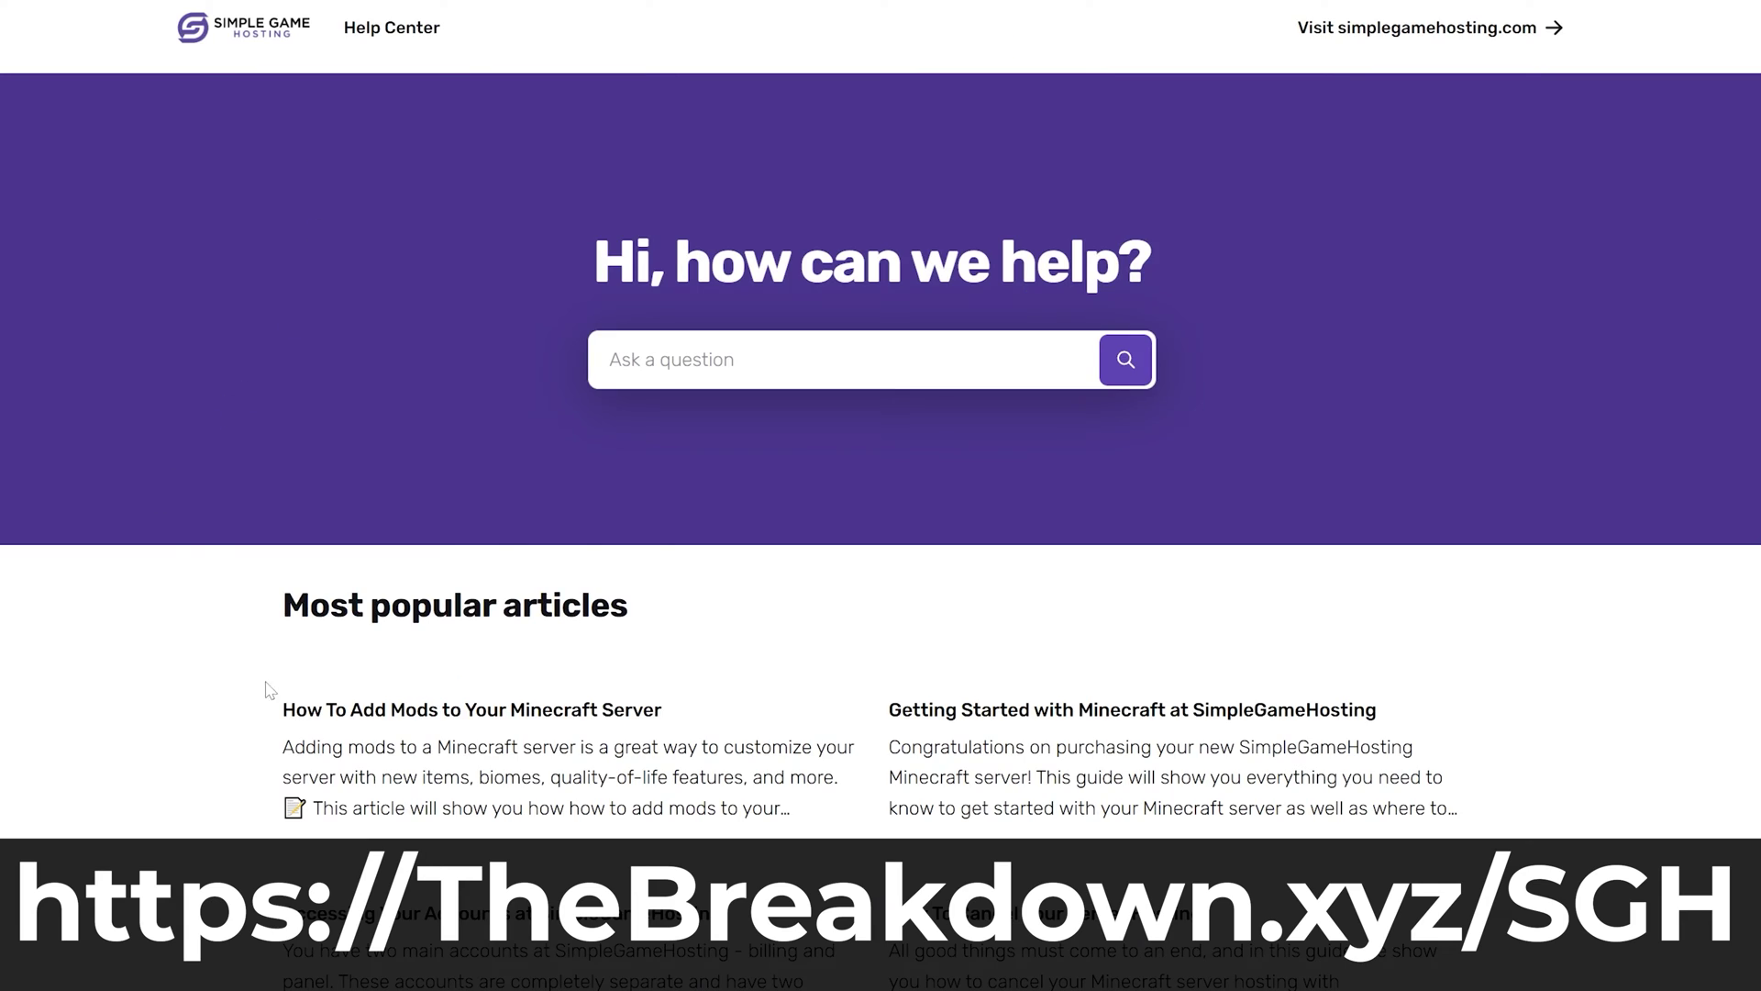
# Open the help article How To Add Mods to Your Minecraft Server and read through its instructions.
pyautogui.click(267, 688)
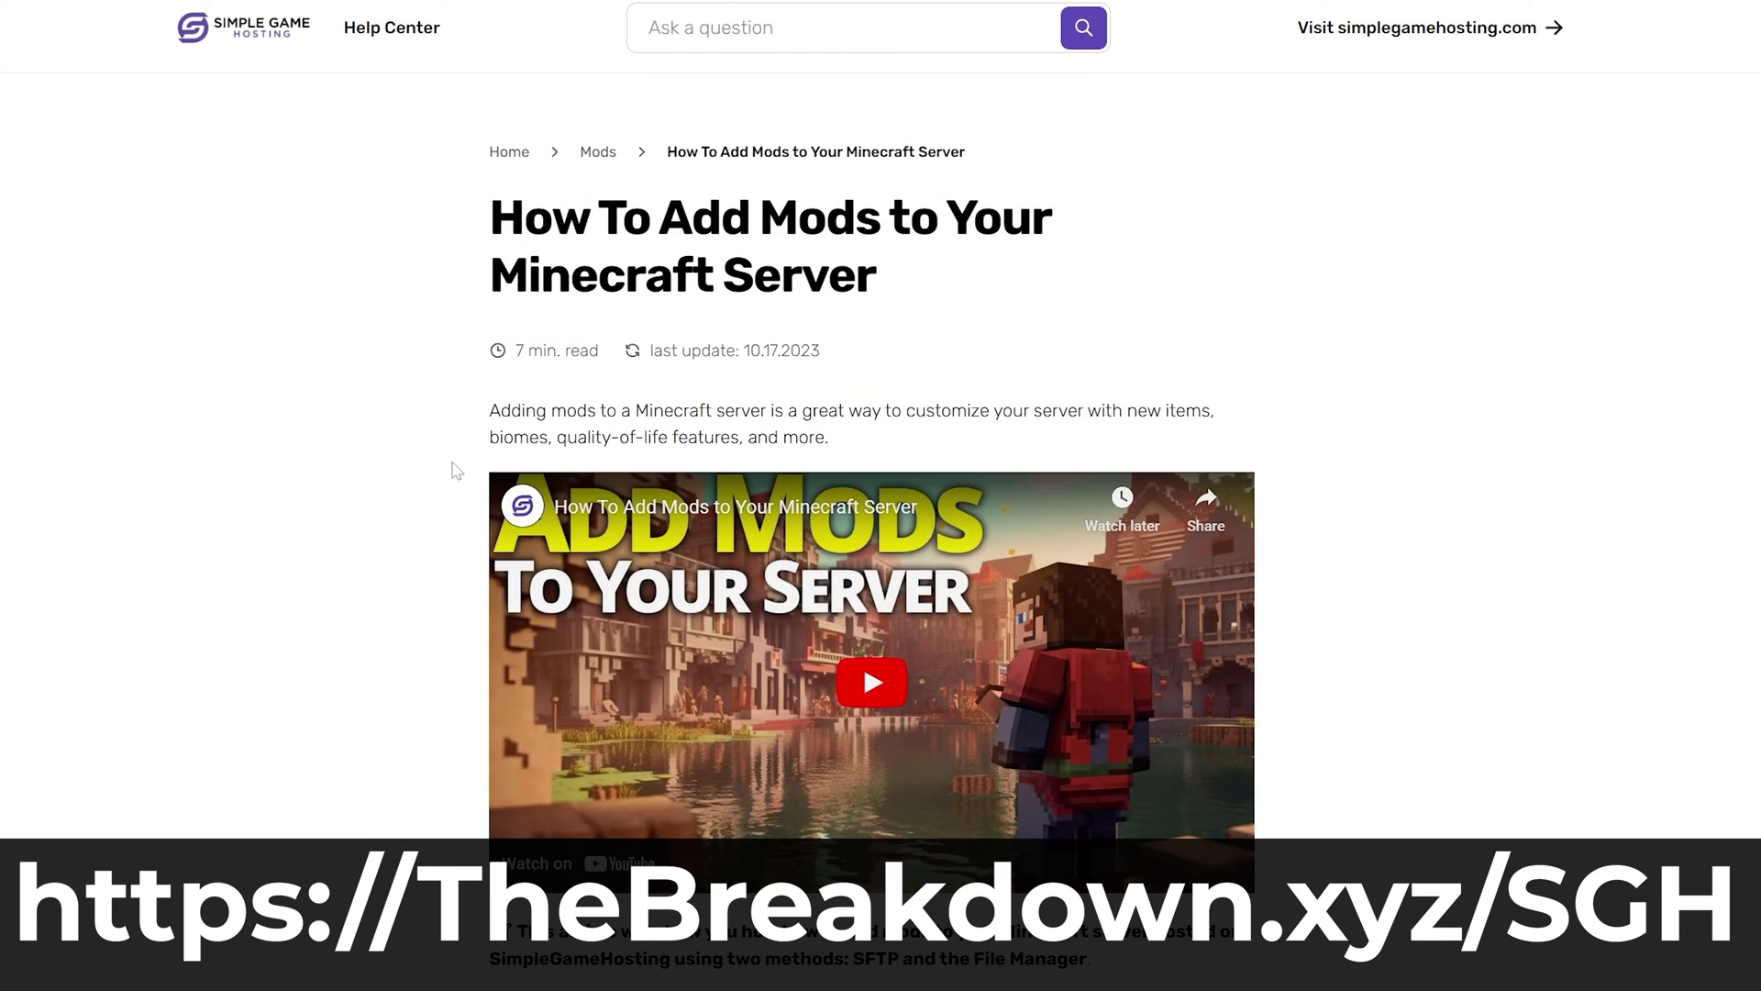
pyautogui.scroll(-20, 819, 676)
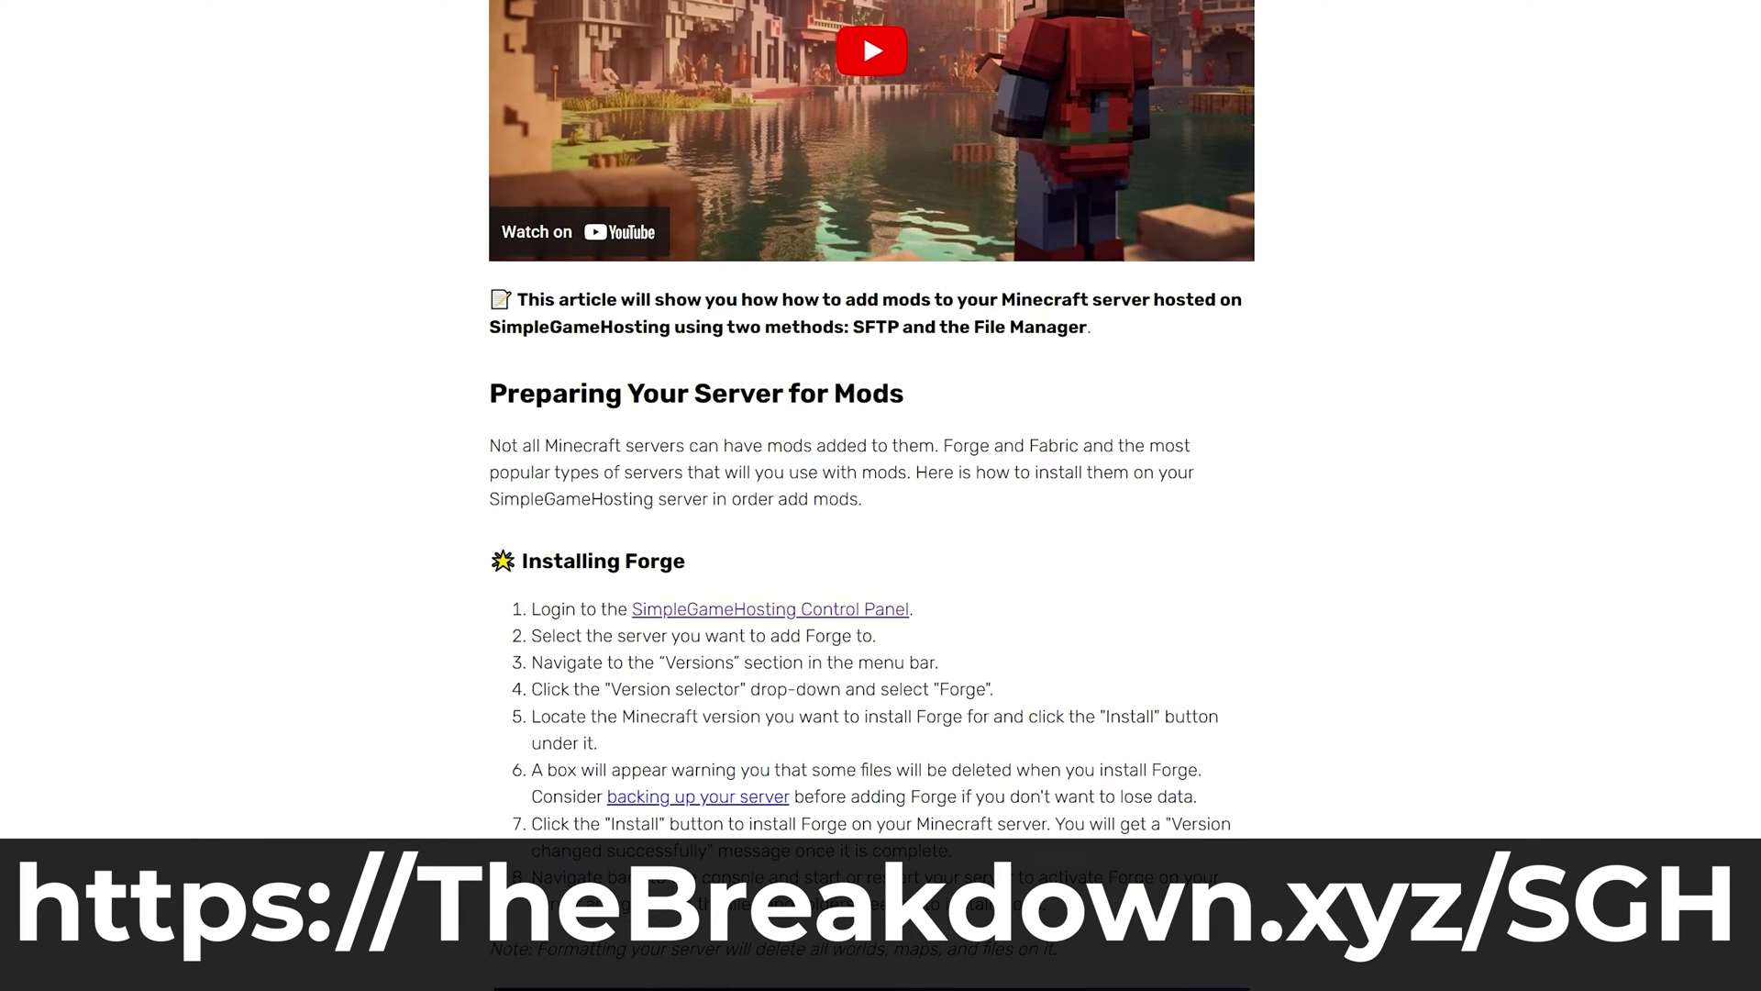
pyautogui.scroll(-20, 747, 673)
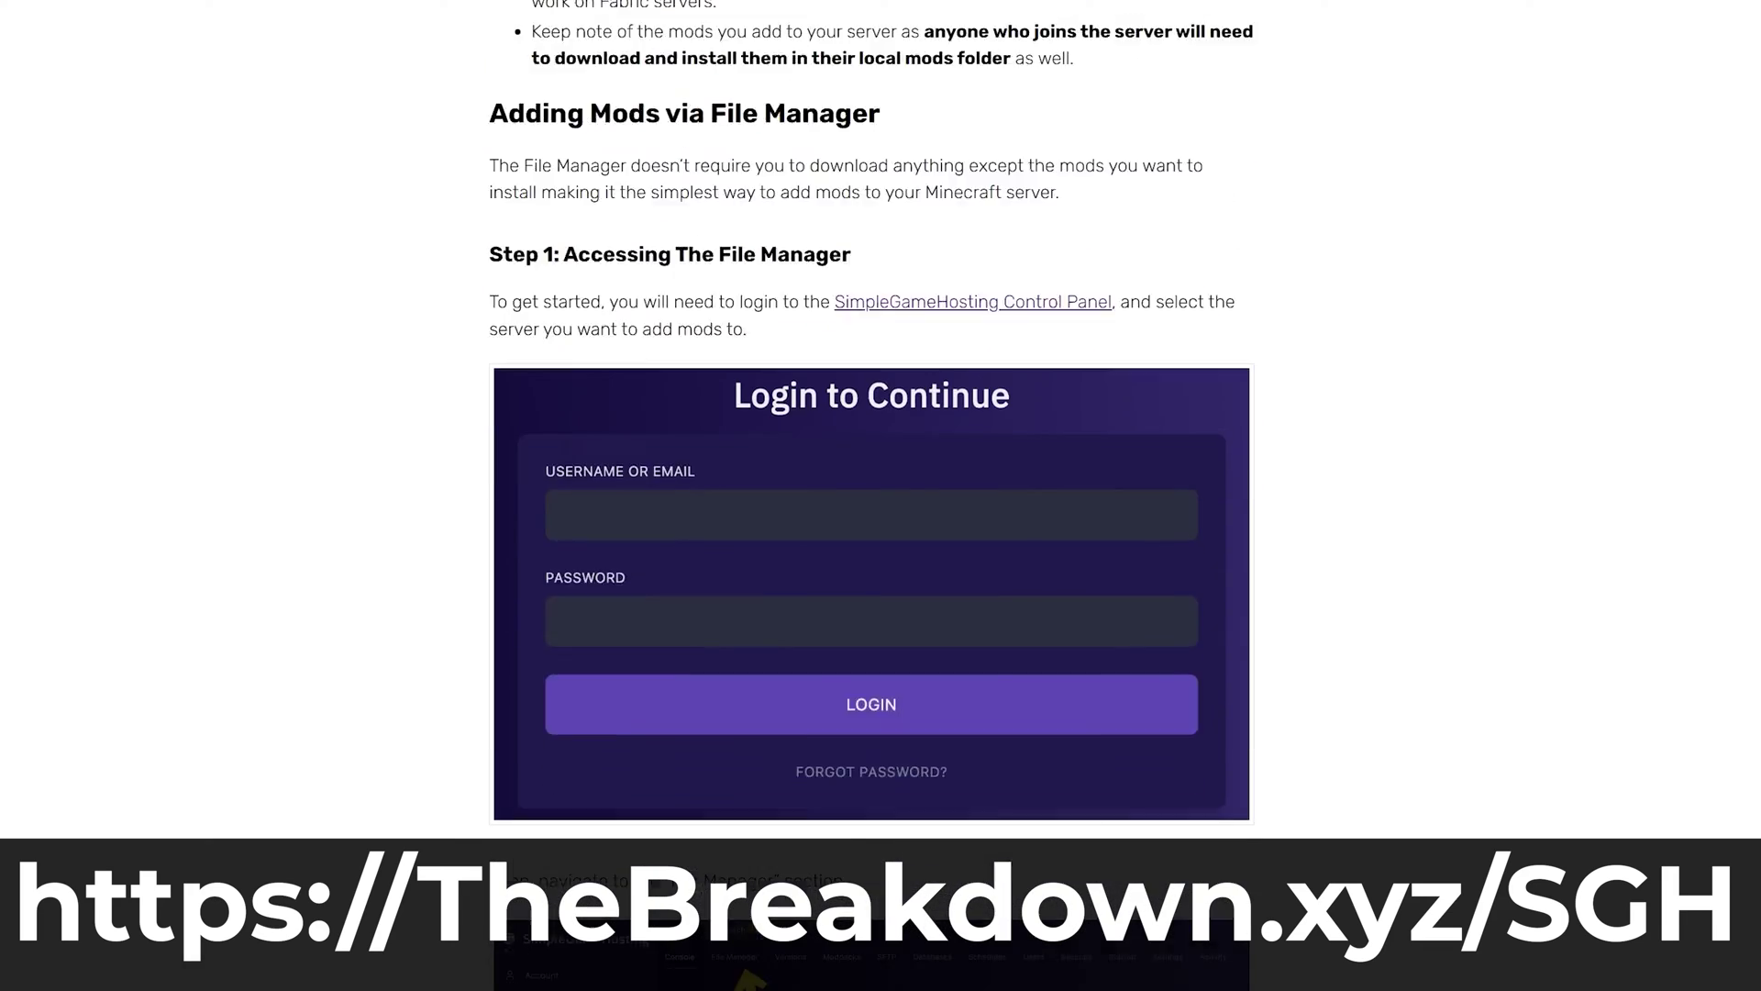
pyautogui.scroll(-15, 747, 675)
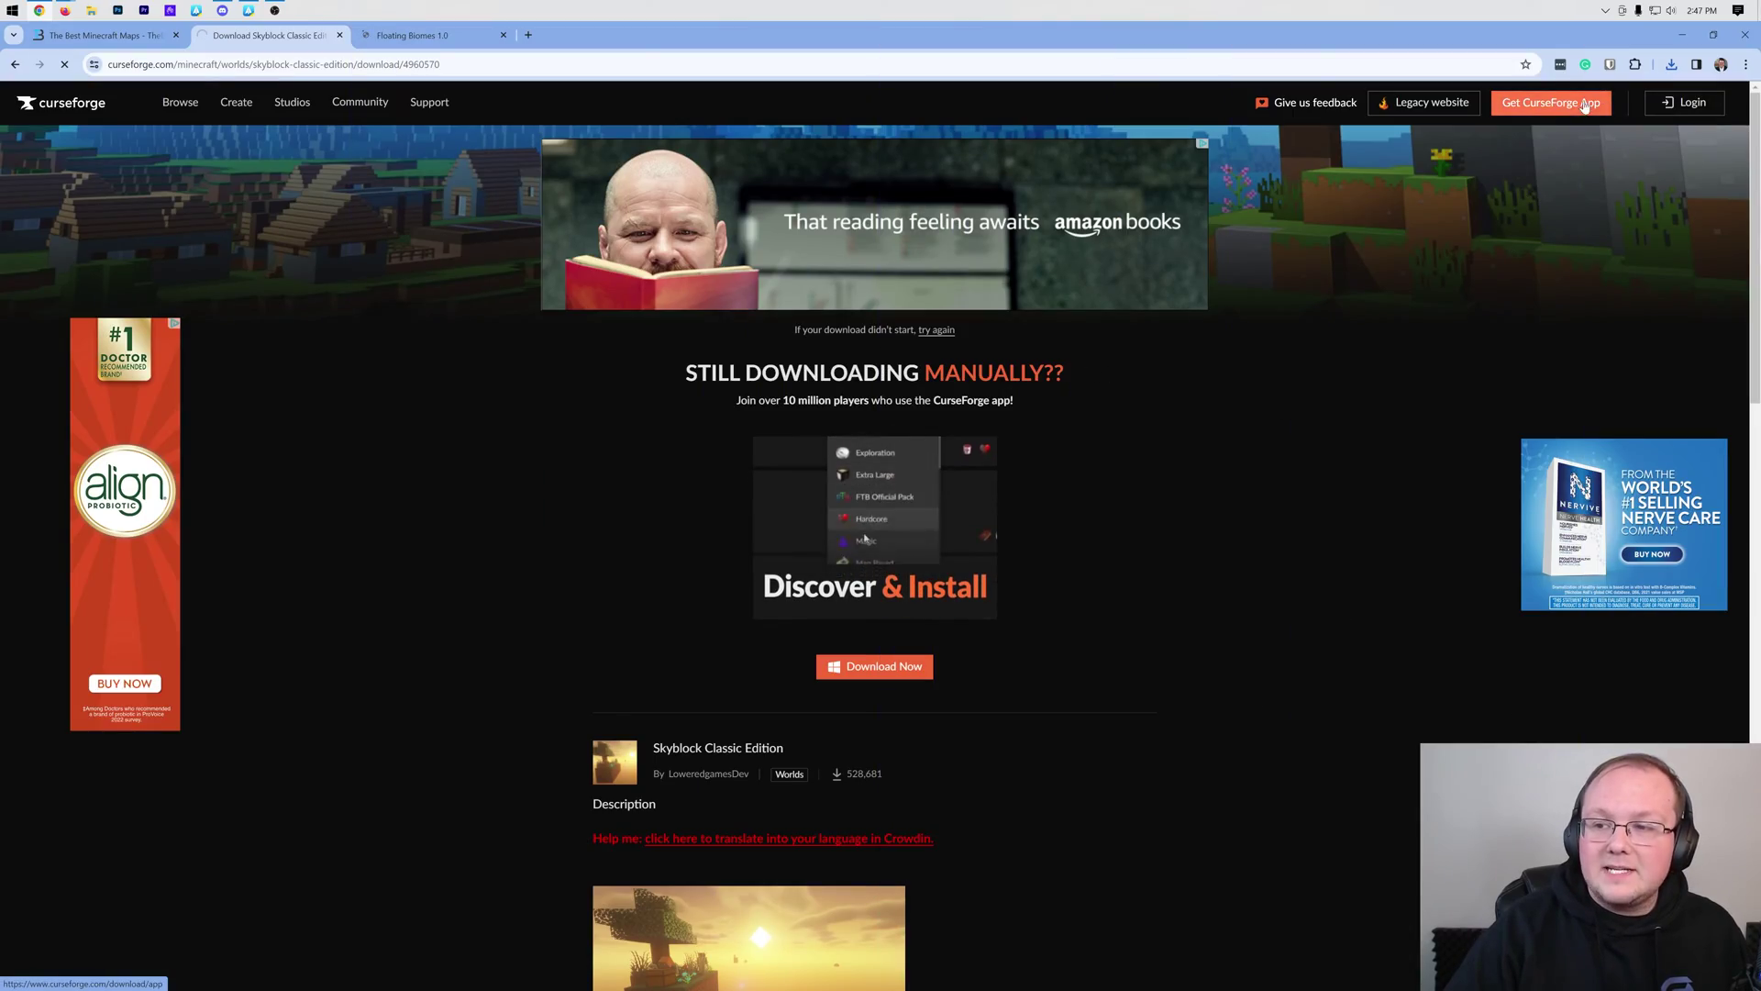
# Check the browser's downloads, and go through the Floating Biomes map page to find its download.
pyautogui.click(1671, 64)
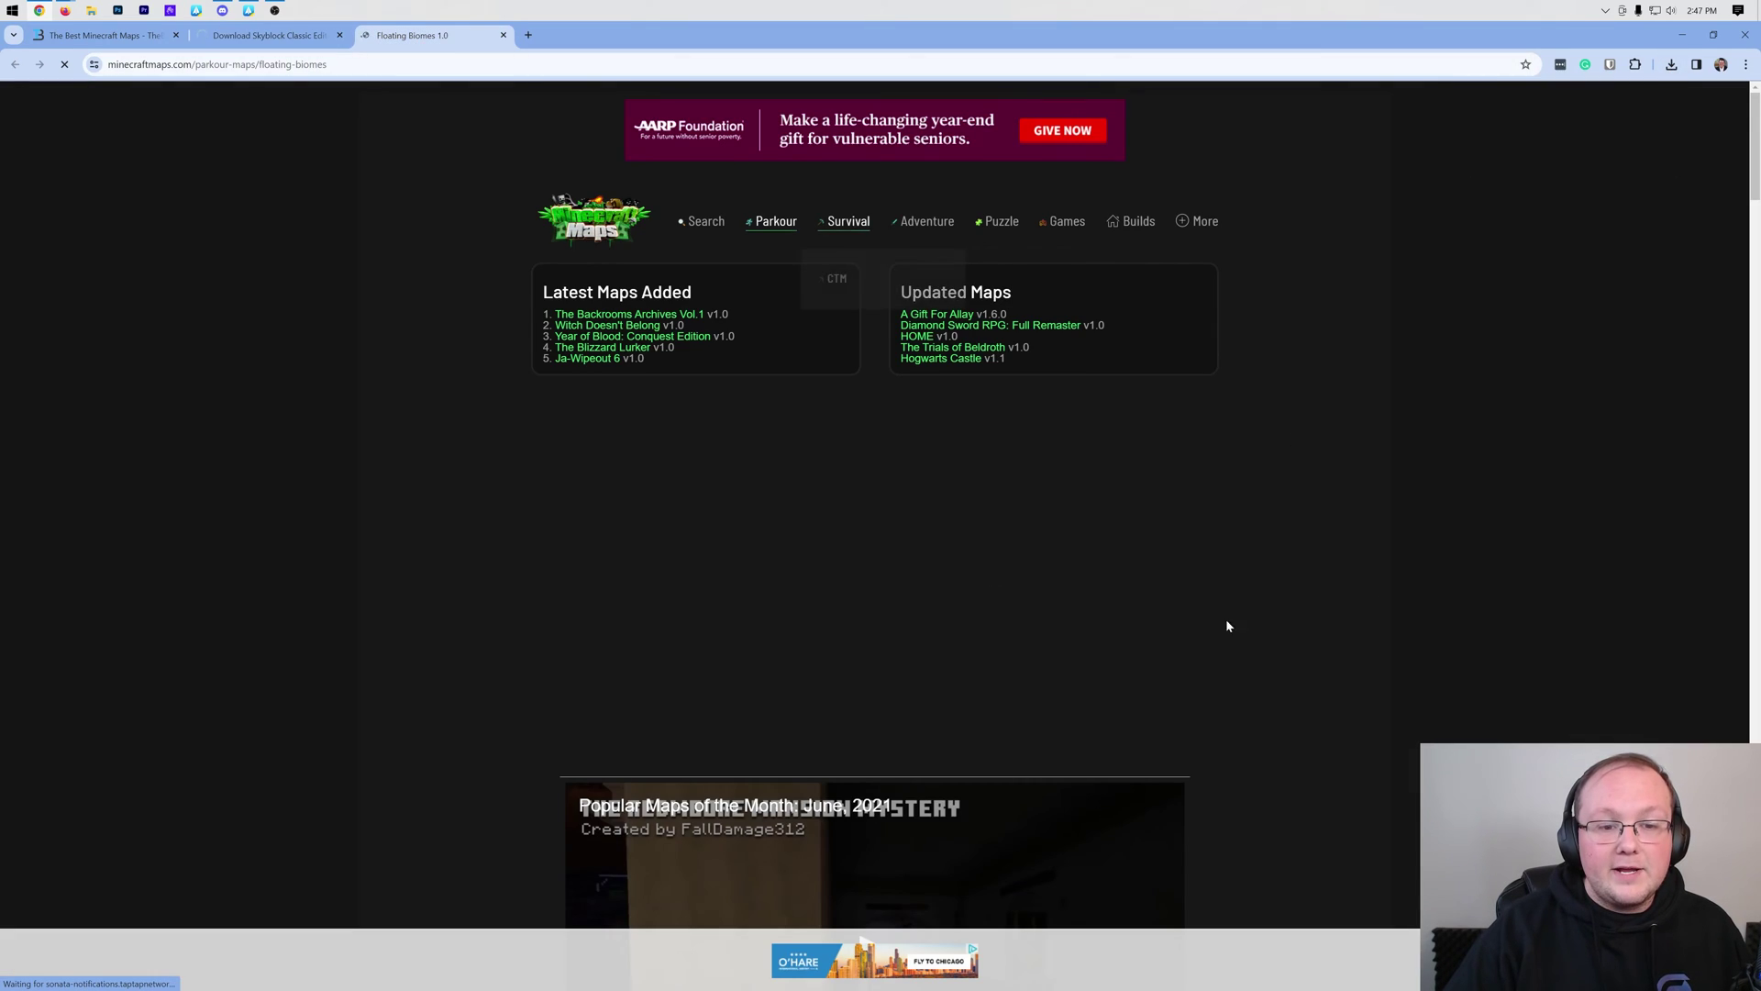
pyautogui.click(1197, 95)
pyautogui.scroll(-12, 536, 321)
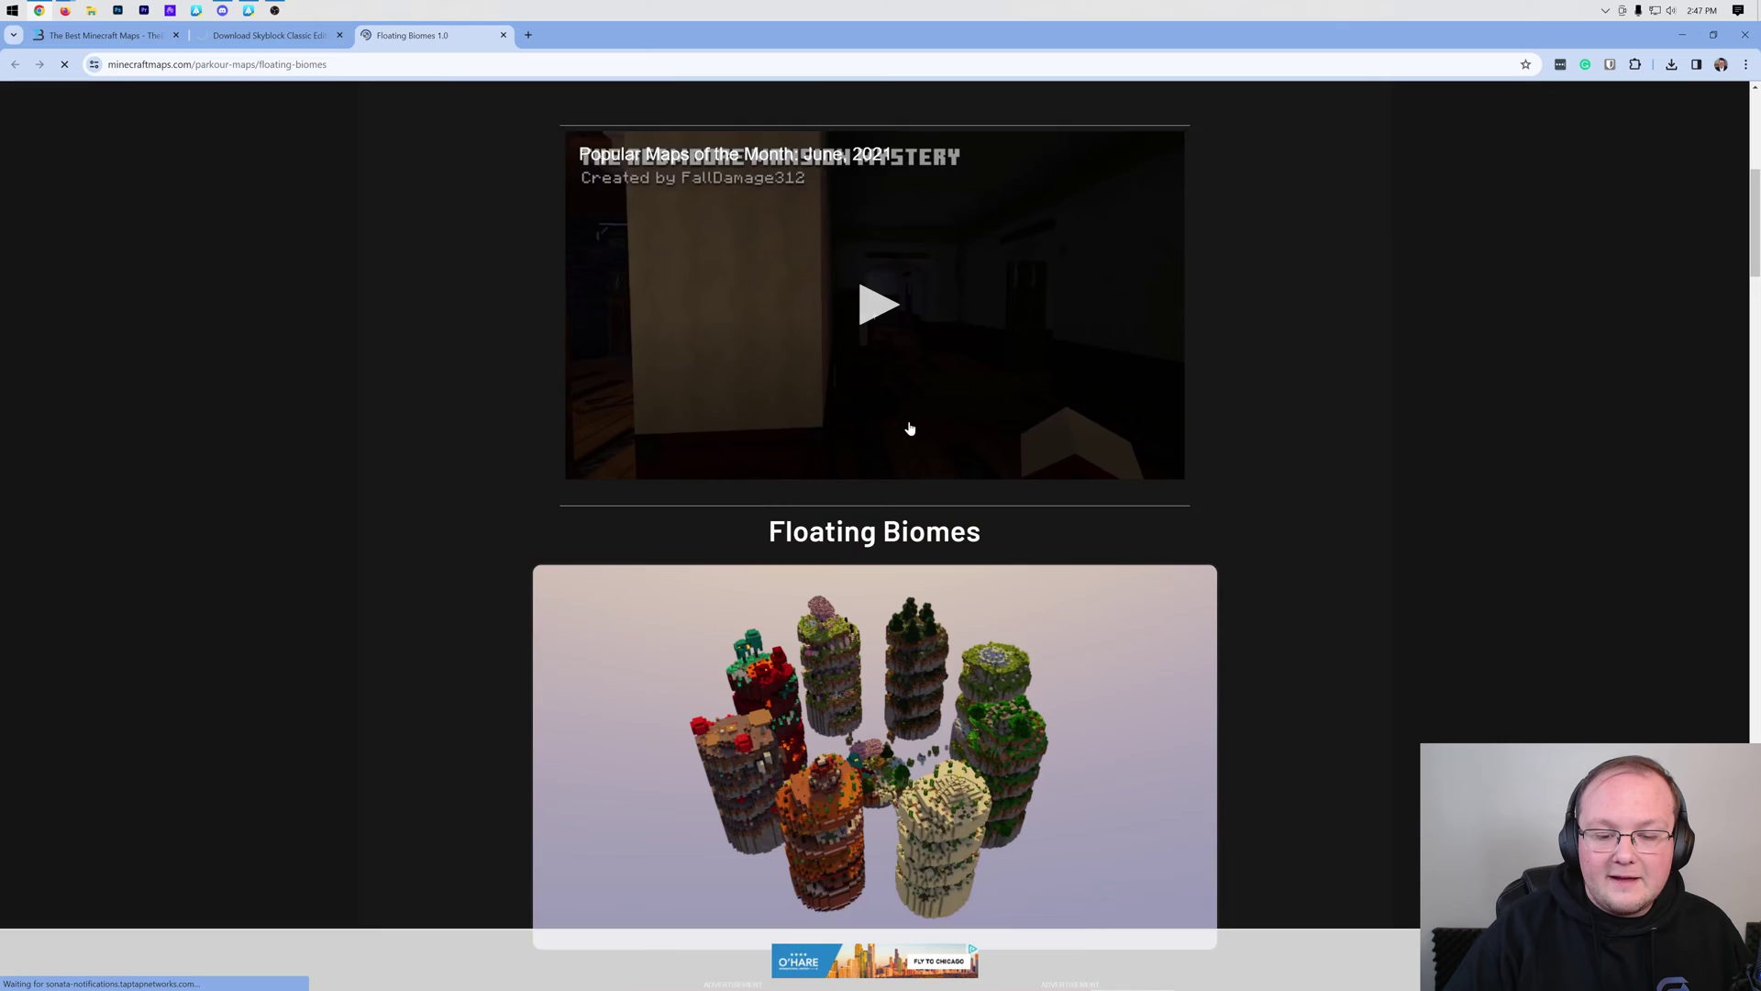
pyautogui.scroll(-4, 931, 436)
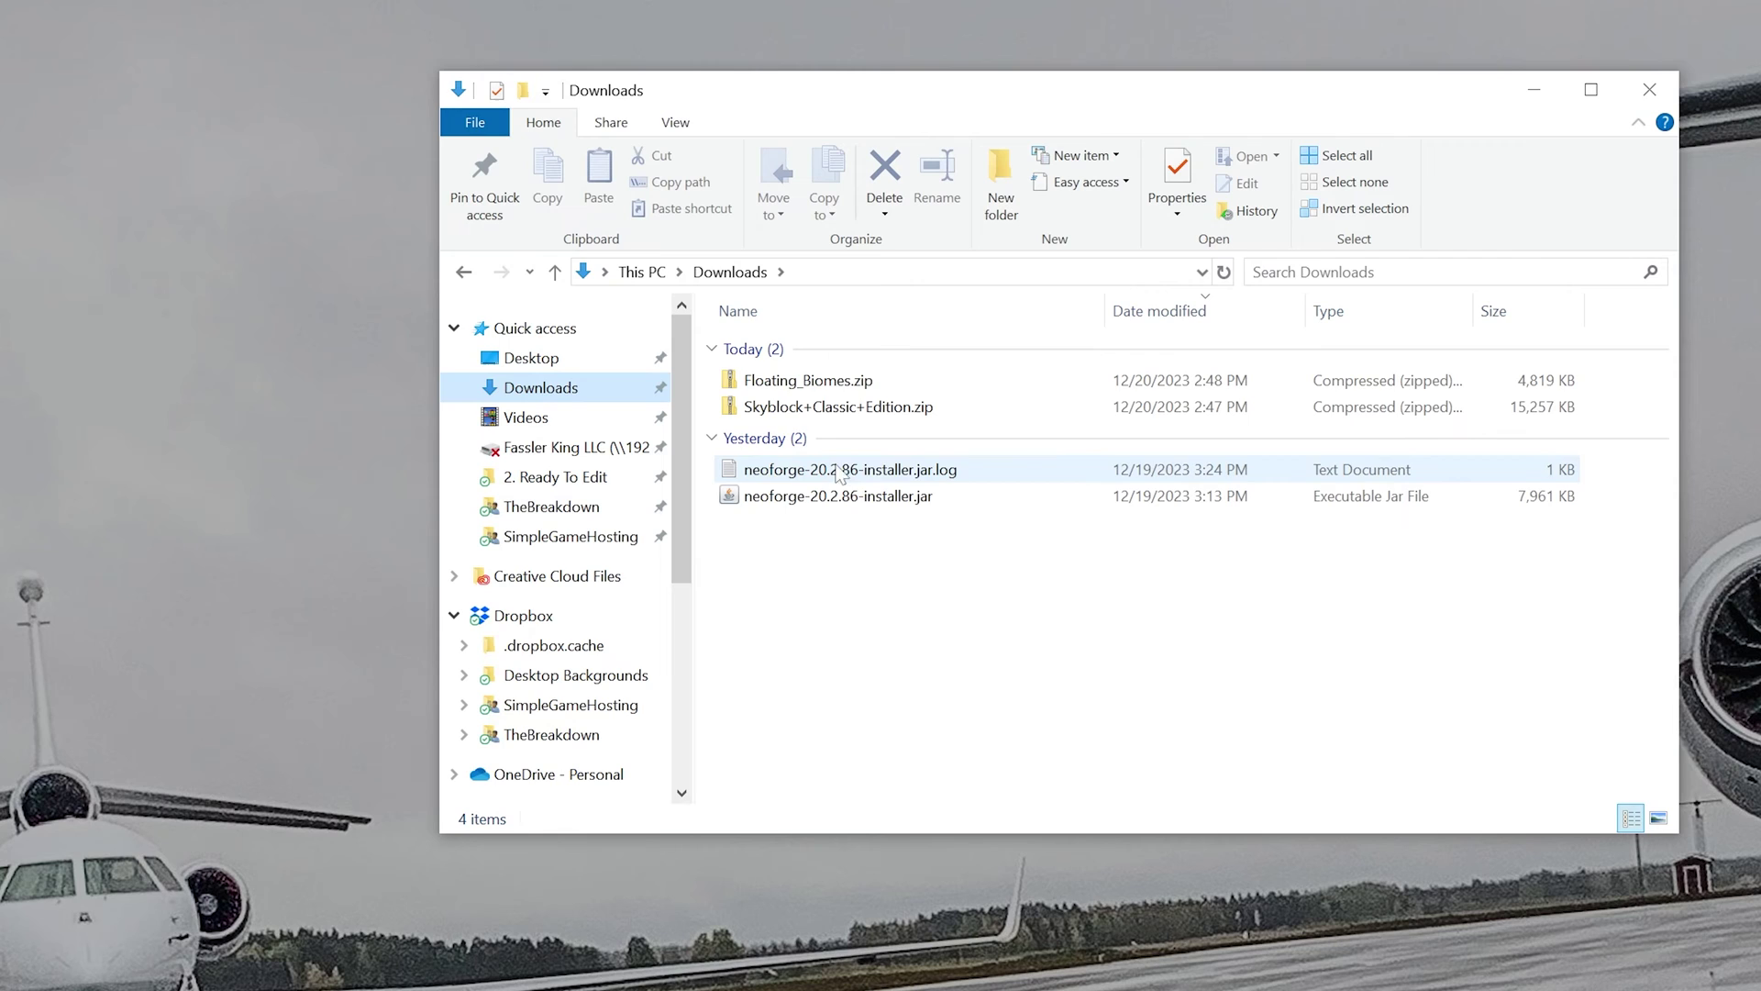
# Move Floating_Biomes.zip and Skyblock+Classic+Edition.zip from Downloads to the desktop, and delete the remaining neoforge files.
pyautogui.click(867, 411)
pyautogui.moveTo(858, 387); pyautogui.dragTo(276, 431)
pyautogui.moveTo(894, 525); pyautogui.dragTo(872, 378)
pyautogui.press('Delete')
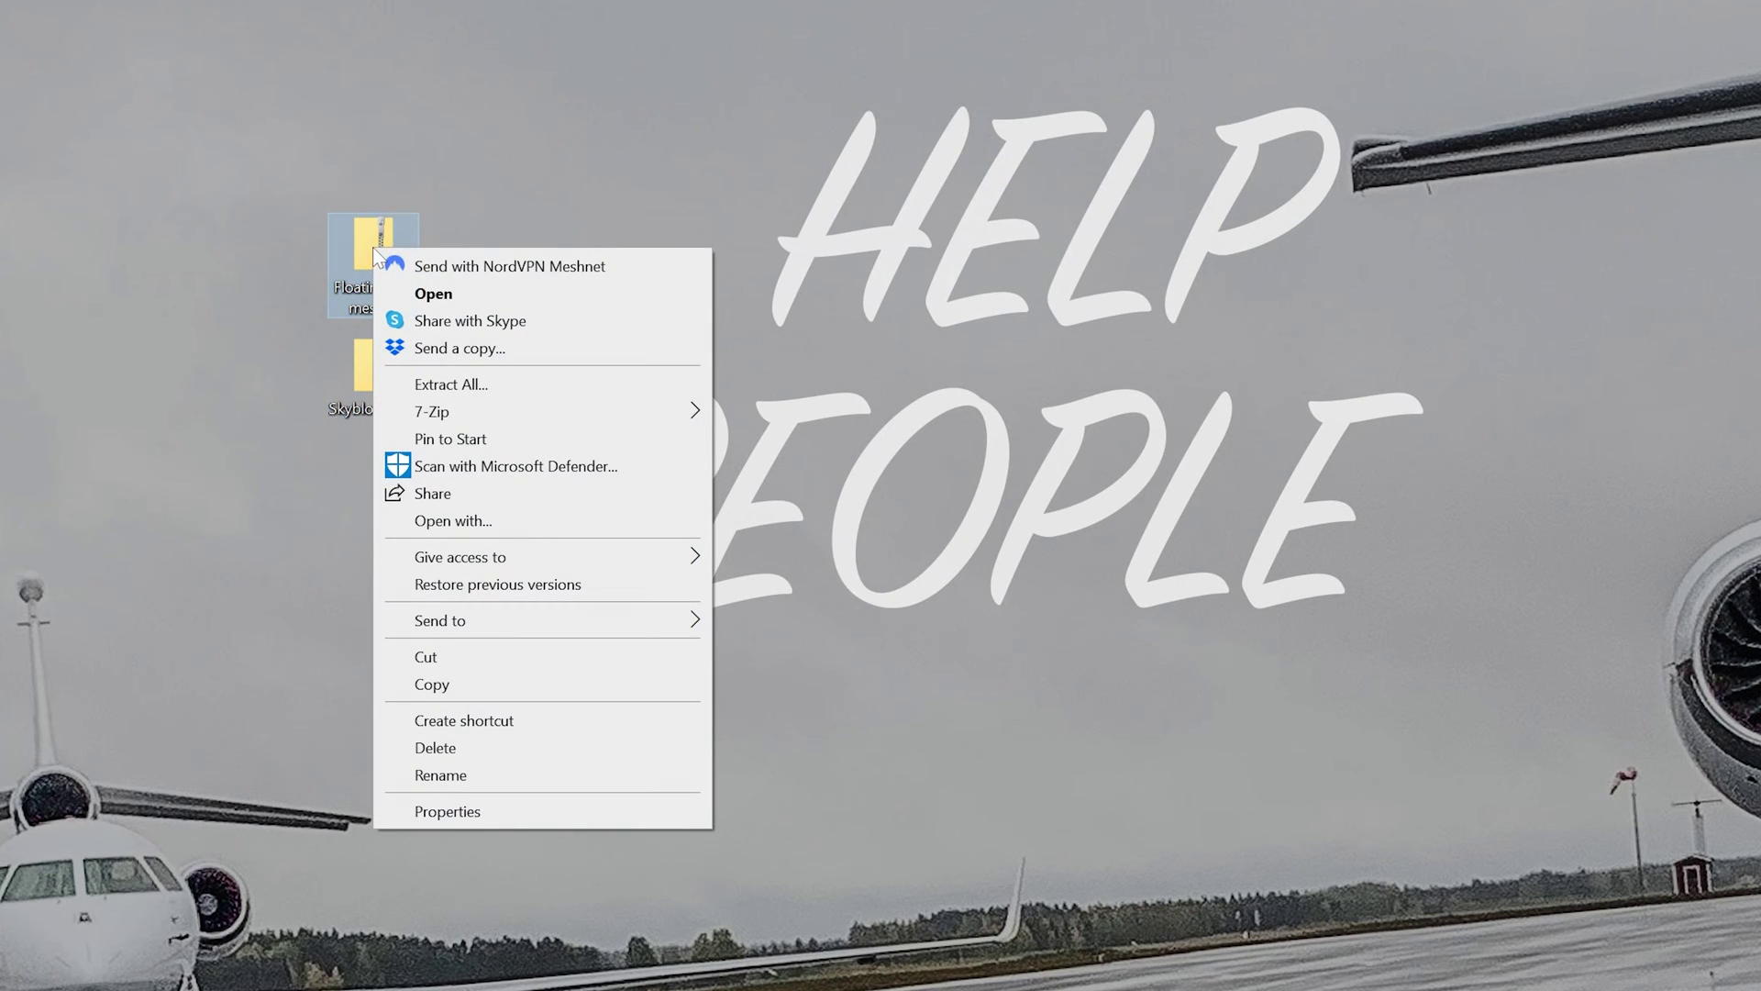
# Extract Floating_Biomes.zip and Skyblock+Classic+Edition.zip into folders on the desktop, closing the extracted Skyblock window.
pyautogui.click(486, 381)
pyautogui.press('Return')
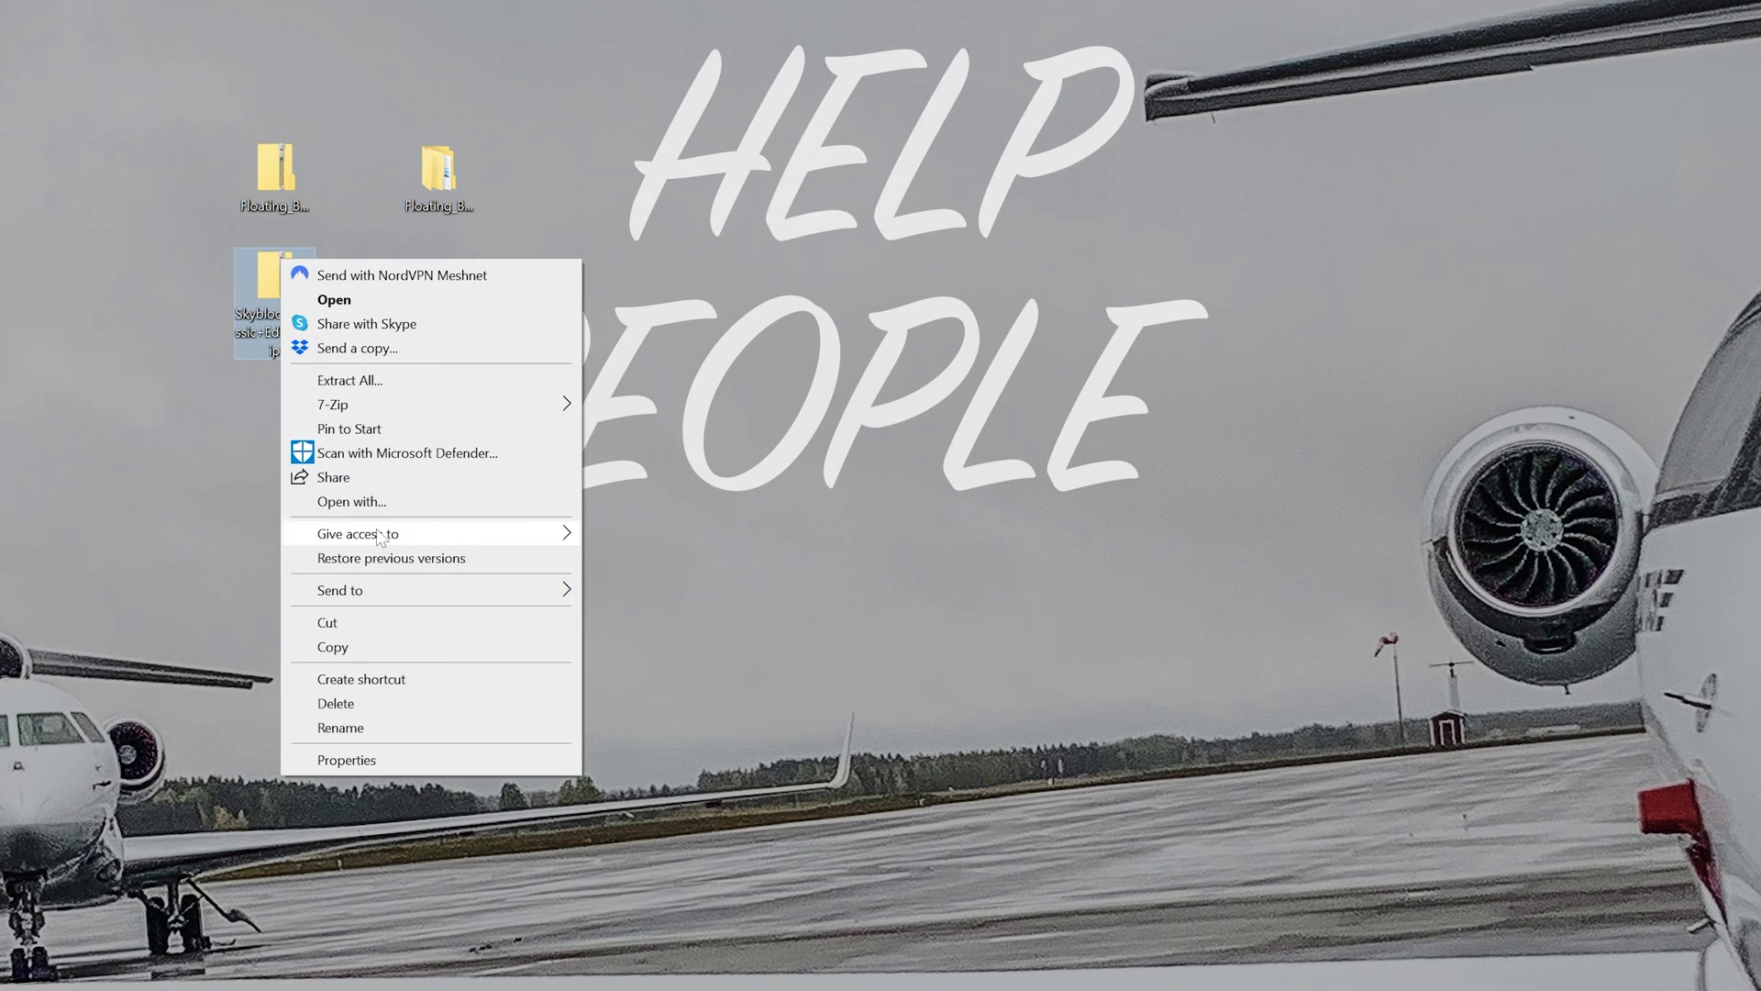
pyautogui.click(377, 382)
pyautogui.click(1003, 934)
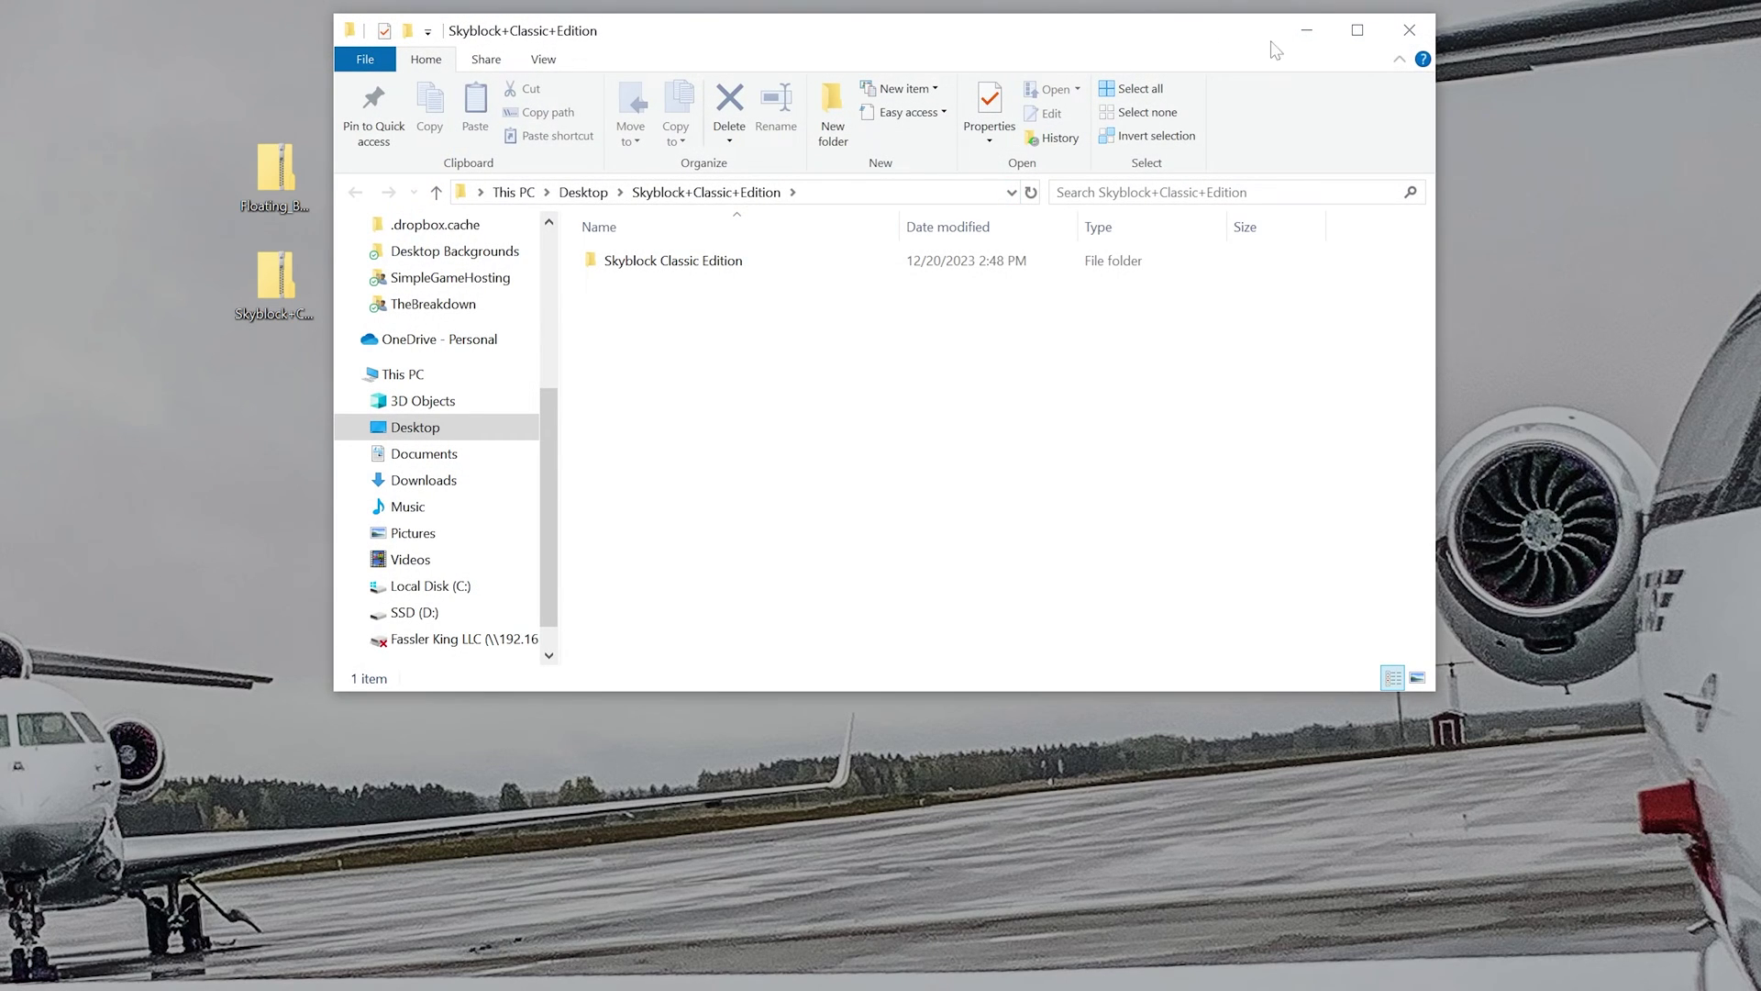
pyautogui.click(1409, 30)
# Open the extracted Floating_Biomes folder on the desktop to inspect its contents.
pyautogui.moveTo(431, 312); pyautogui.dragTo(435, 295)
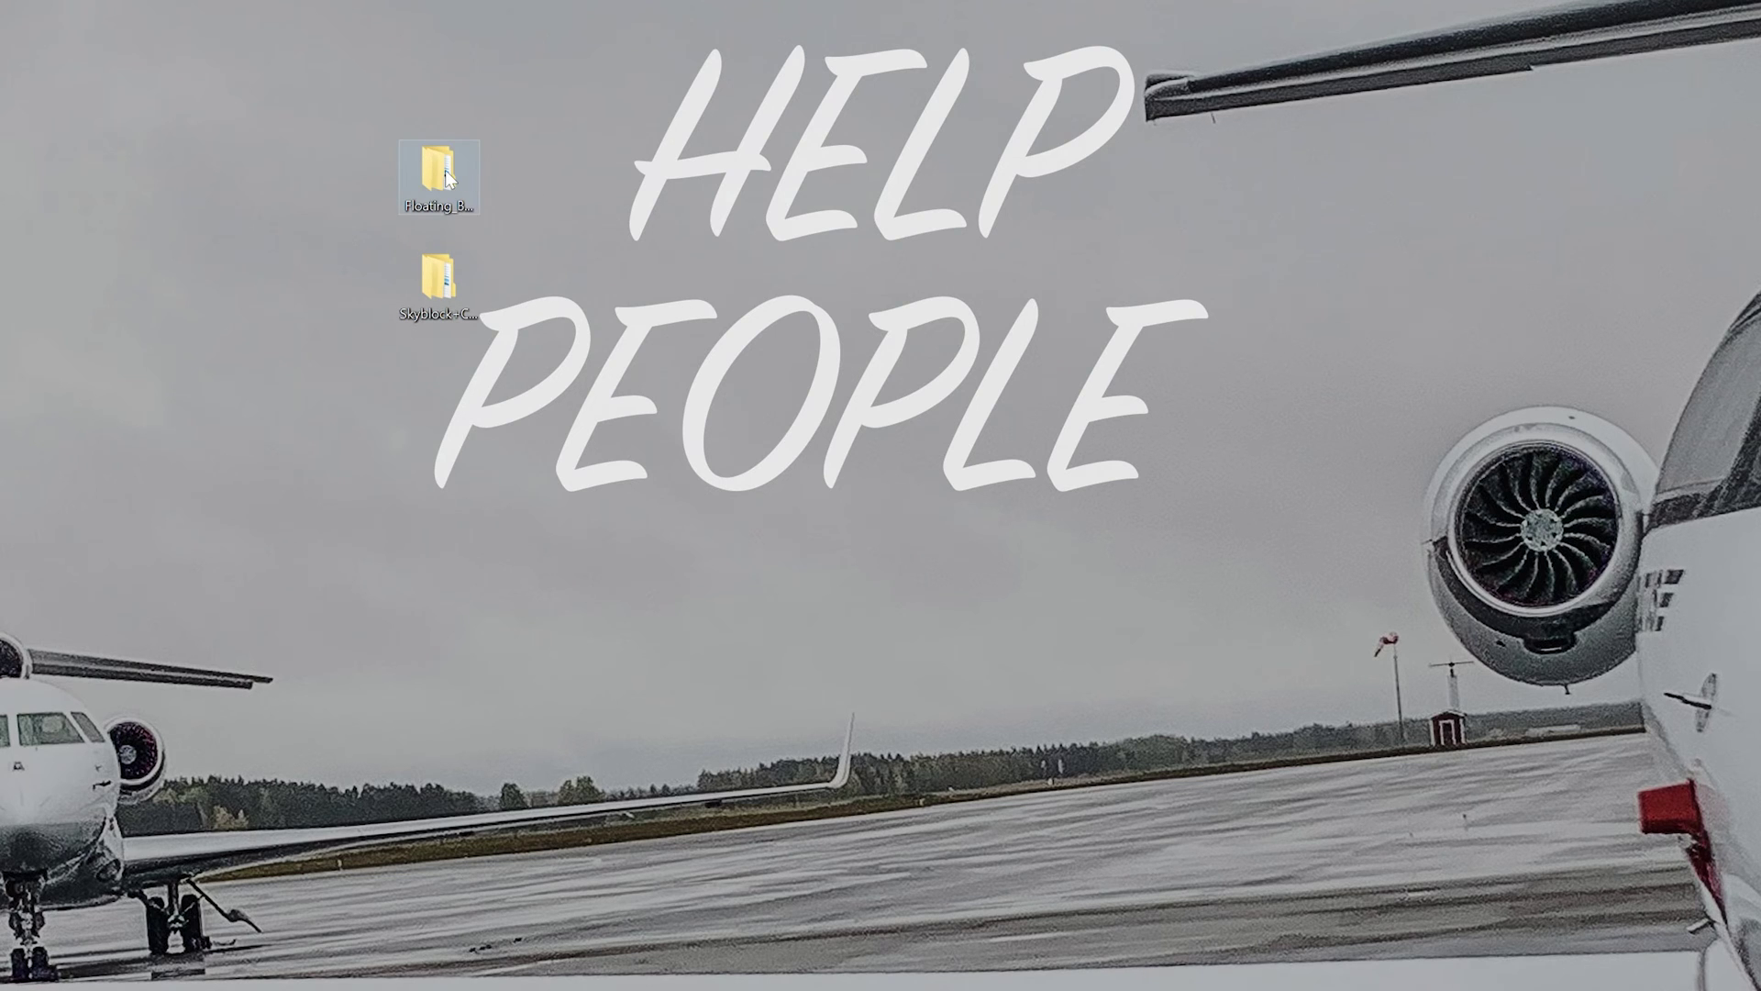
pyautogui.doubleClick(447, 178)
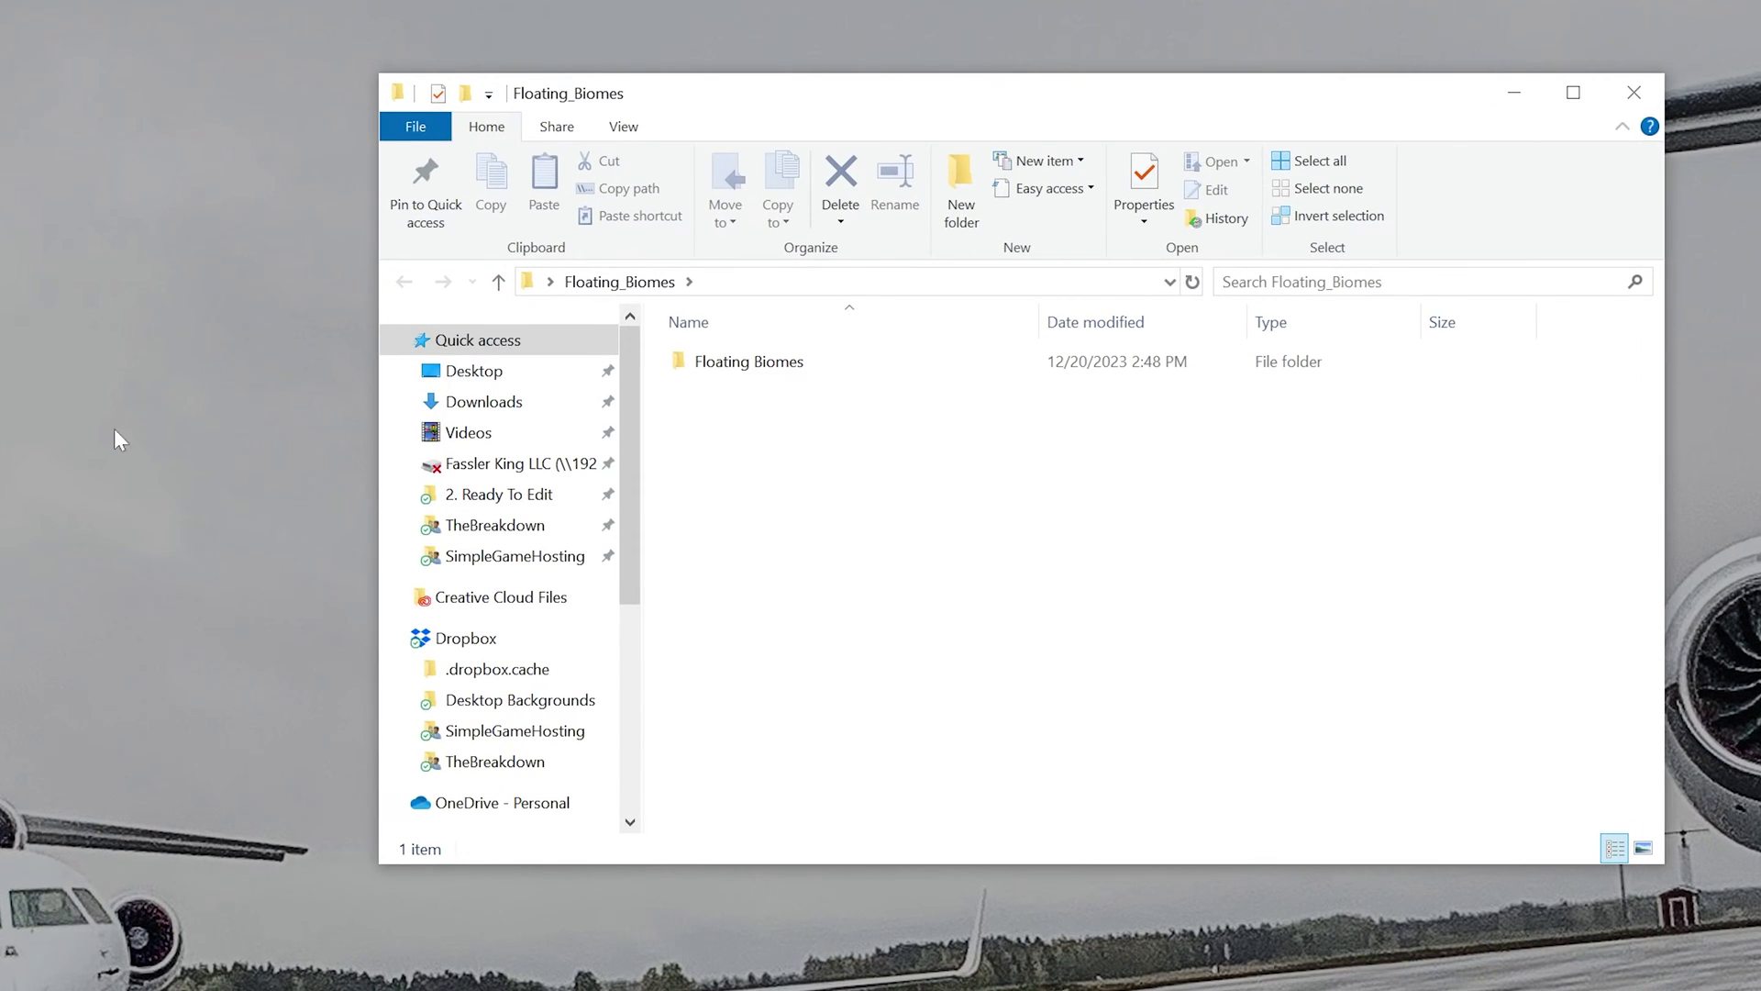
# Check that the inner Floating Biomes folder holds the world files, and move that folder onto the desktop.
pyautogui.doubleClick(807, 361)
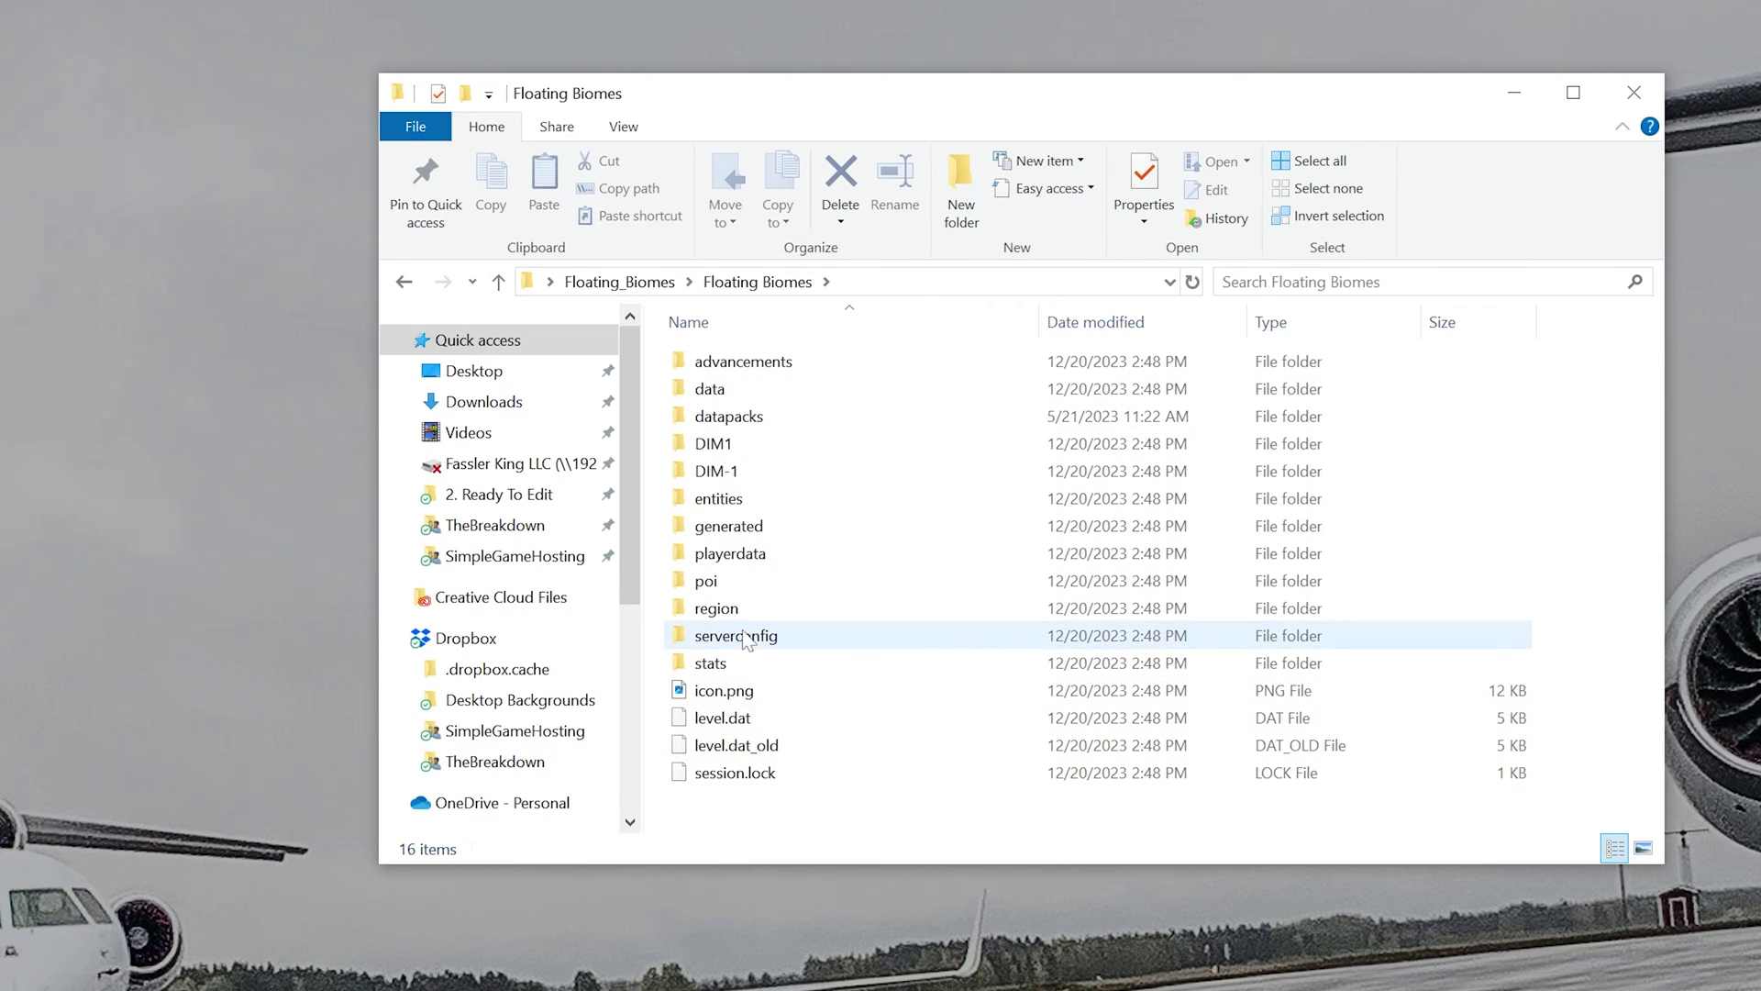
pyautogui.moveTo(822, 454)
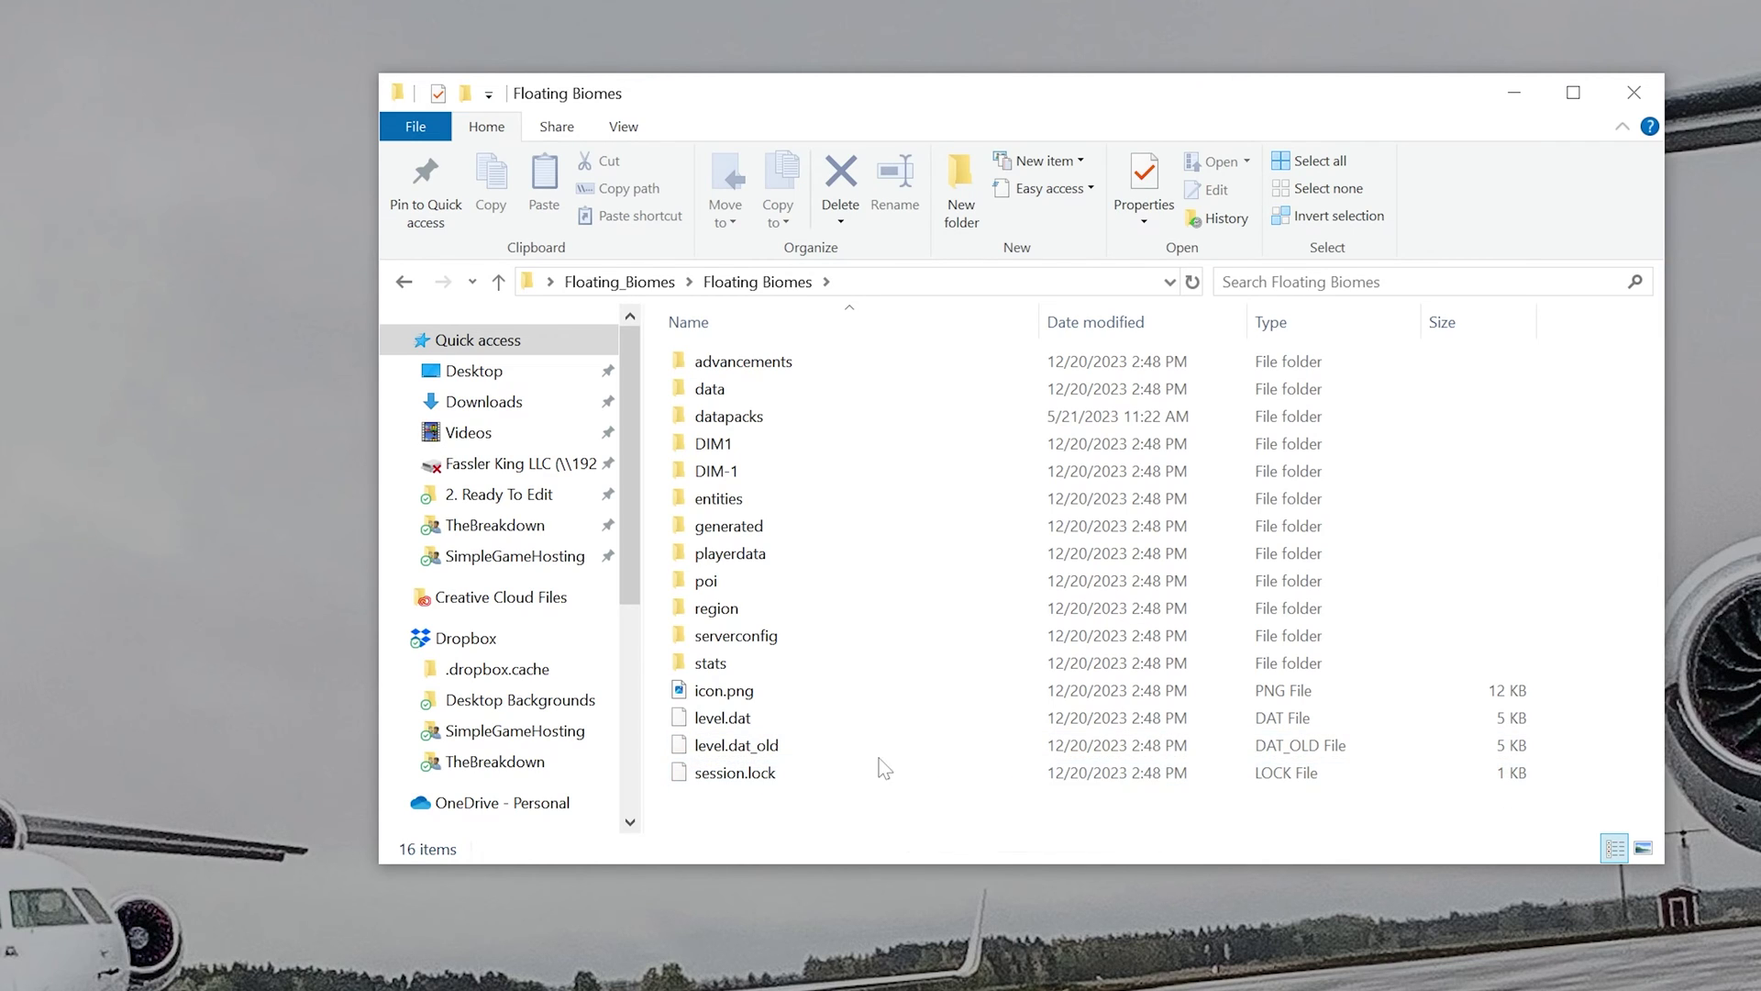
pyautogui.moveTo(879, 758); pyautogui.dragTo(831, 365)
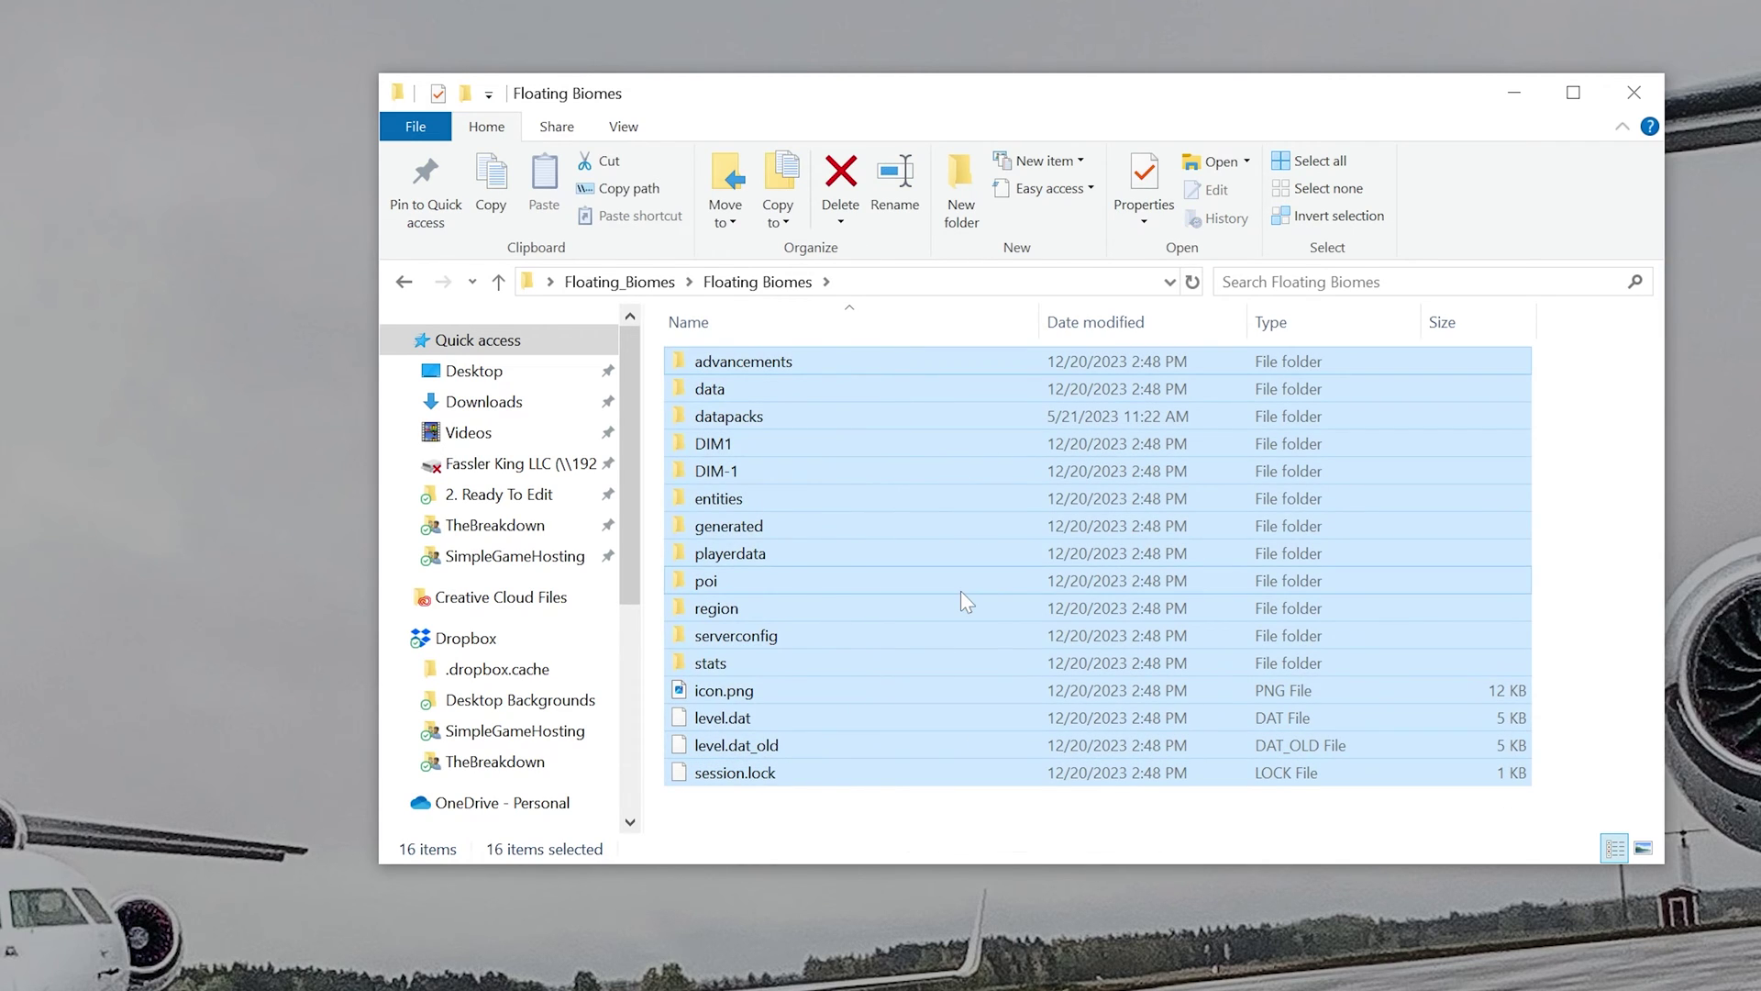
pyautogui.click(404, 282)
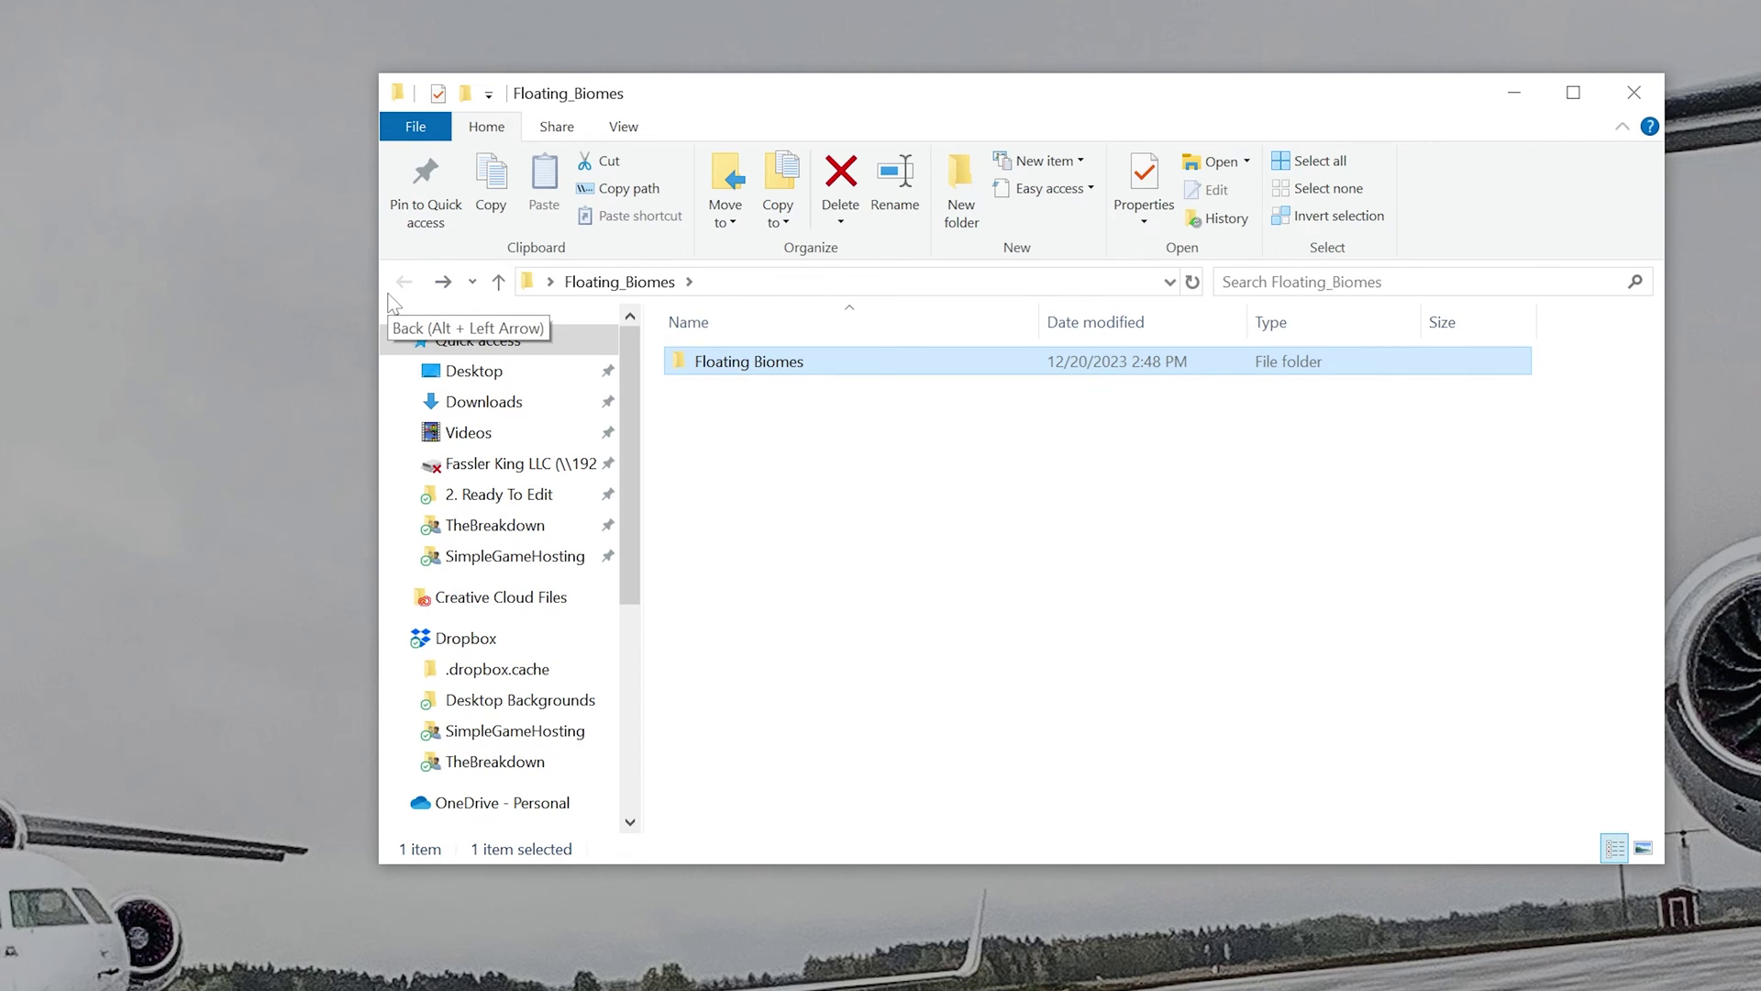
pyautogui.moveTo(831, 361); pyautogui.dragTo(193, 347)
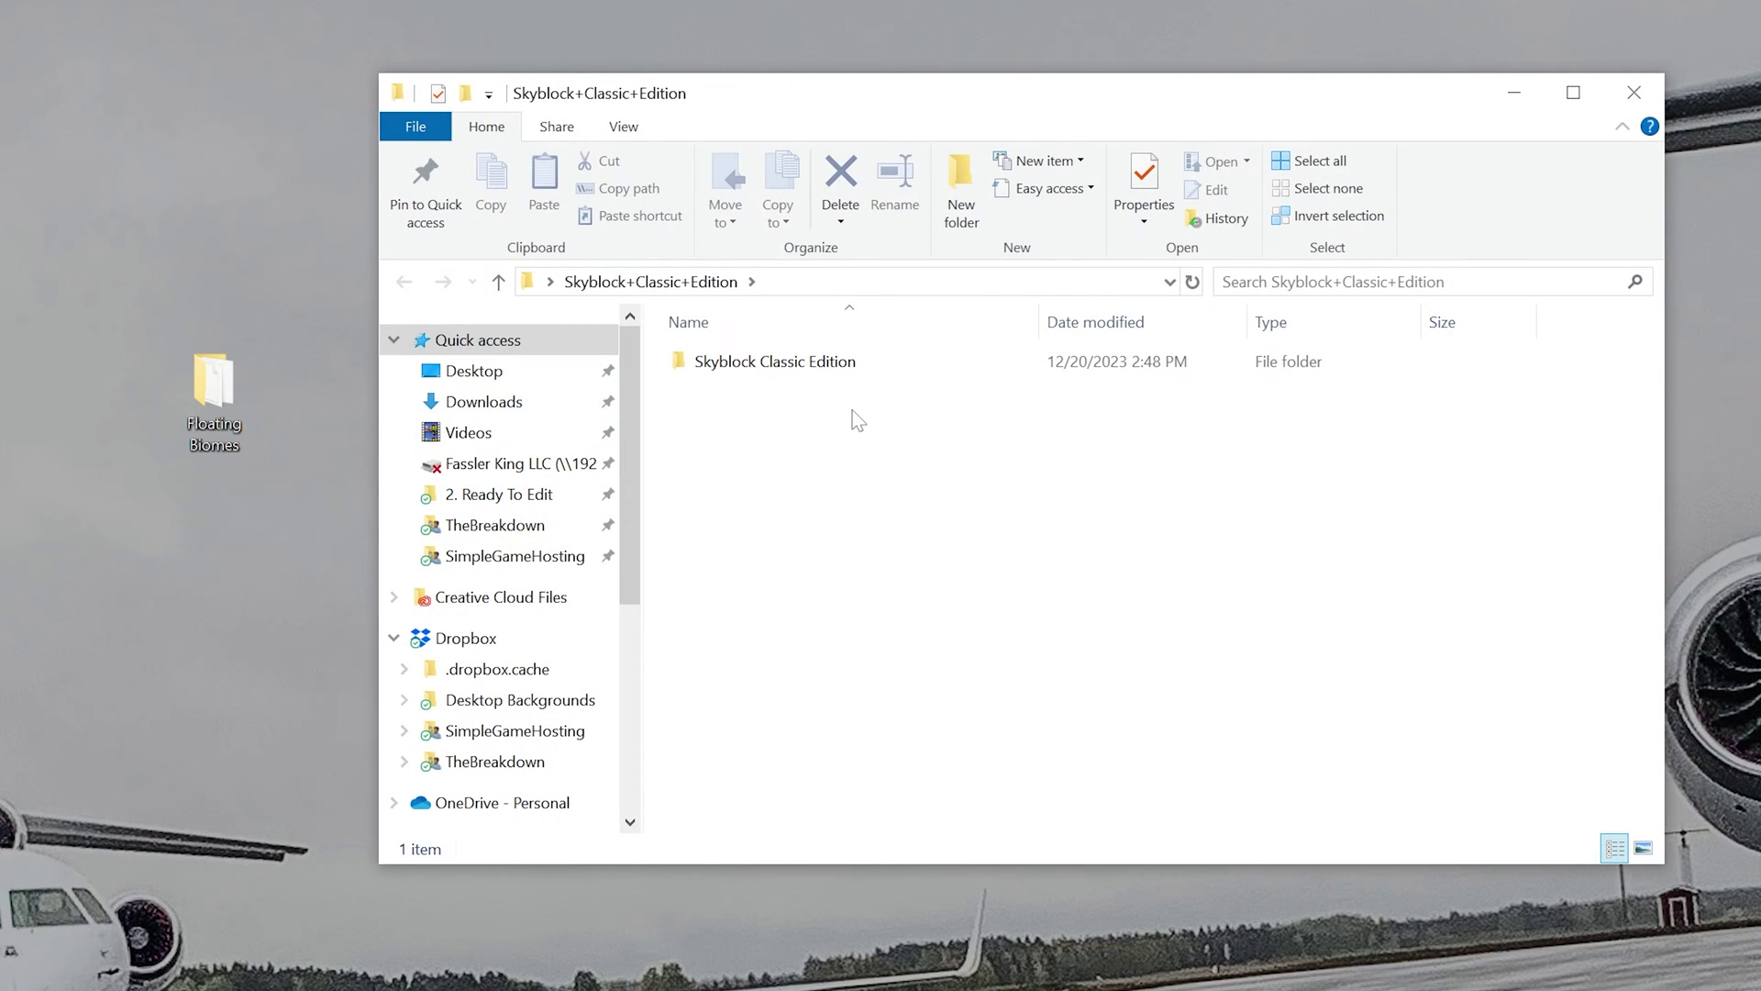
# Look inside the inner Skyblock Classic Edition folder and move that folder onto the desktop.
pyautogui.doubleClick(793, 367)
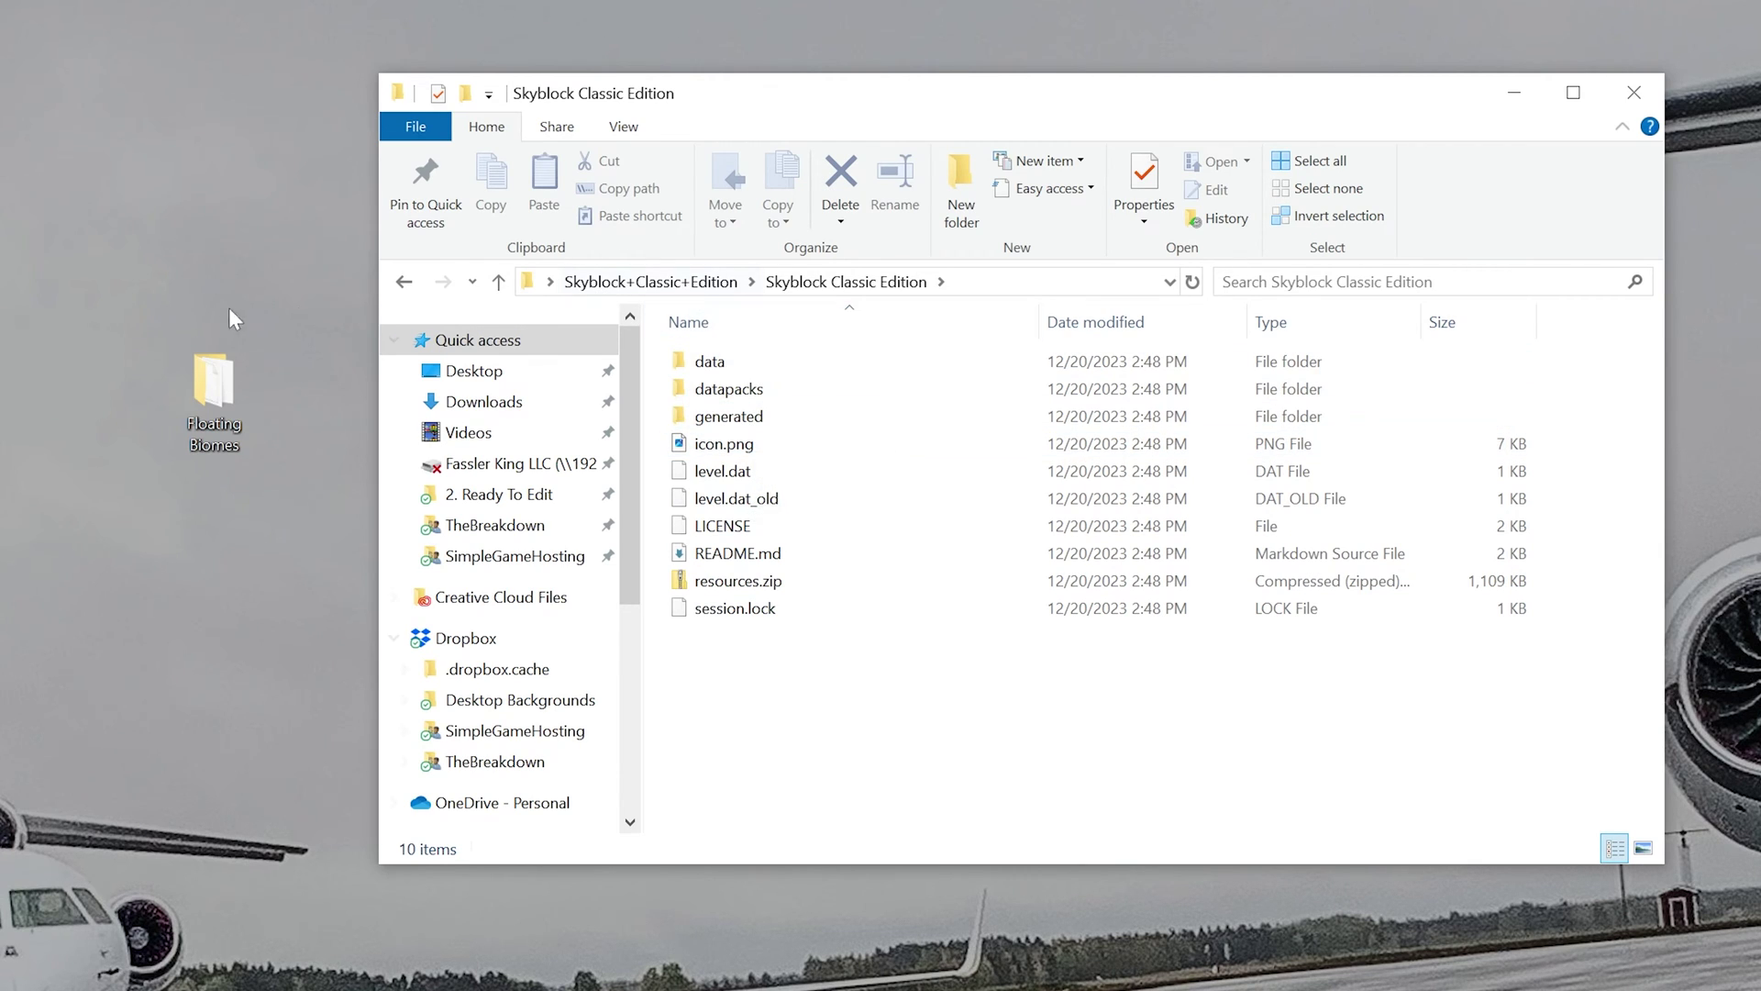
pyautogui.click(403, 282)
pyautogui.moveTo(737, 368); pyautogui.dragTo(226, 289)
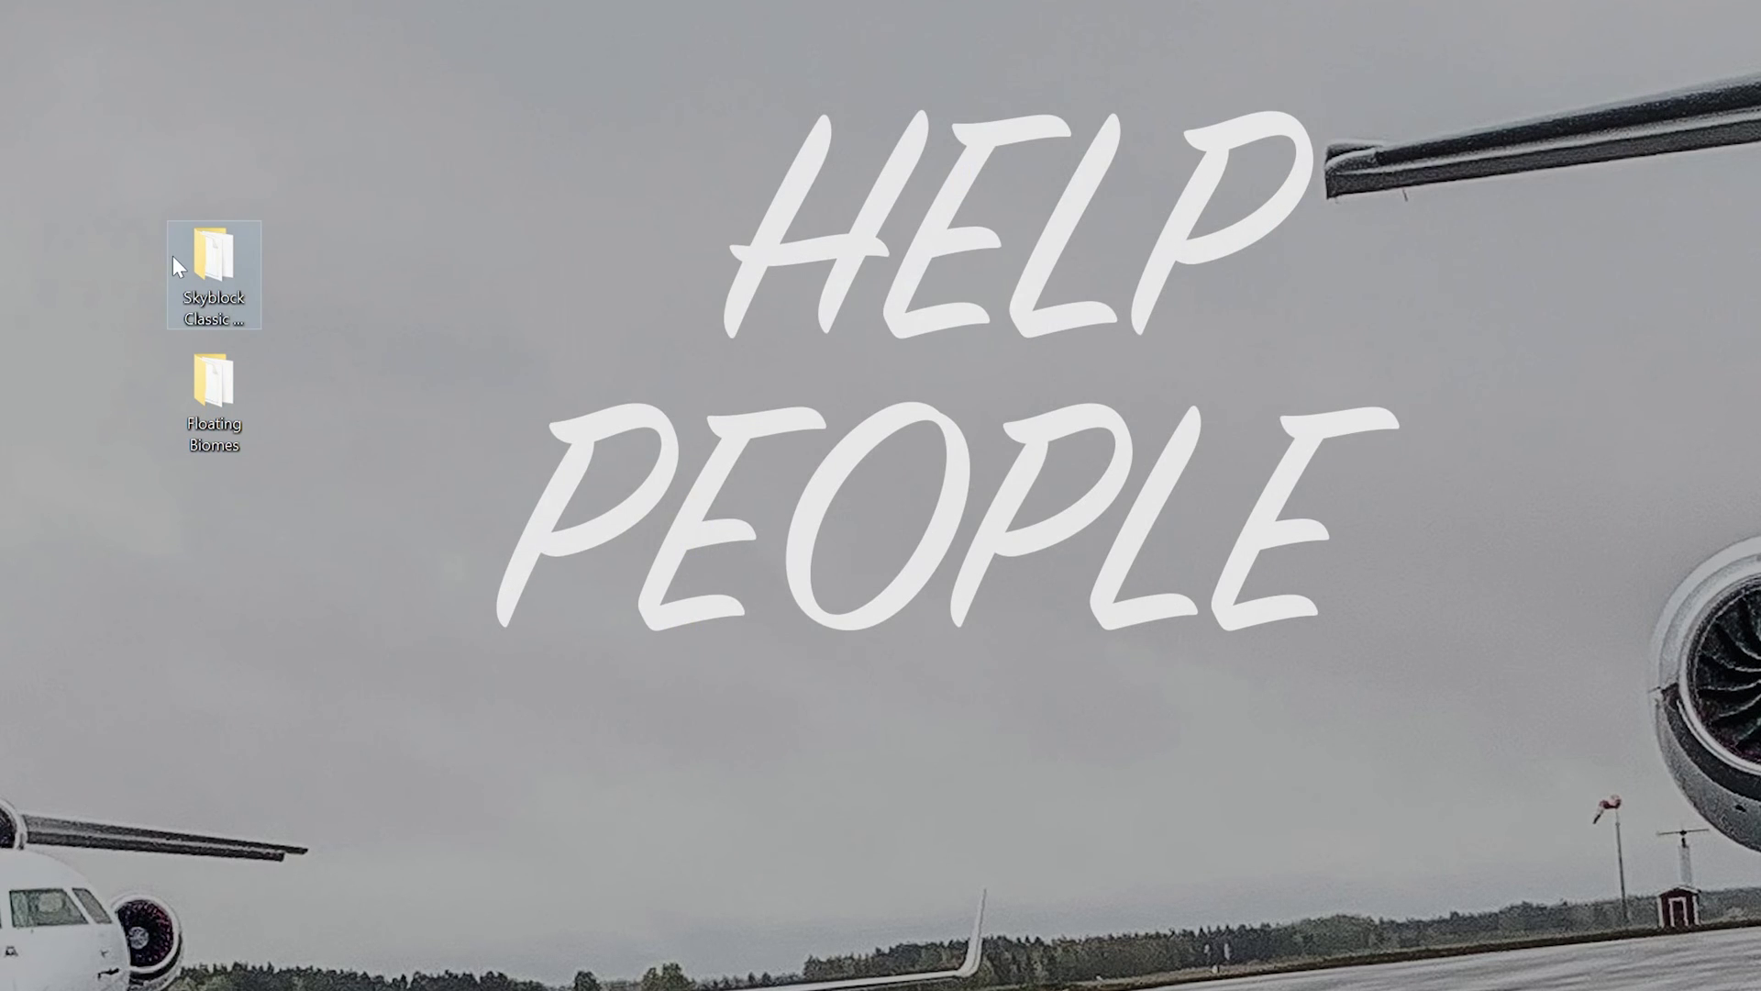
# Switch to the Minecraft Launcher and show the Java Edition installations.
pyautogui.doubleClick(177, 266)
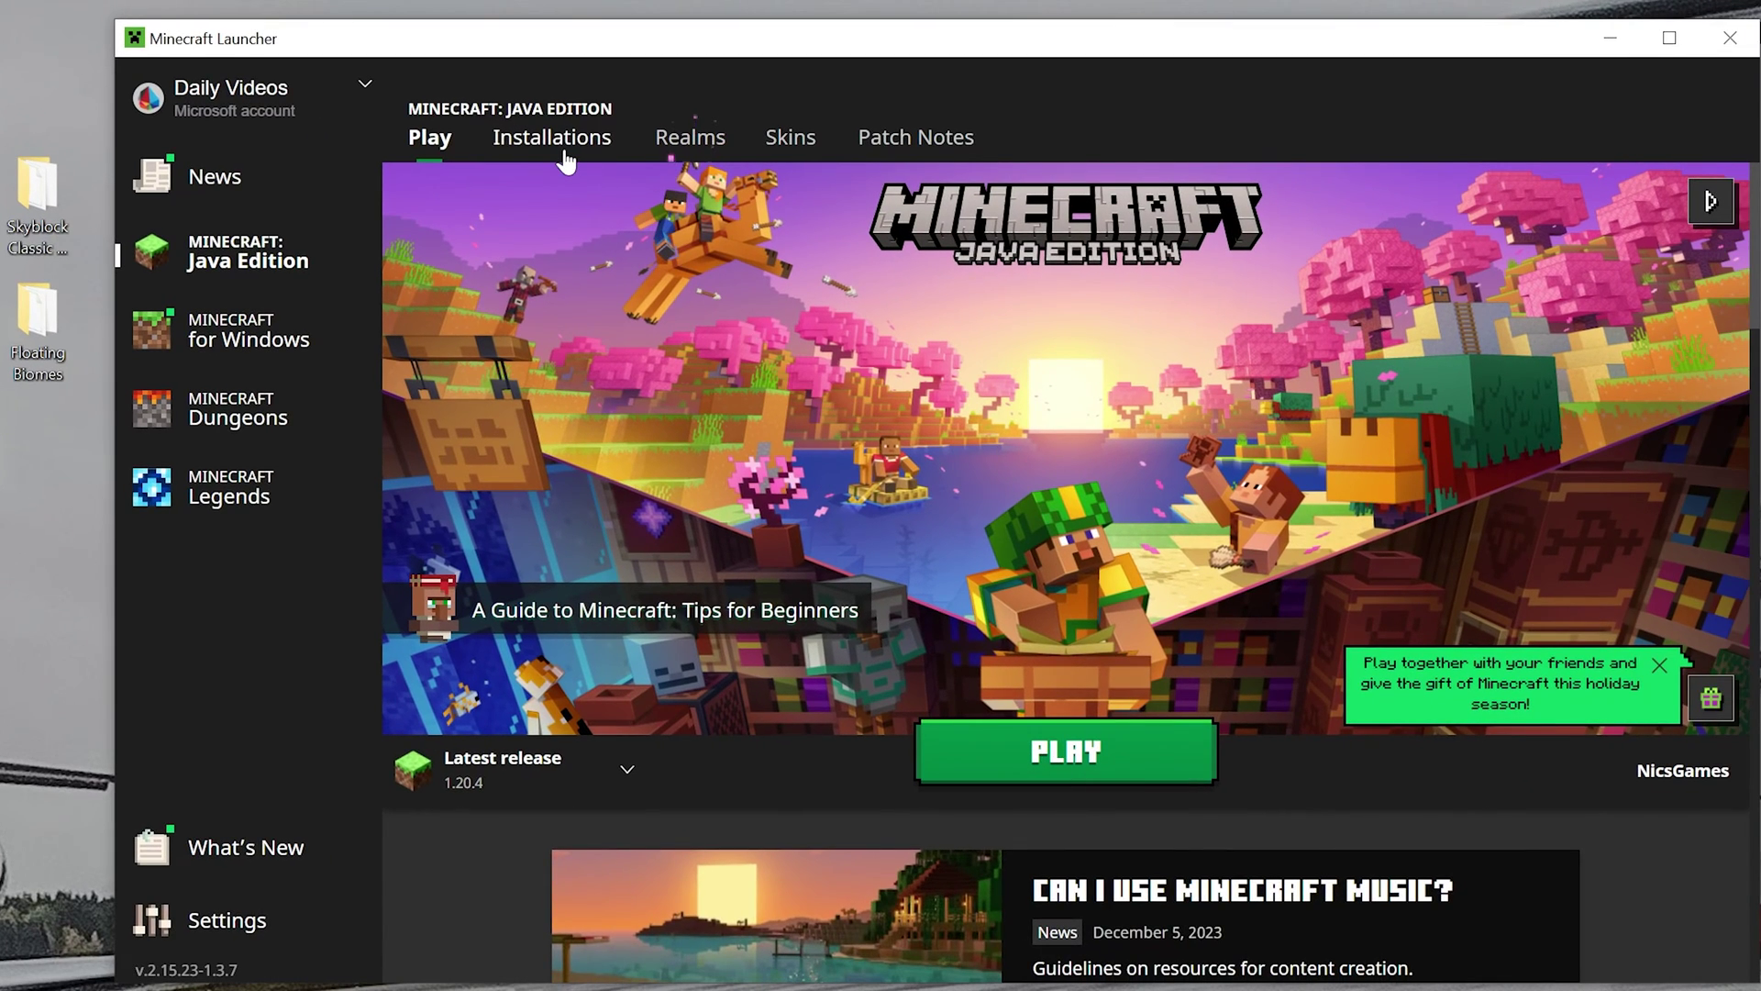
pyautogui.click(554, 140)
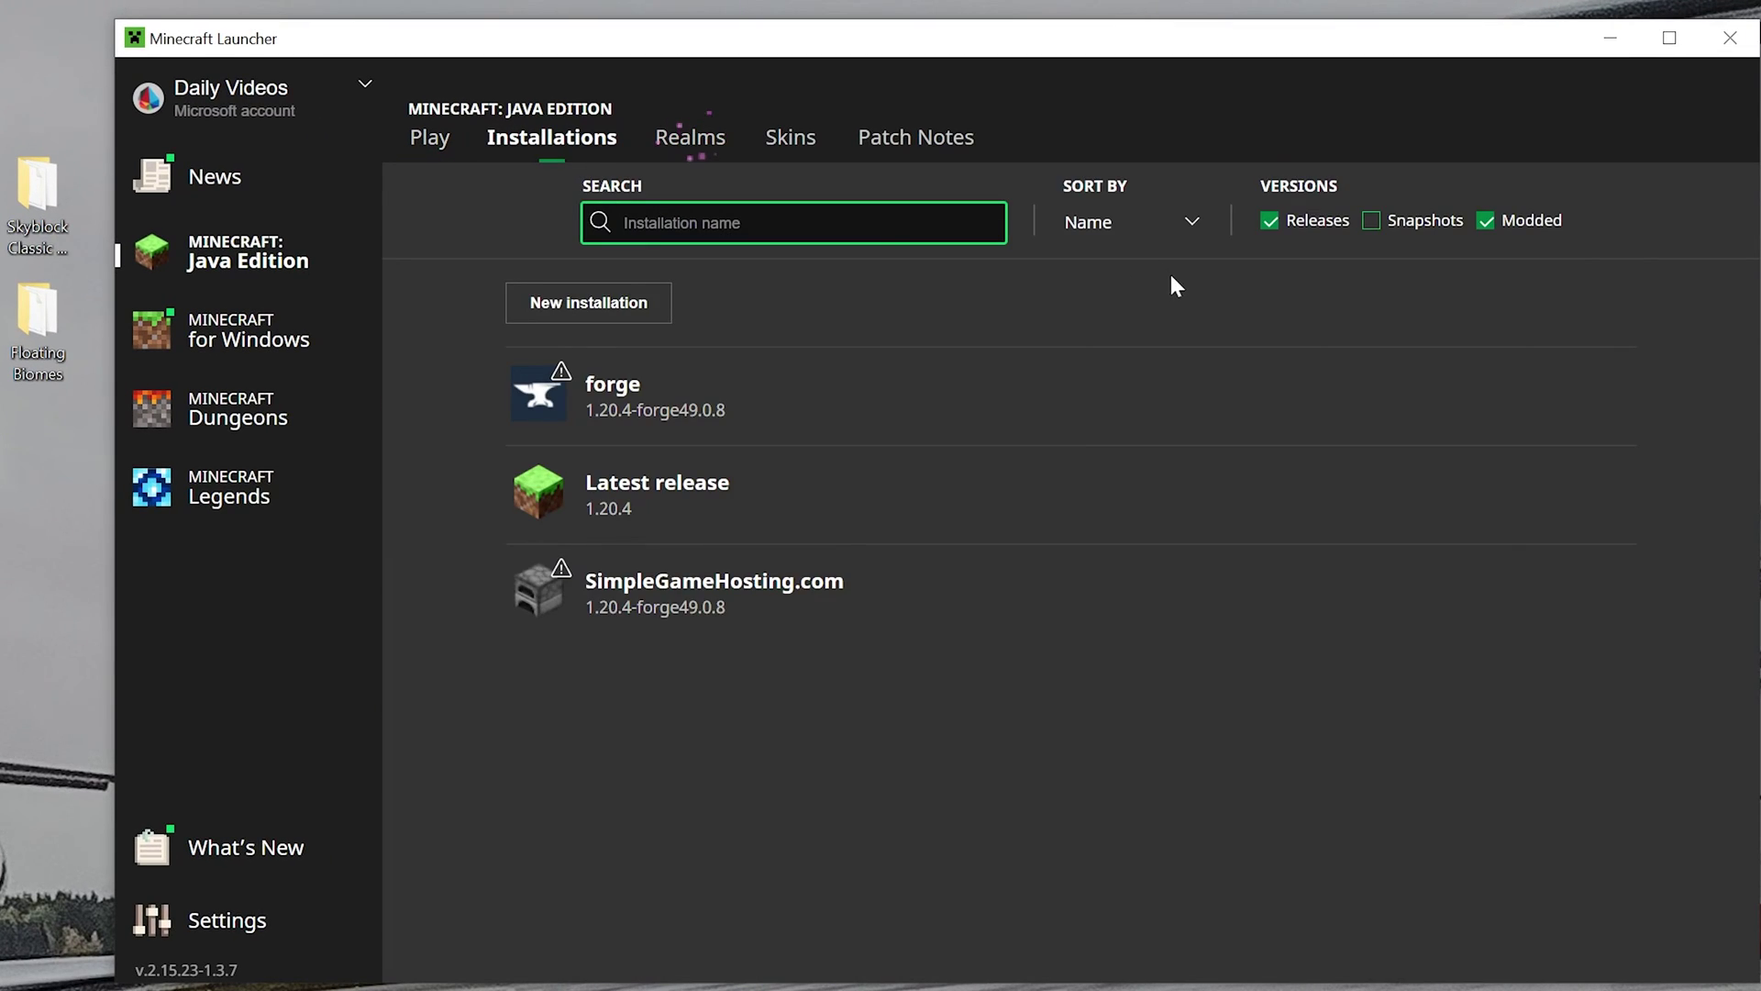
pyautogui.moveTo(1392, 385)
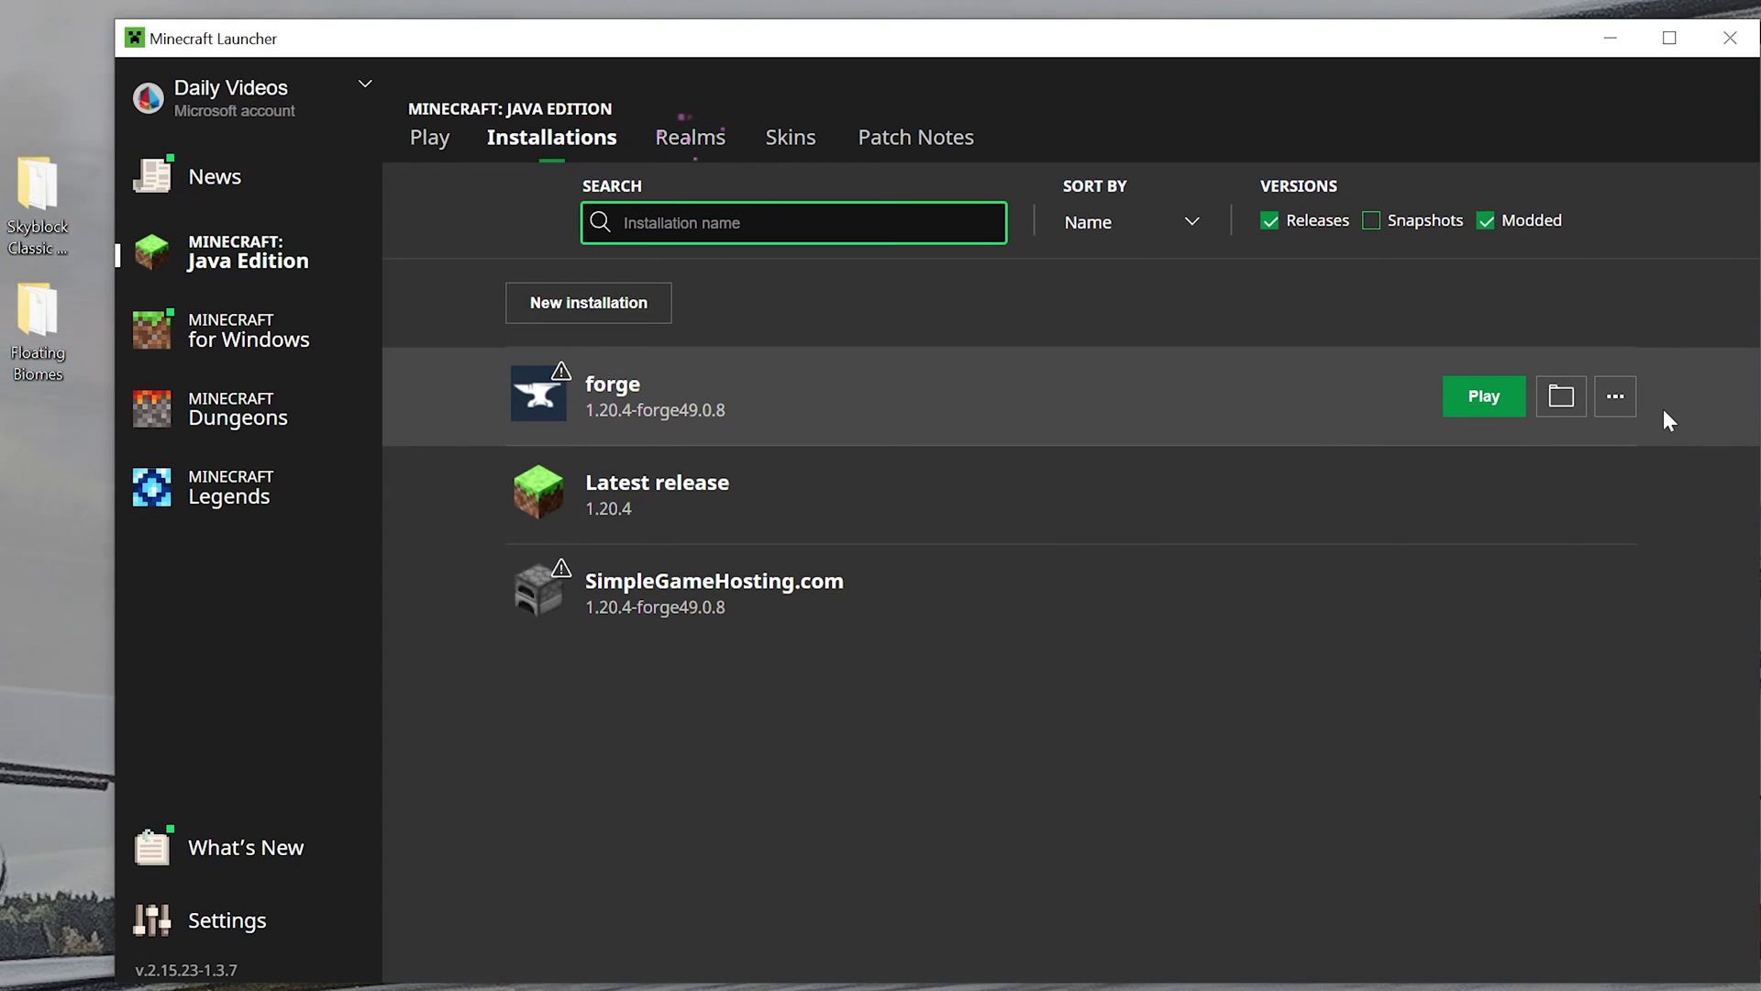
pyautogui.click(1615, 397)
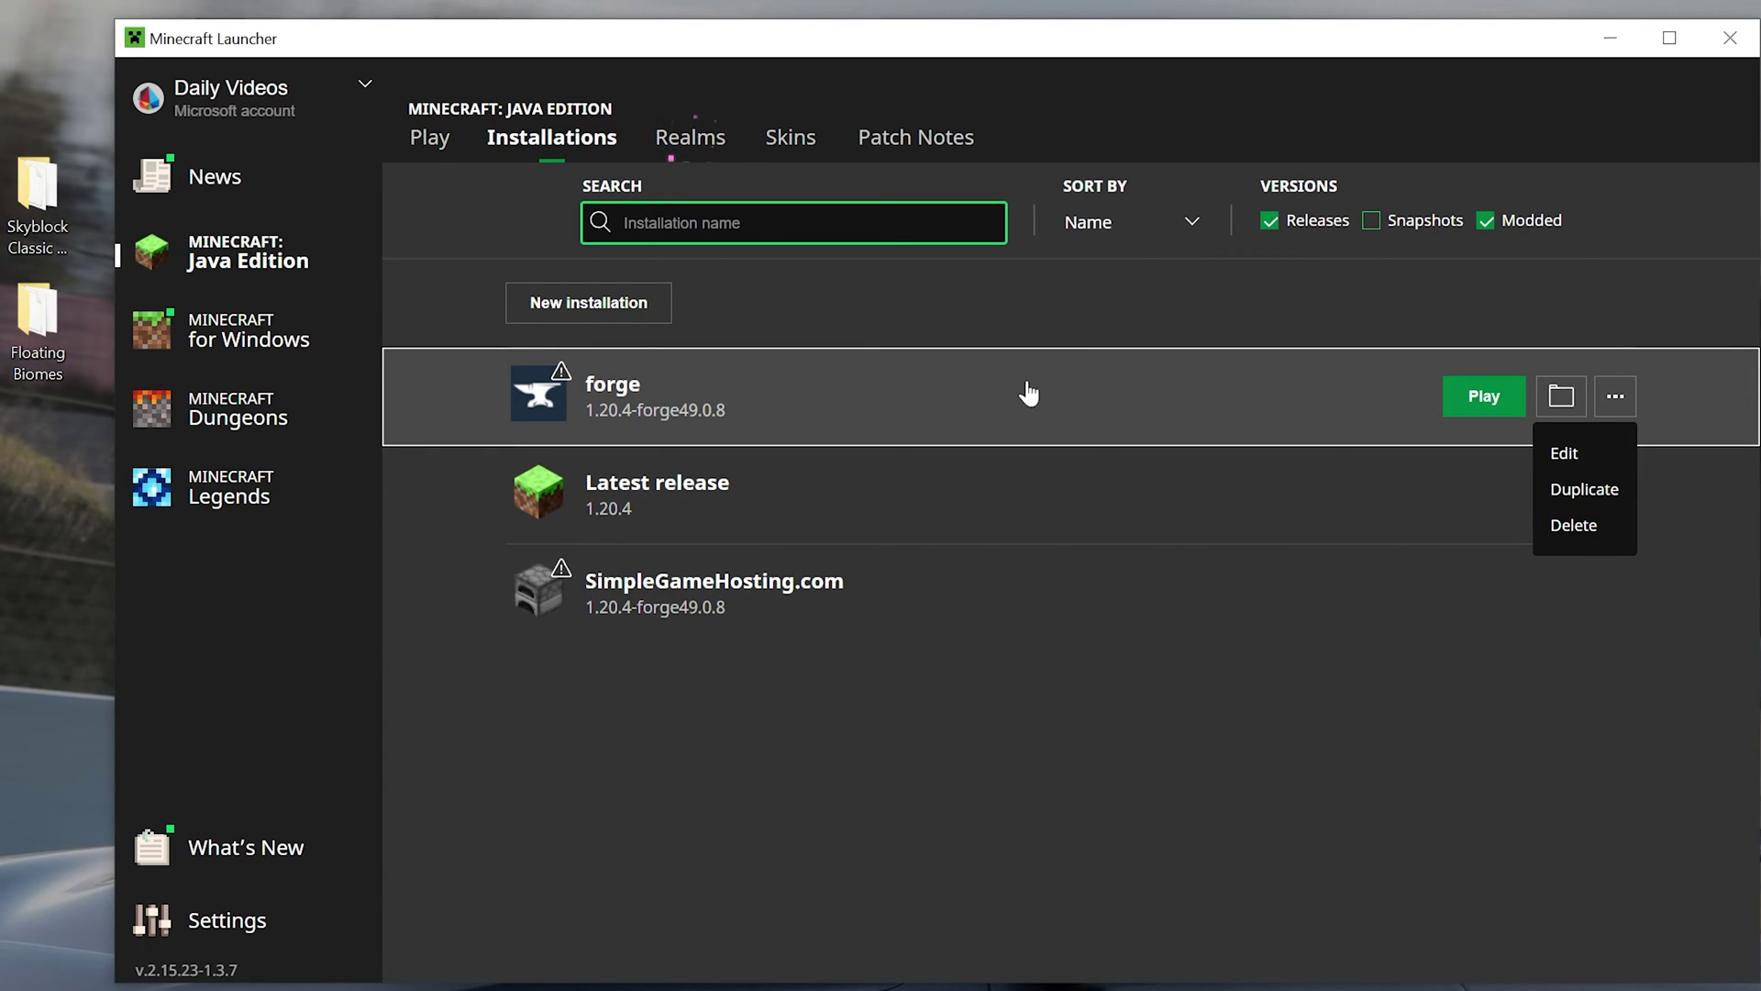
pyautogui.click(1567, 452)
pyautogui.click(1580, 935)
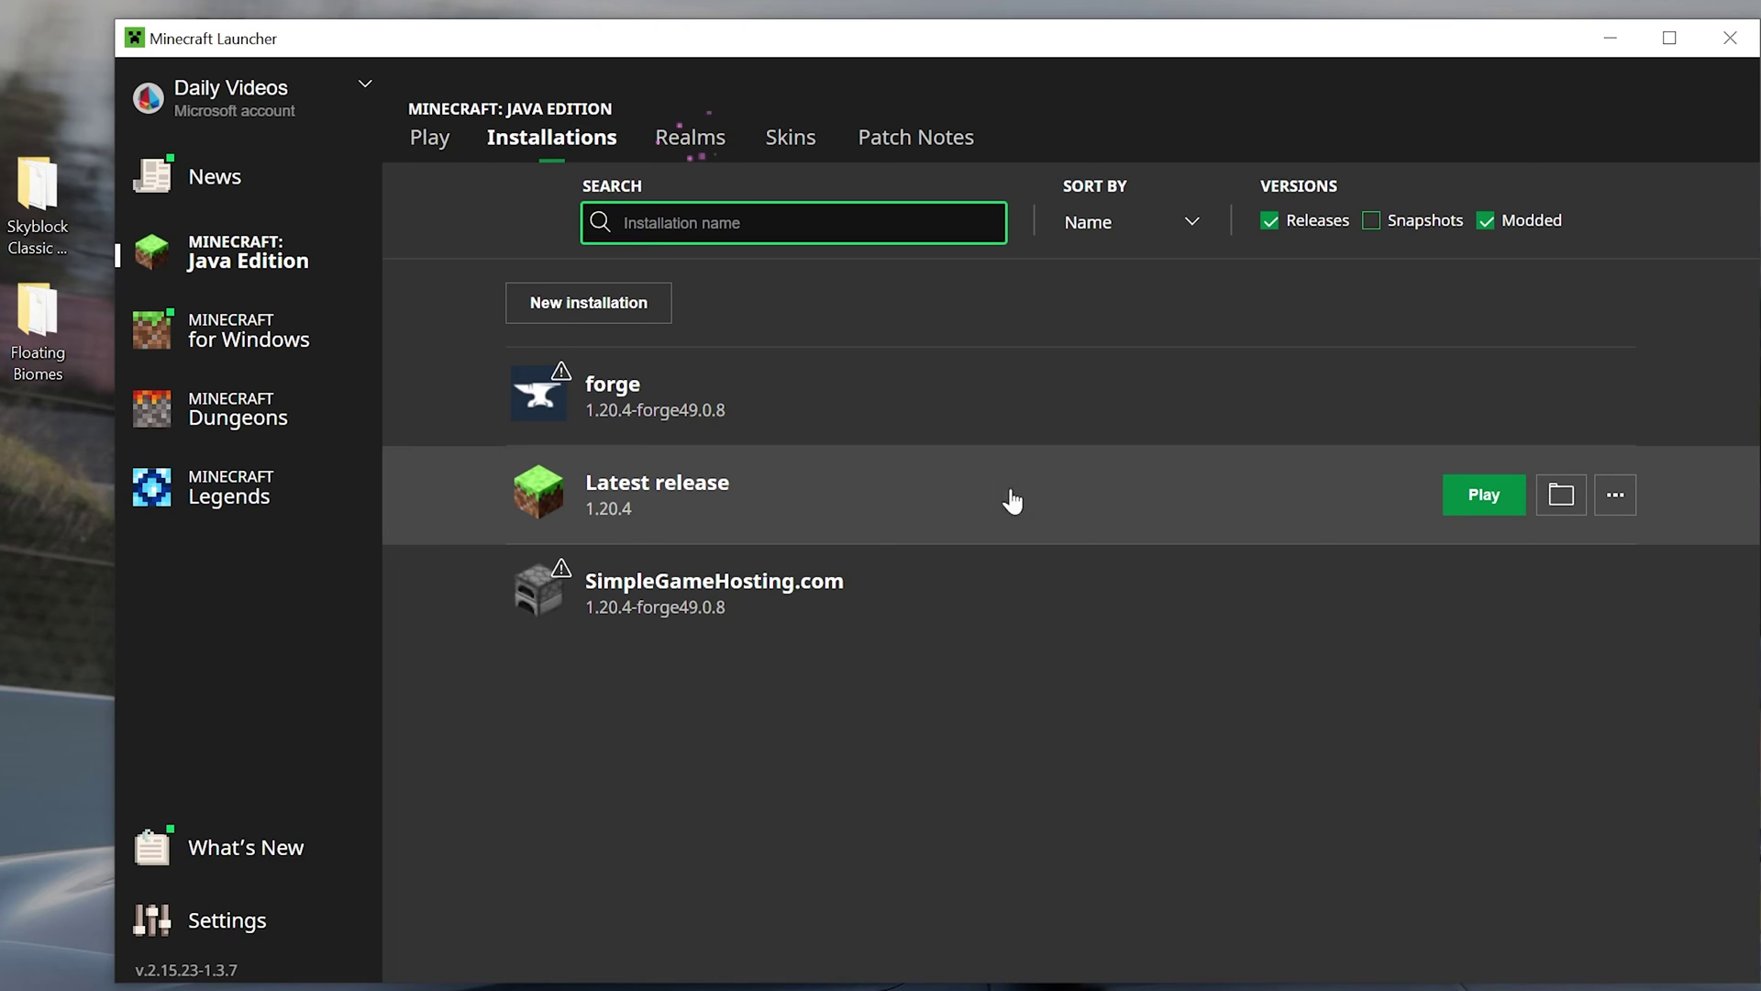
# Delete the forge installation from the Java Edition installations and confirm the deletion.
pyautogui.click(1615, 397)
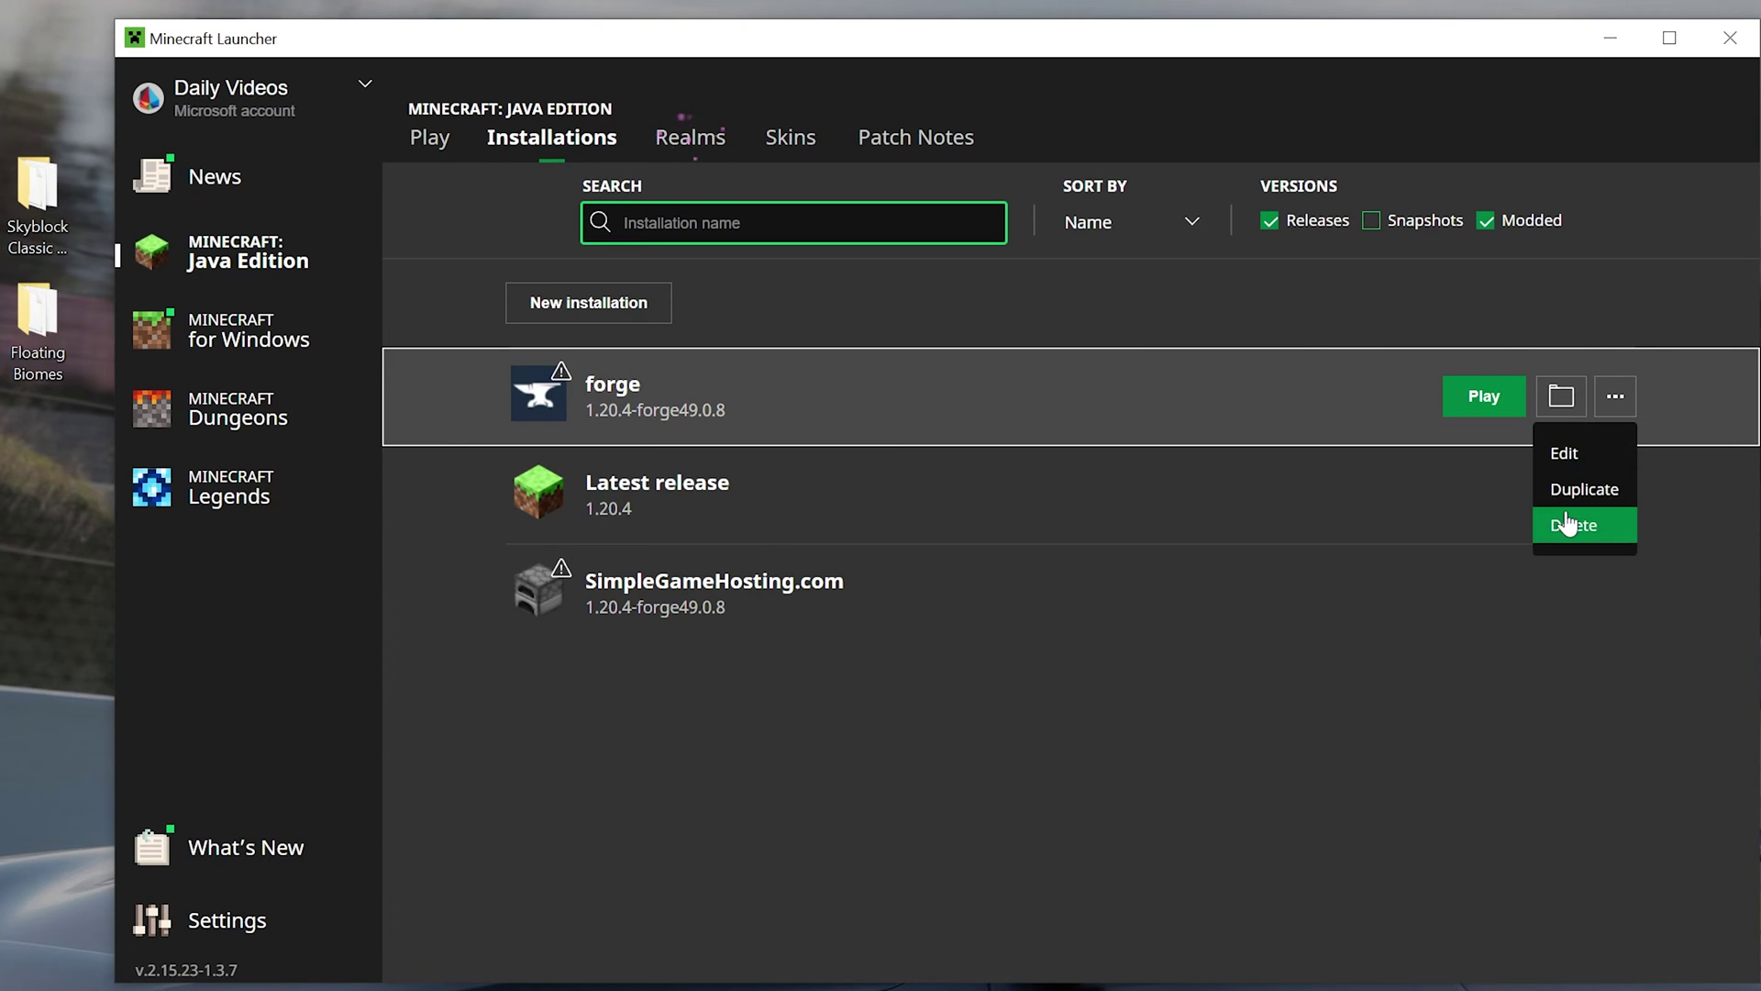
pyautogui.click(1580, 519)
pyautogui.click(1013, 587)
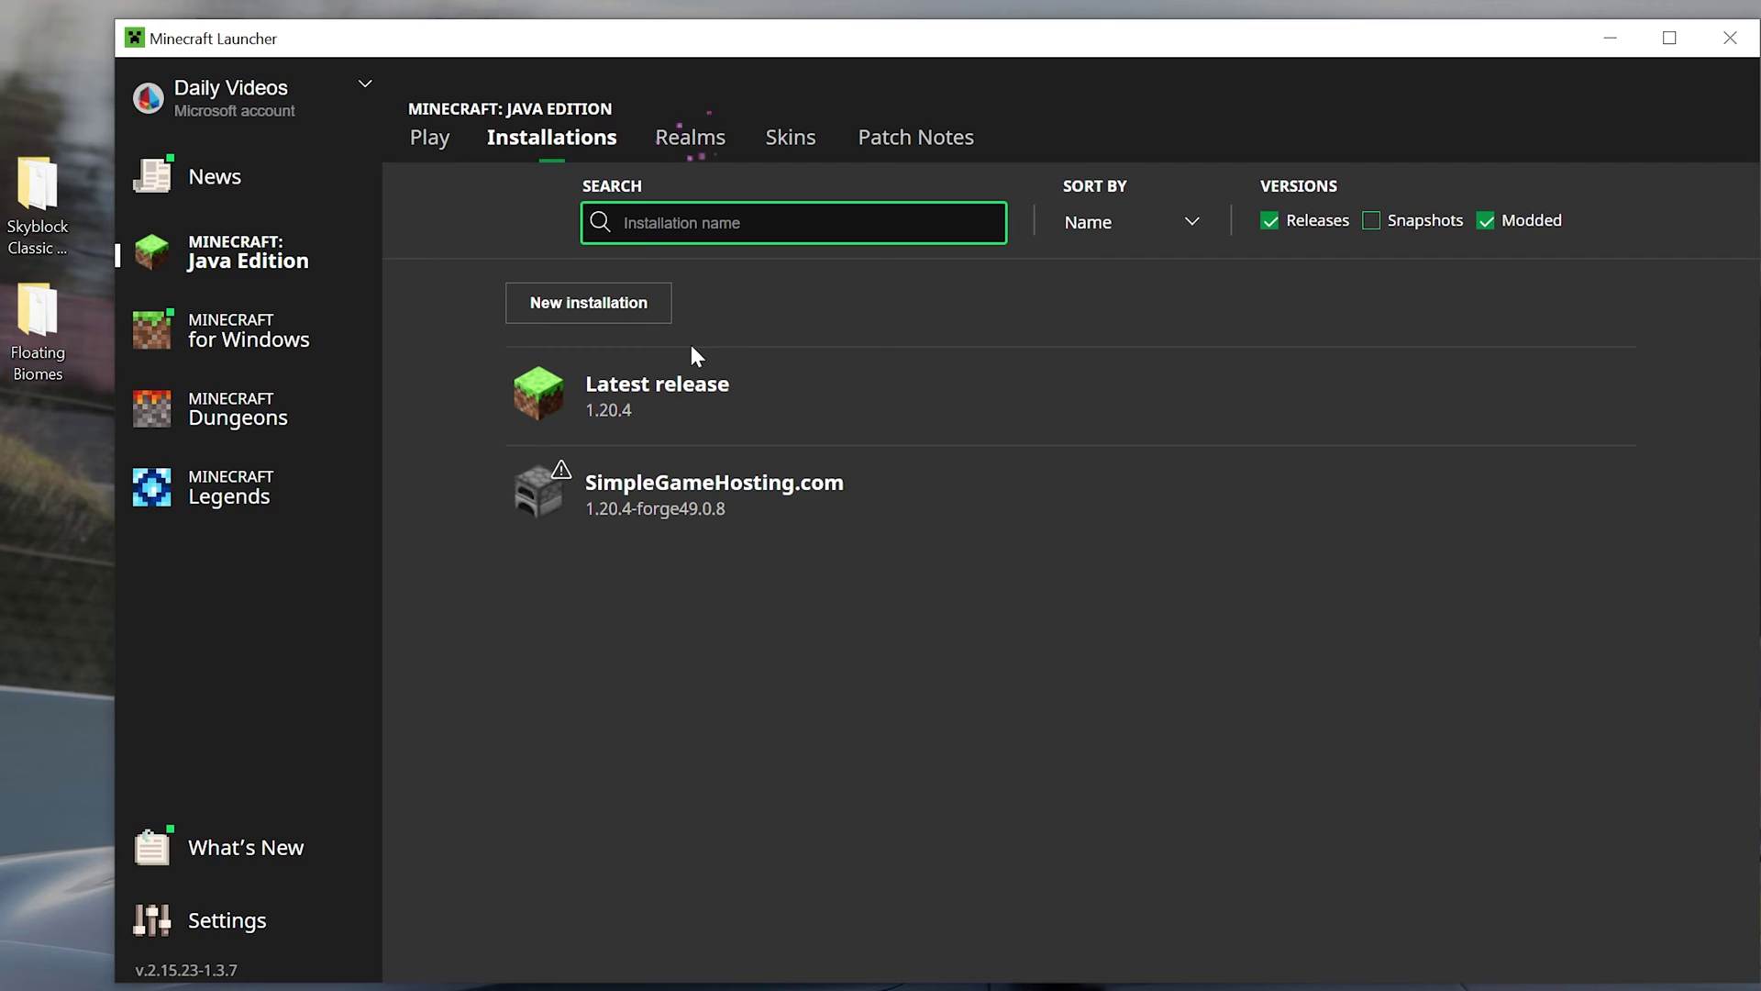
# Open the Latest release installation's game folder and move Skyblock Classic Edition and Floating Biomes from the desktop into its saves folder.
pyautogui.moveTo(610, 439)
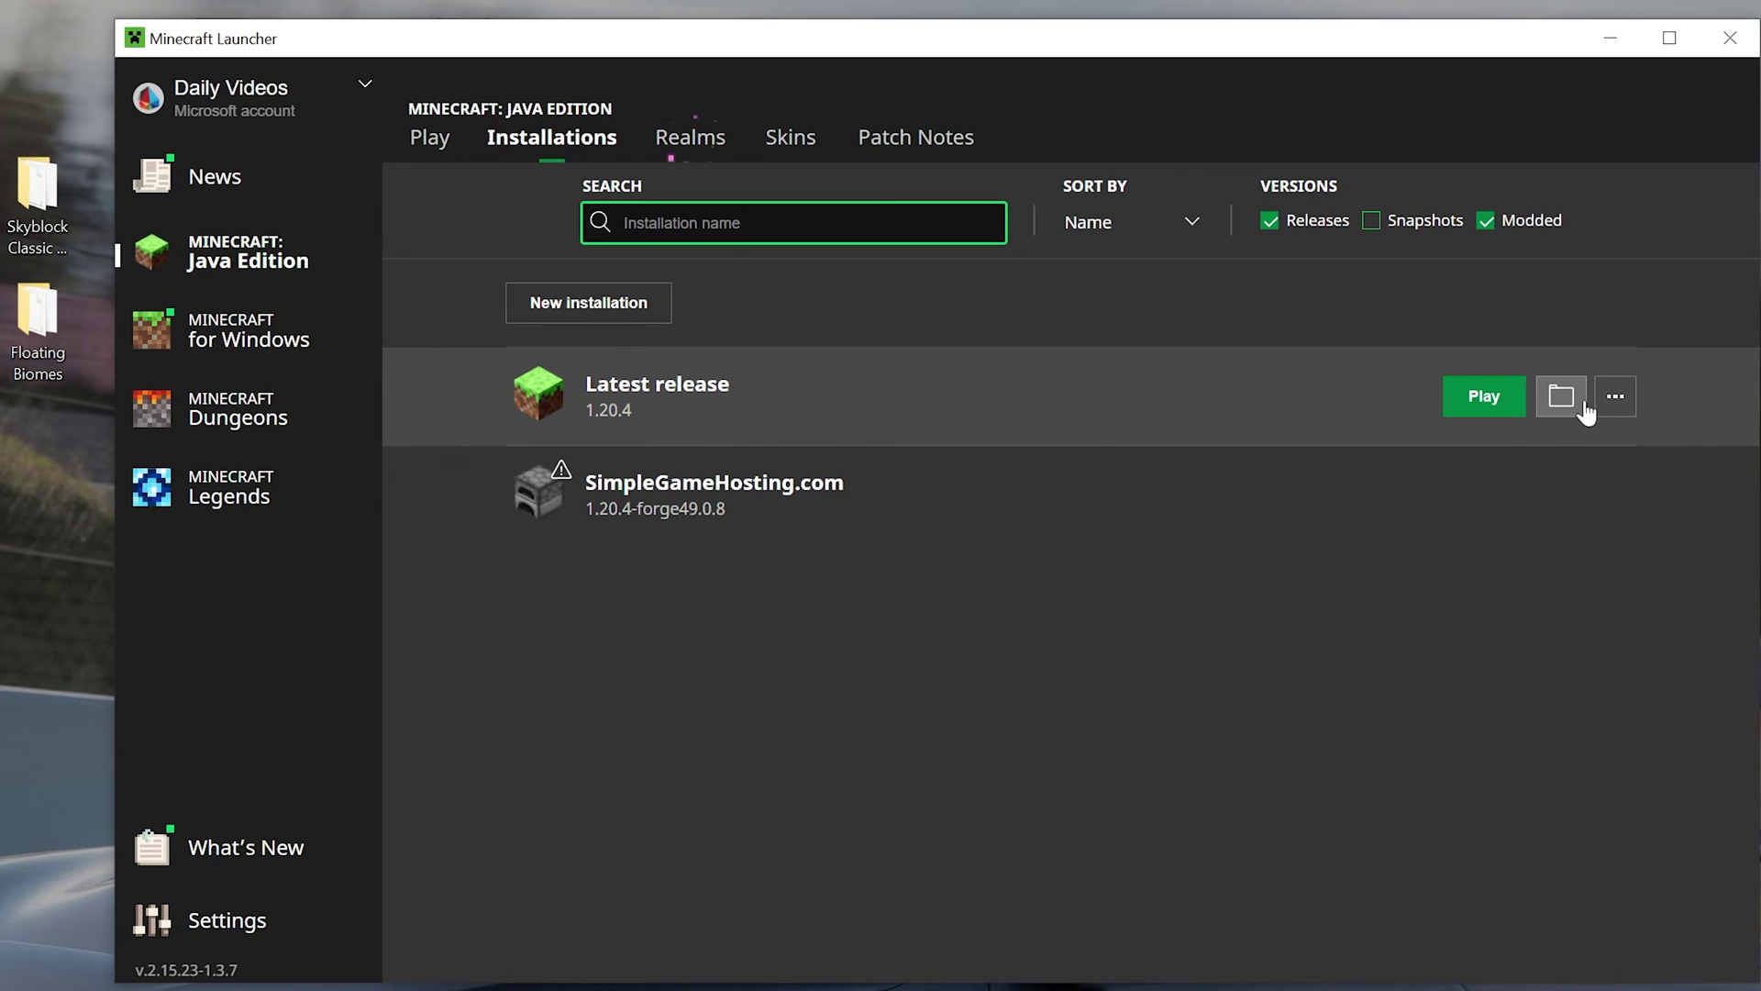
pyautogui.click(1561, 396)
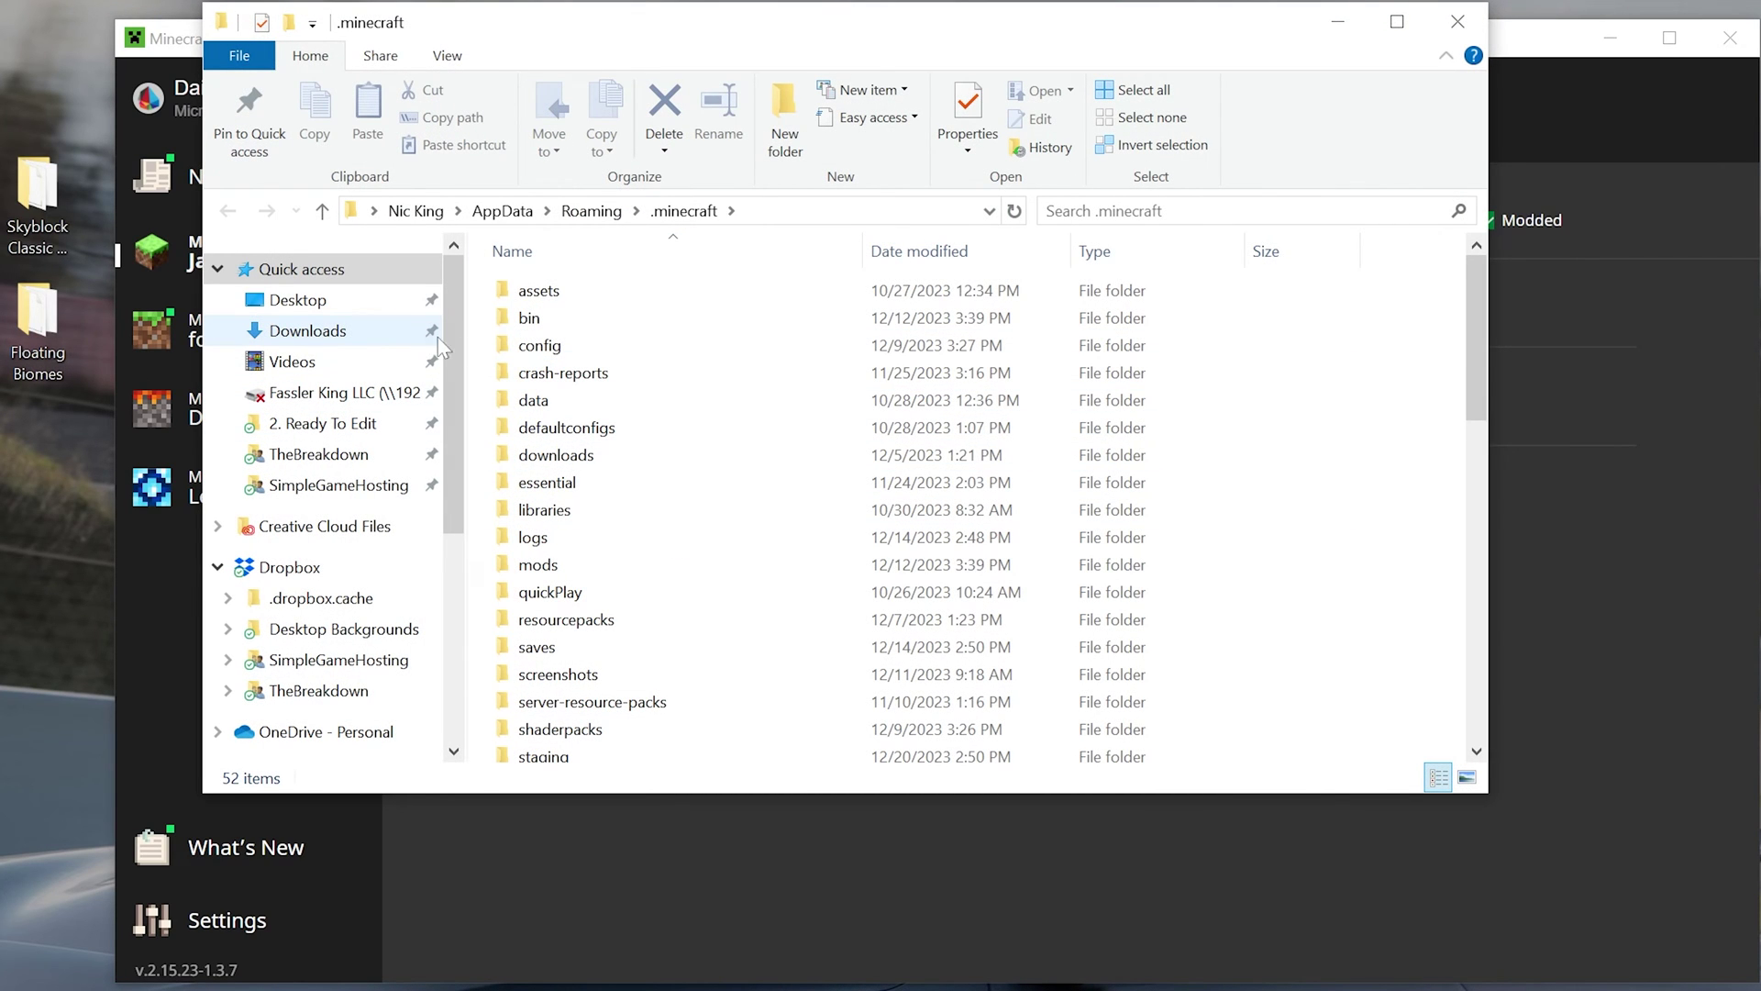
pyautogui.doubleClick(561, 657)
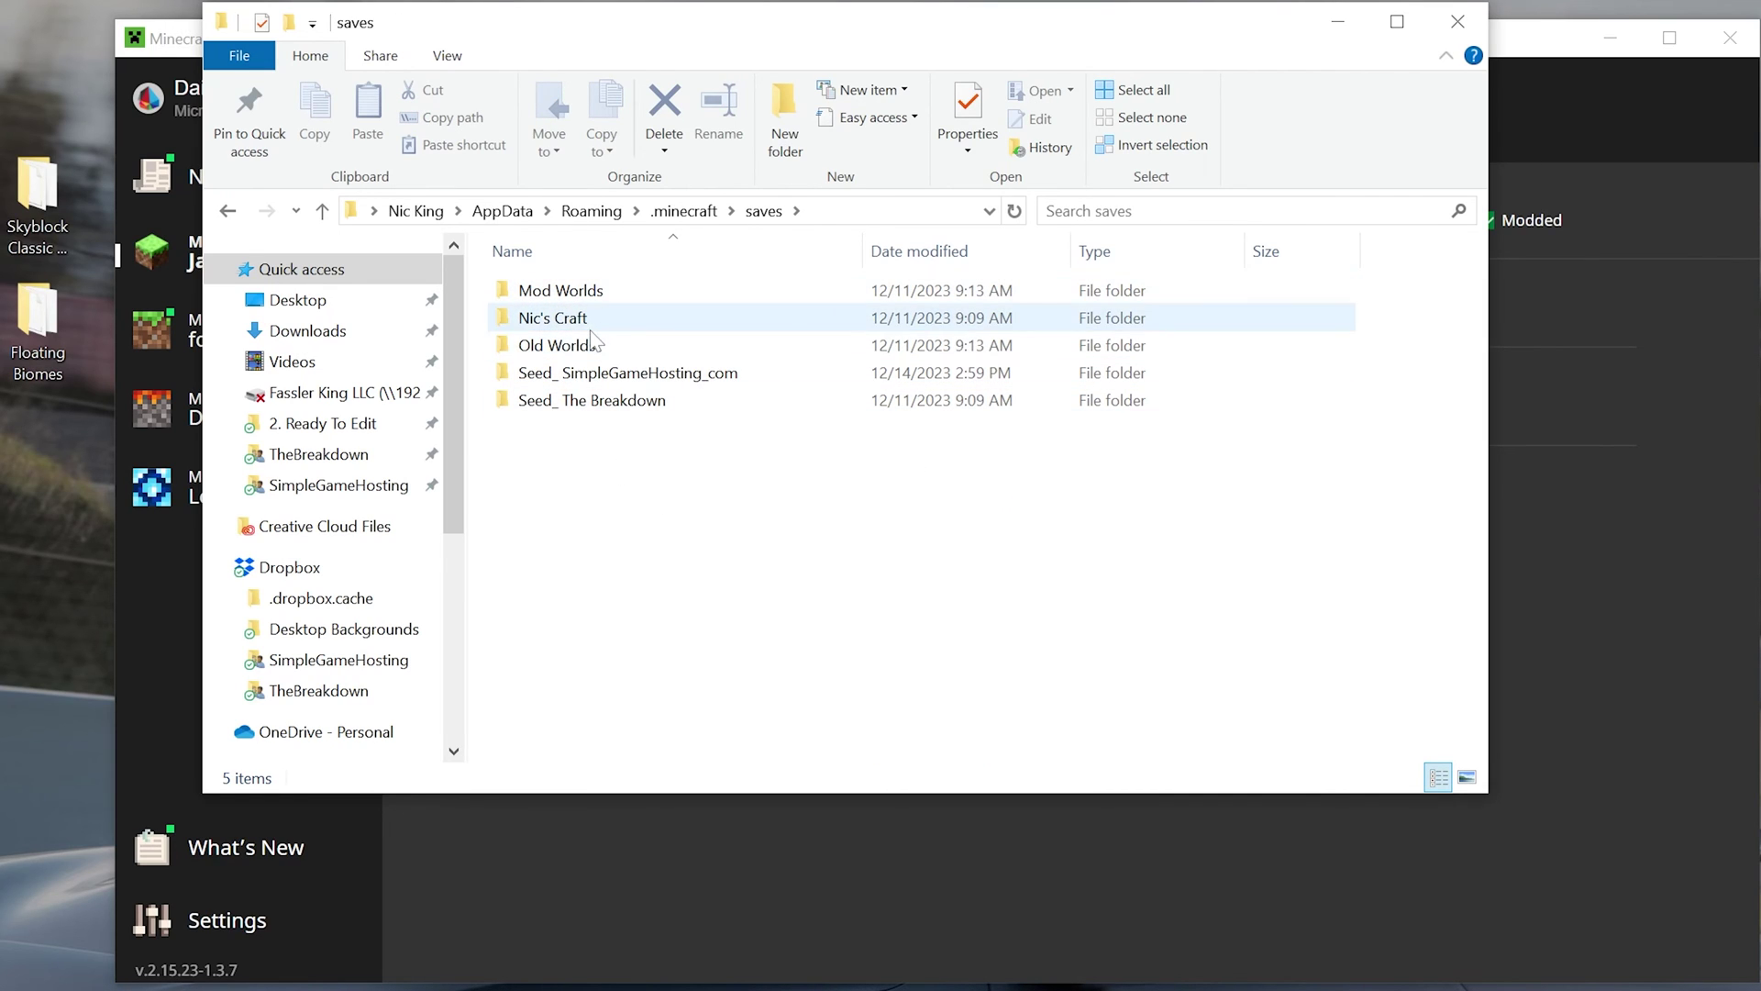
pyautogui.click(598, 376)
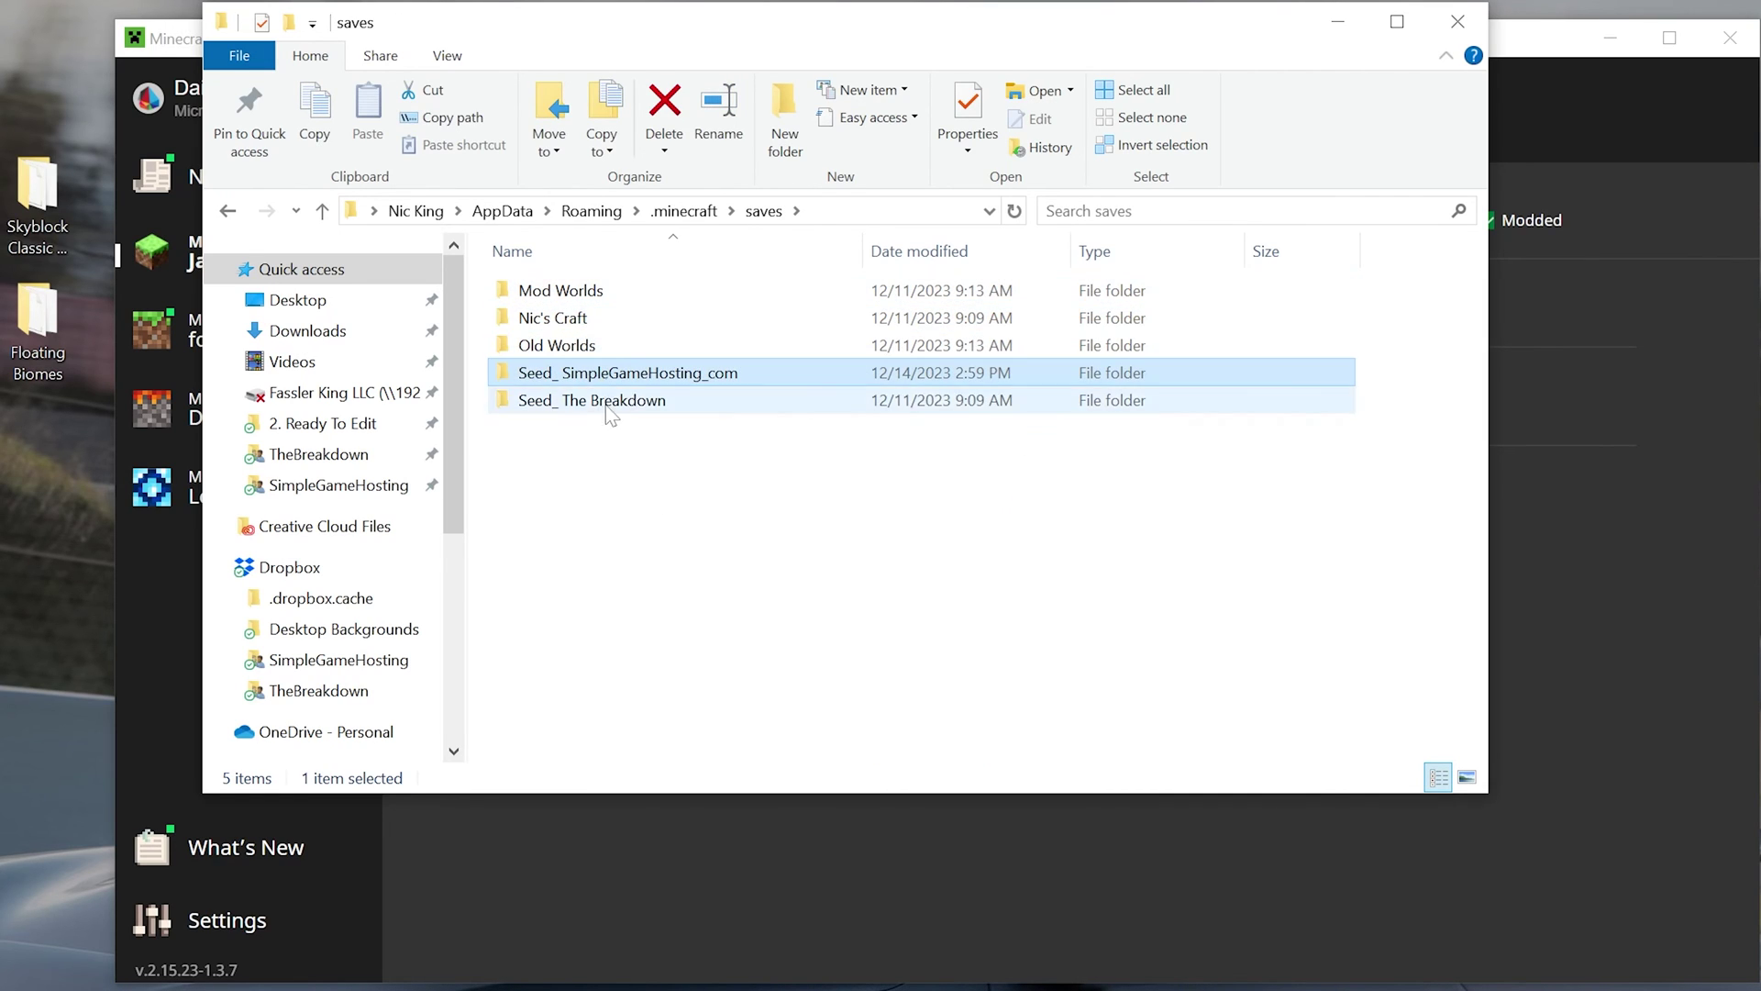
pyautogui.click(618, 453)
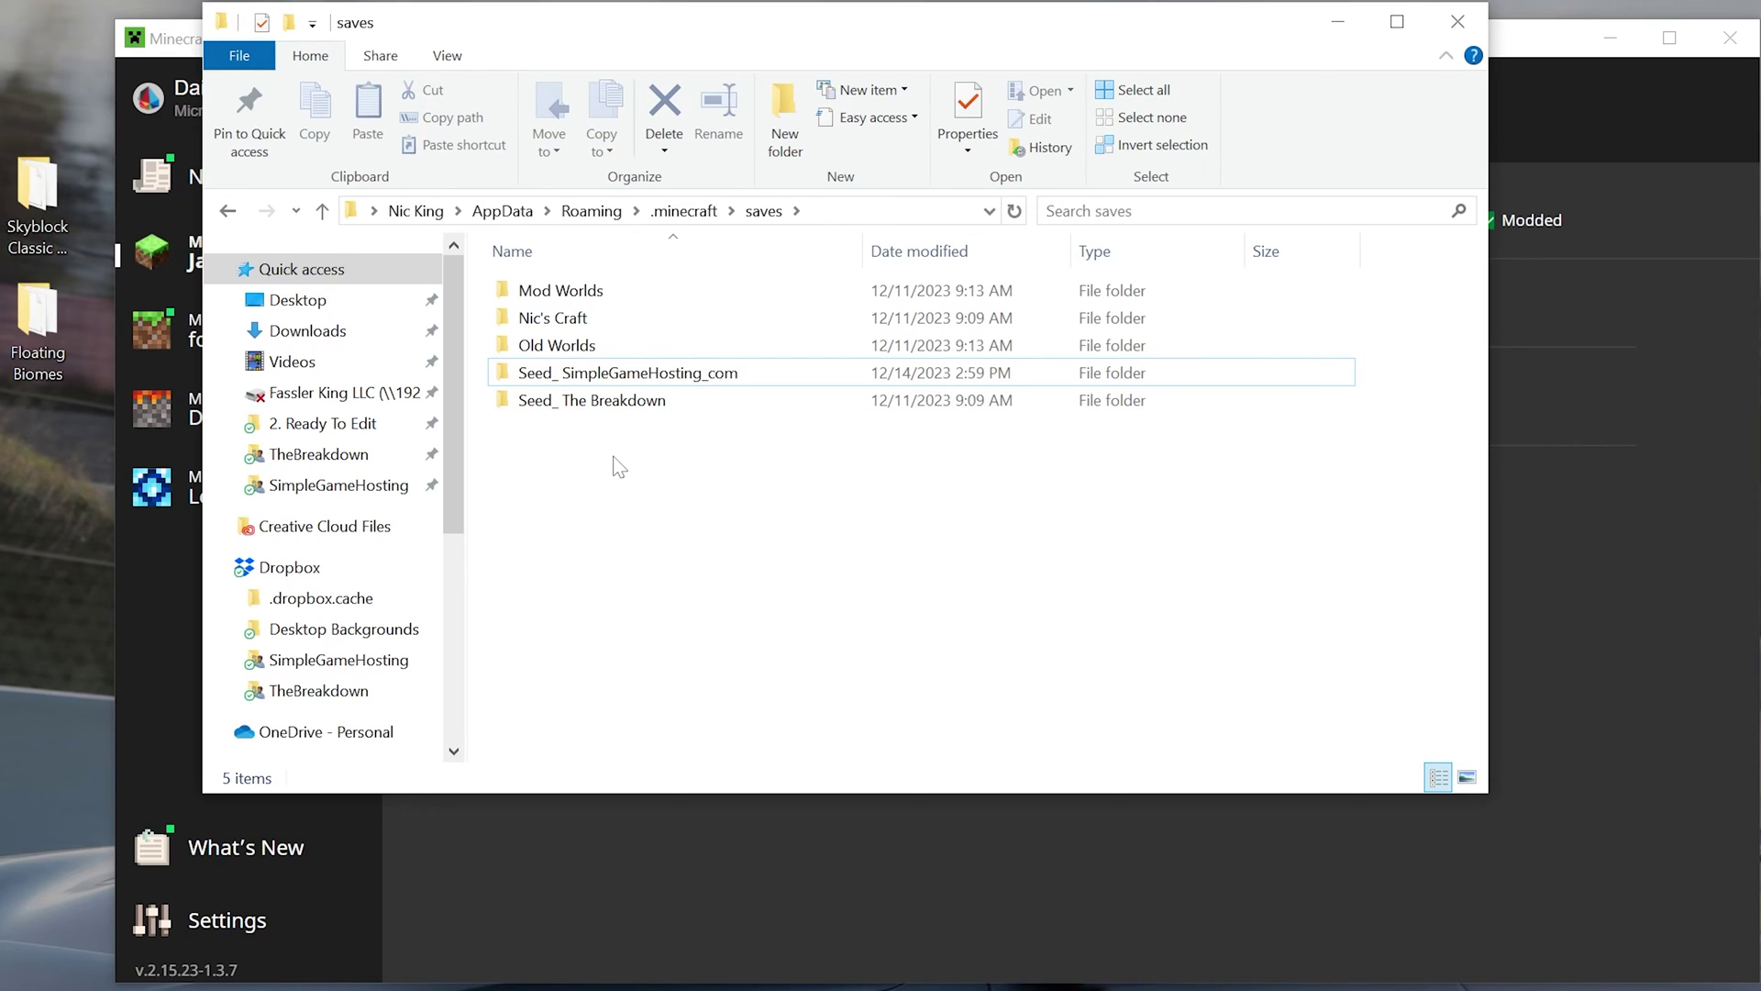
pyautogui.moveTo(7, 180); pyautogui.dragTo(687, 574)
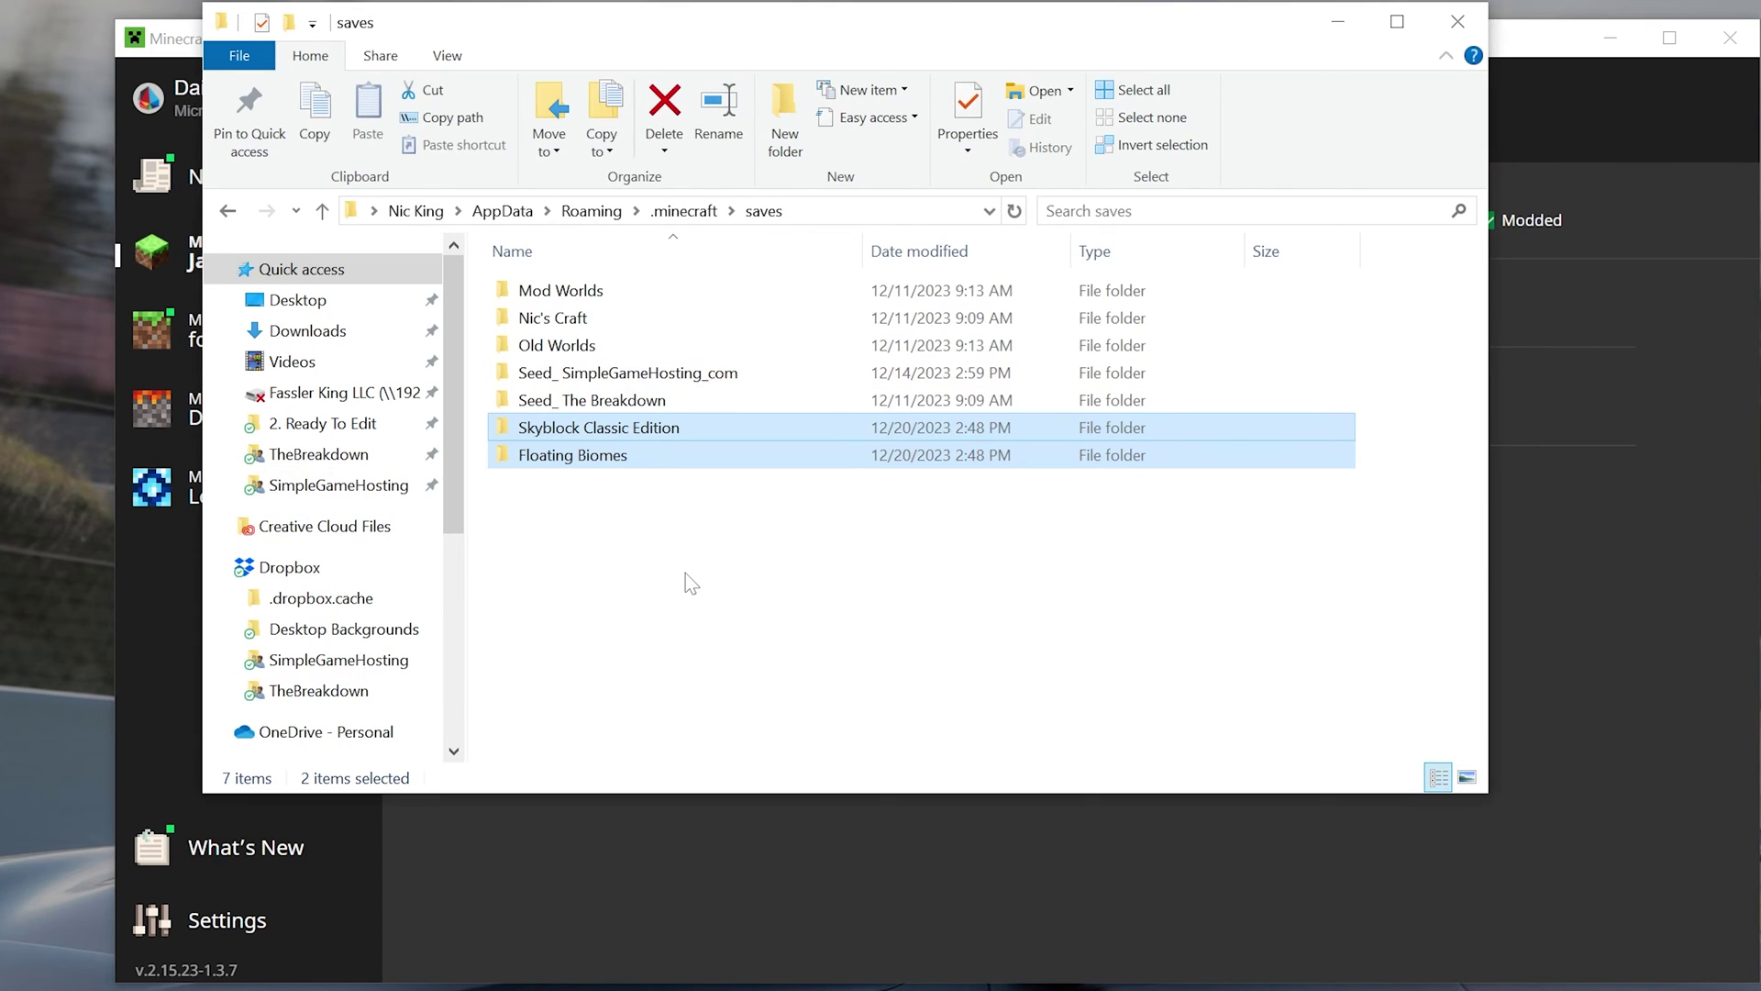
pyautogui.click(644, 572)
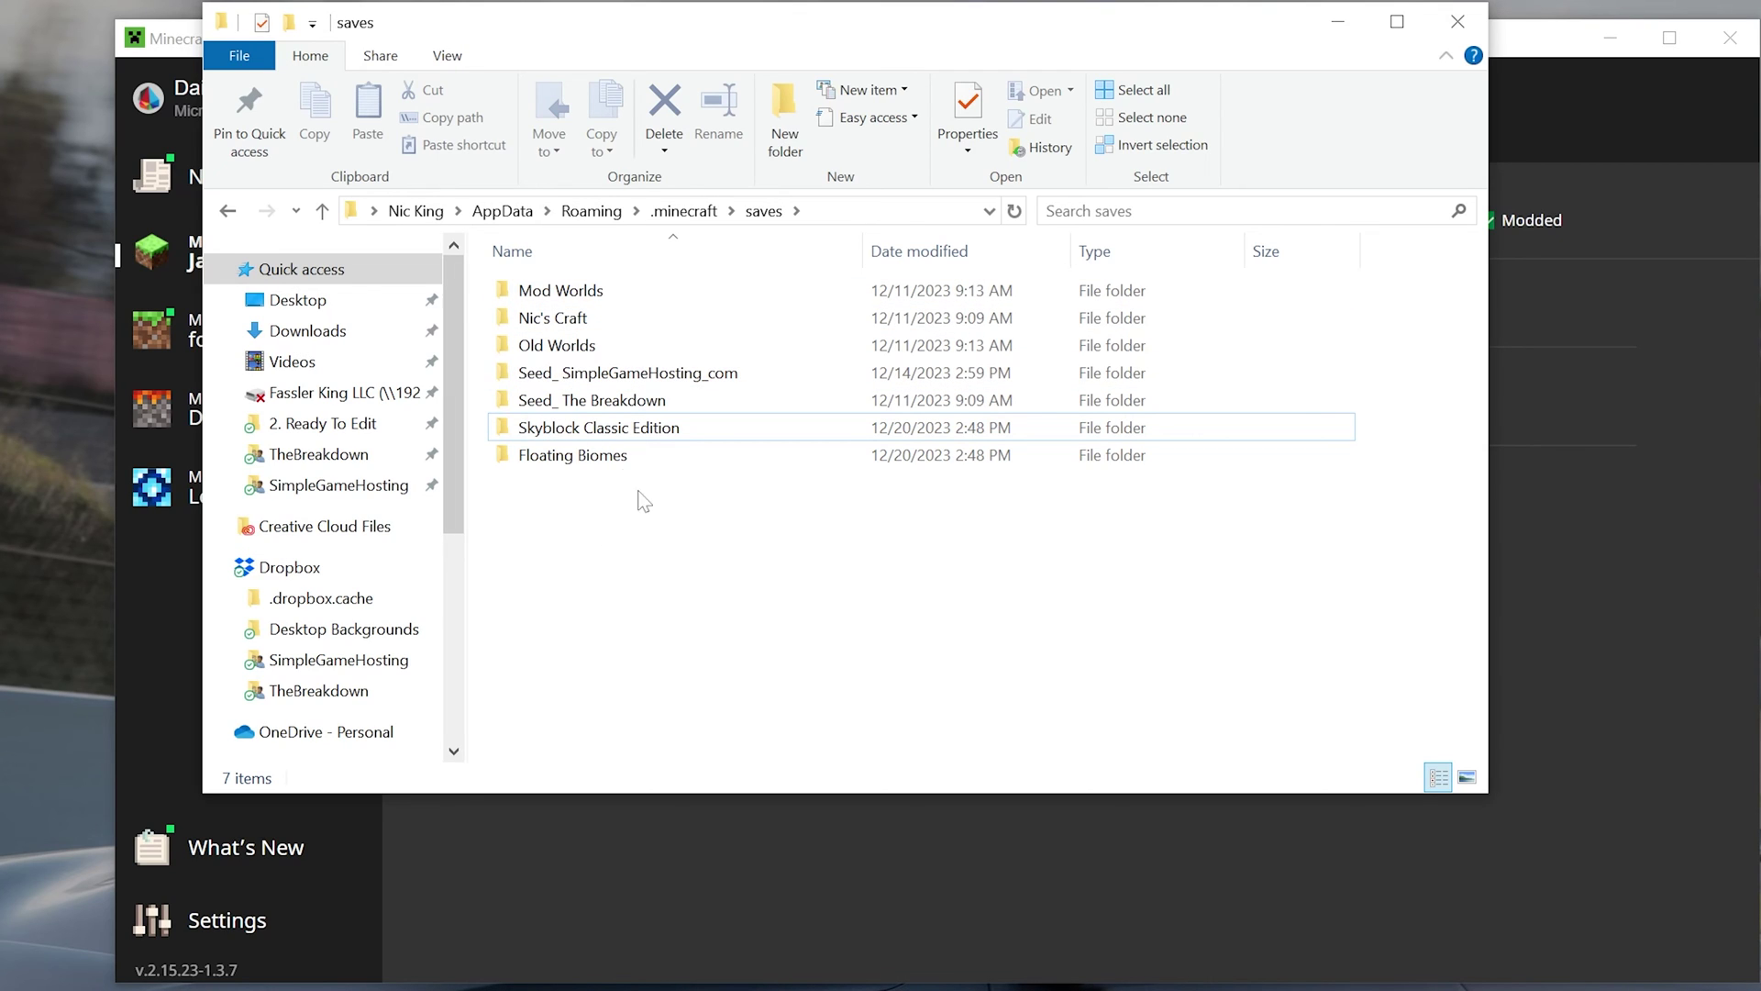
# Check the contents of the Skyblock Classic Edition and Floating Biomes folders within saves, and close the file window.
pyautogui.doubleClick(598, 431)
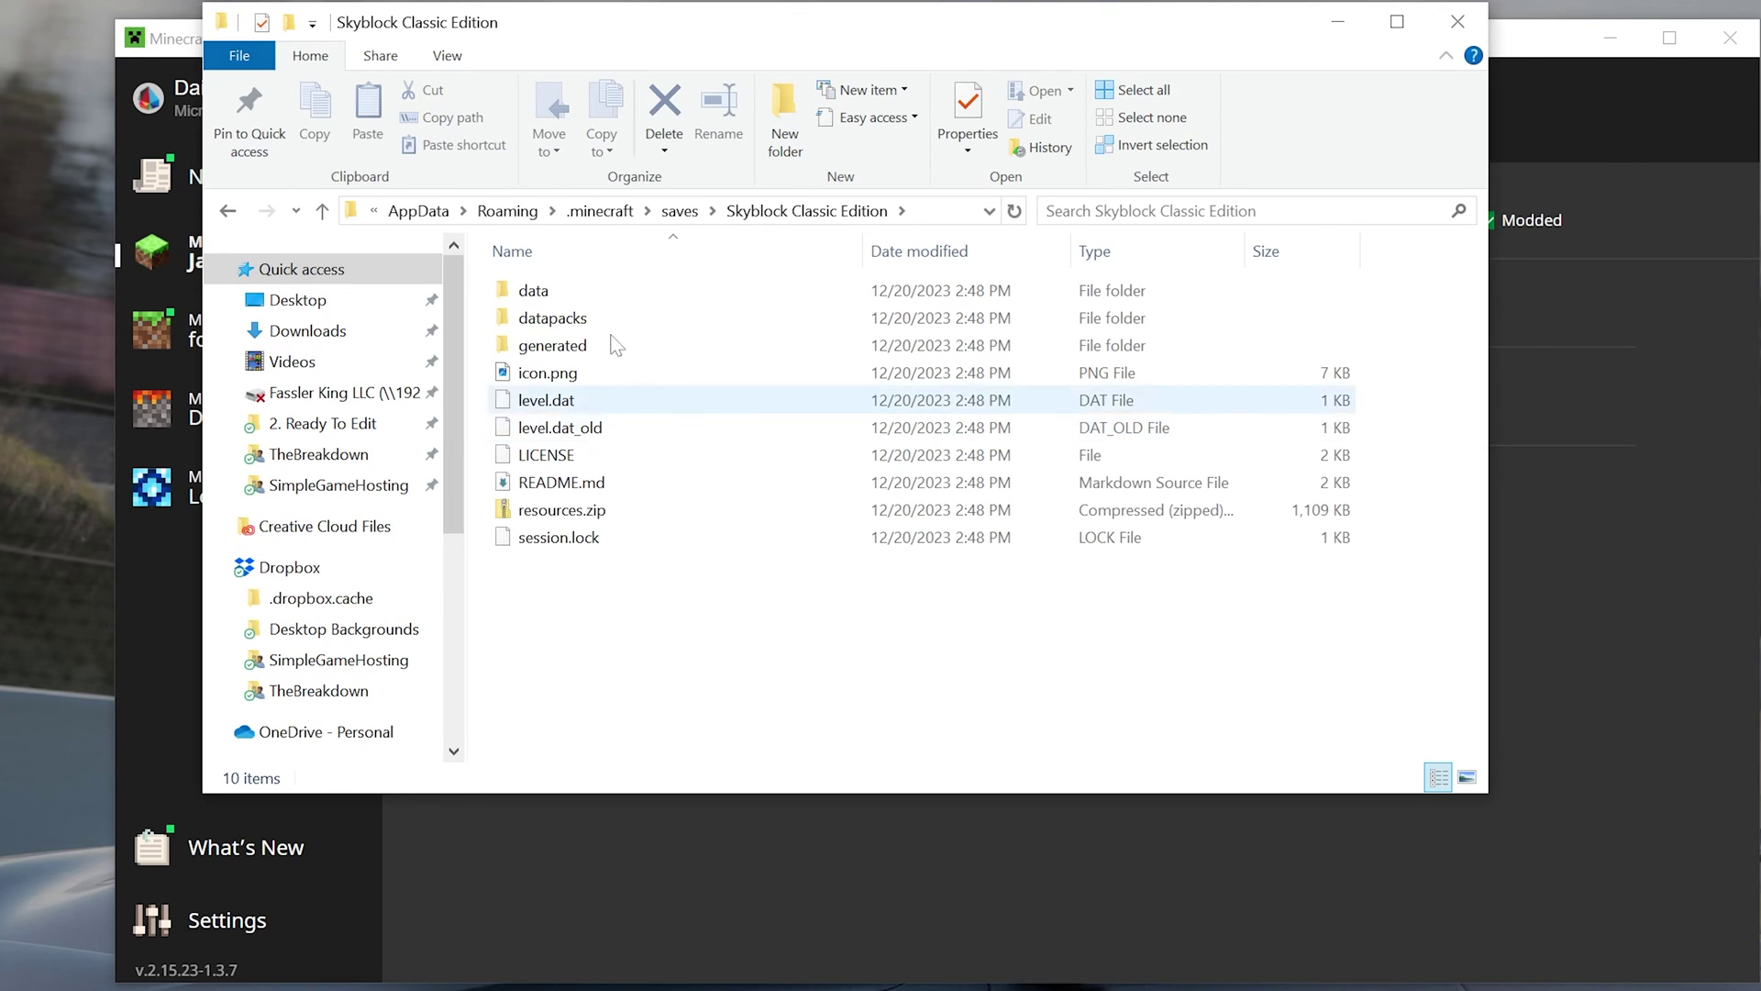
pyautogui.hotkey('alt', 'Left')
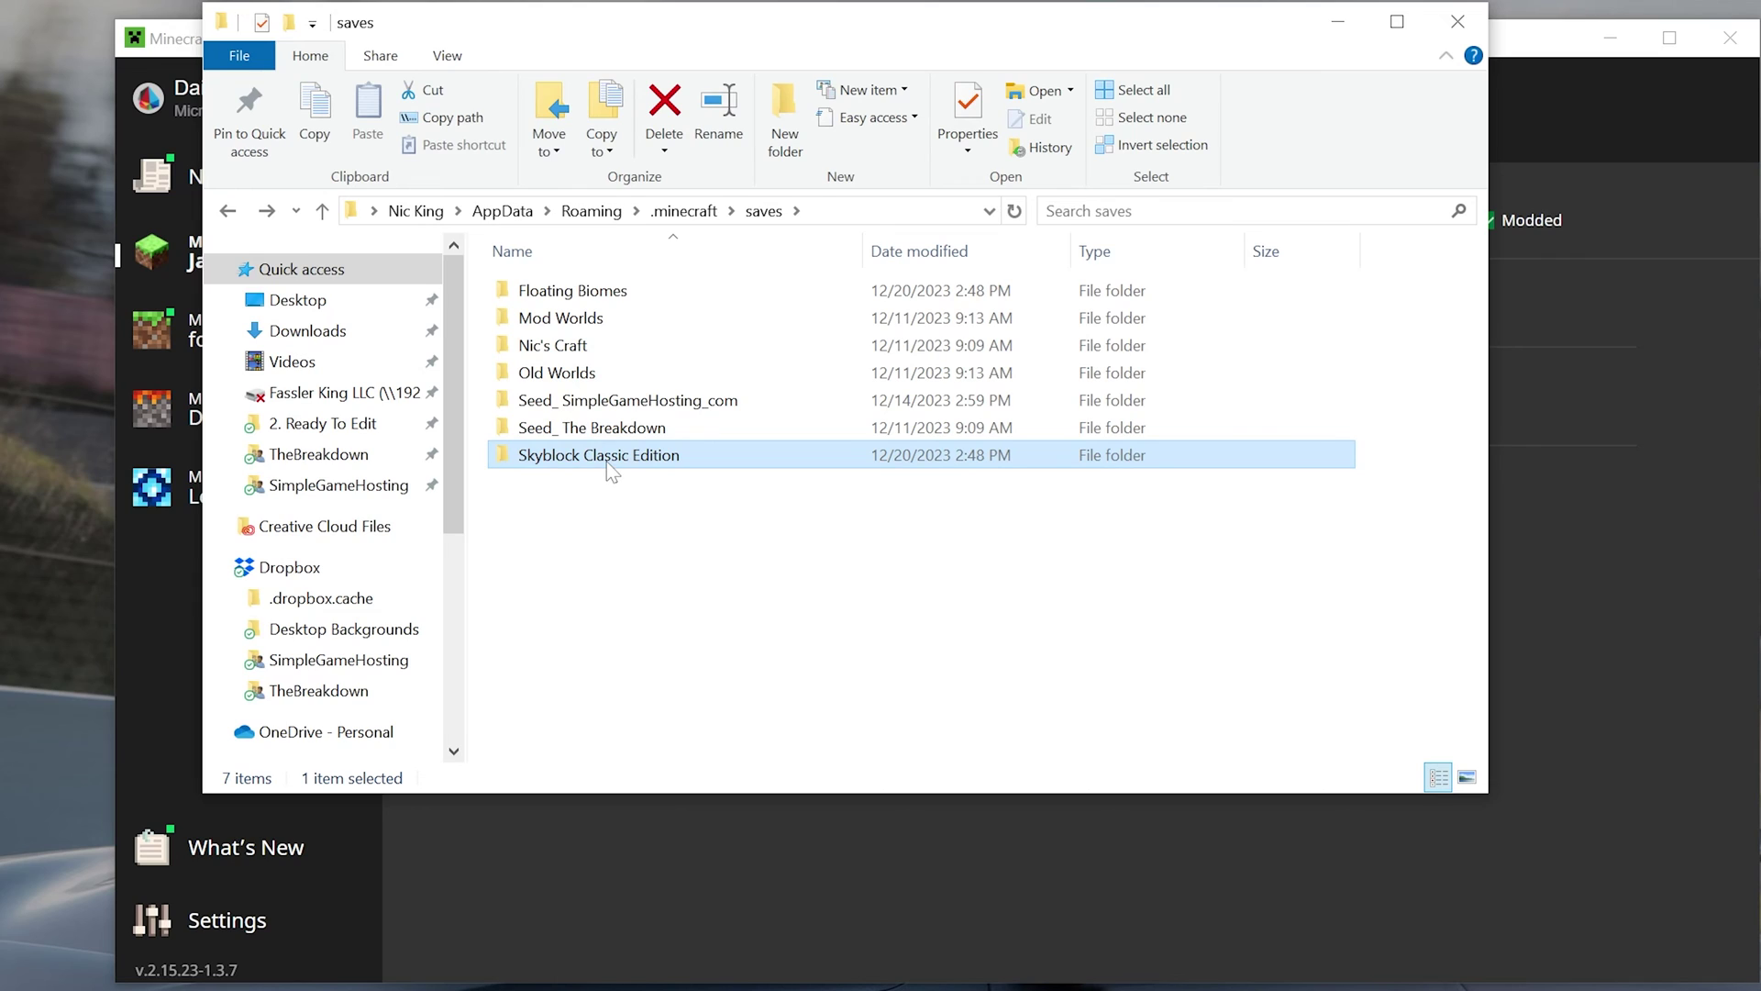
pyautogui.click(608, 460)
pyautogui.doubleClick(596, 292)
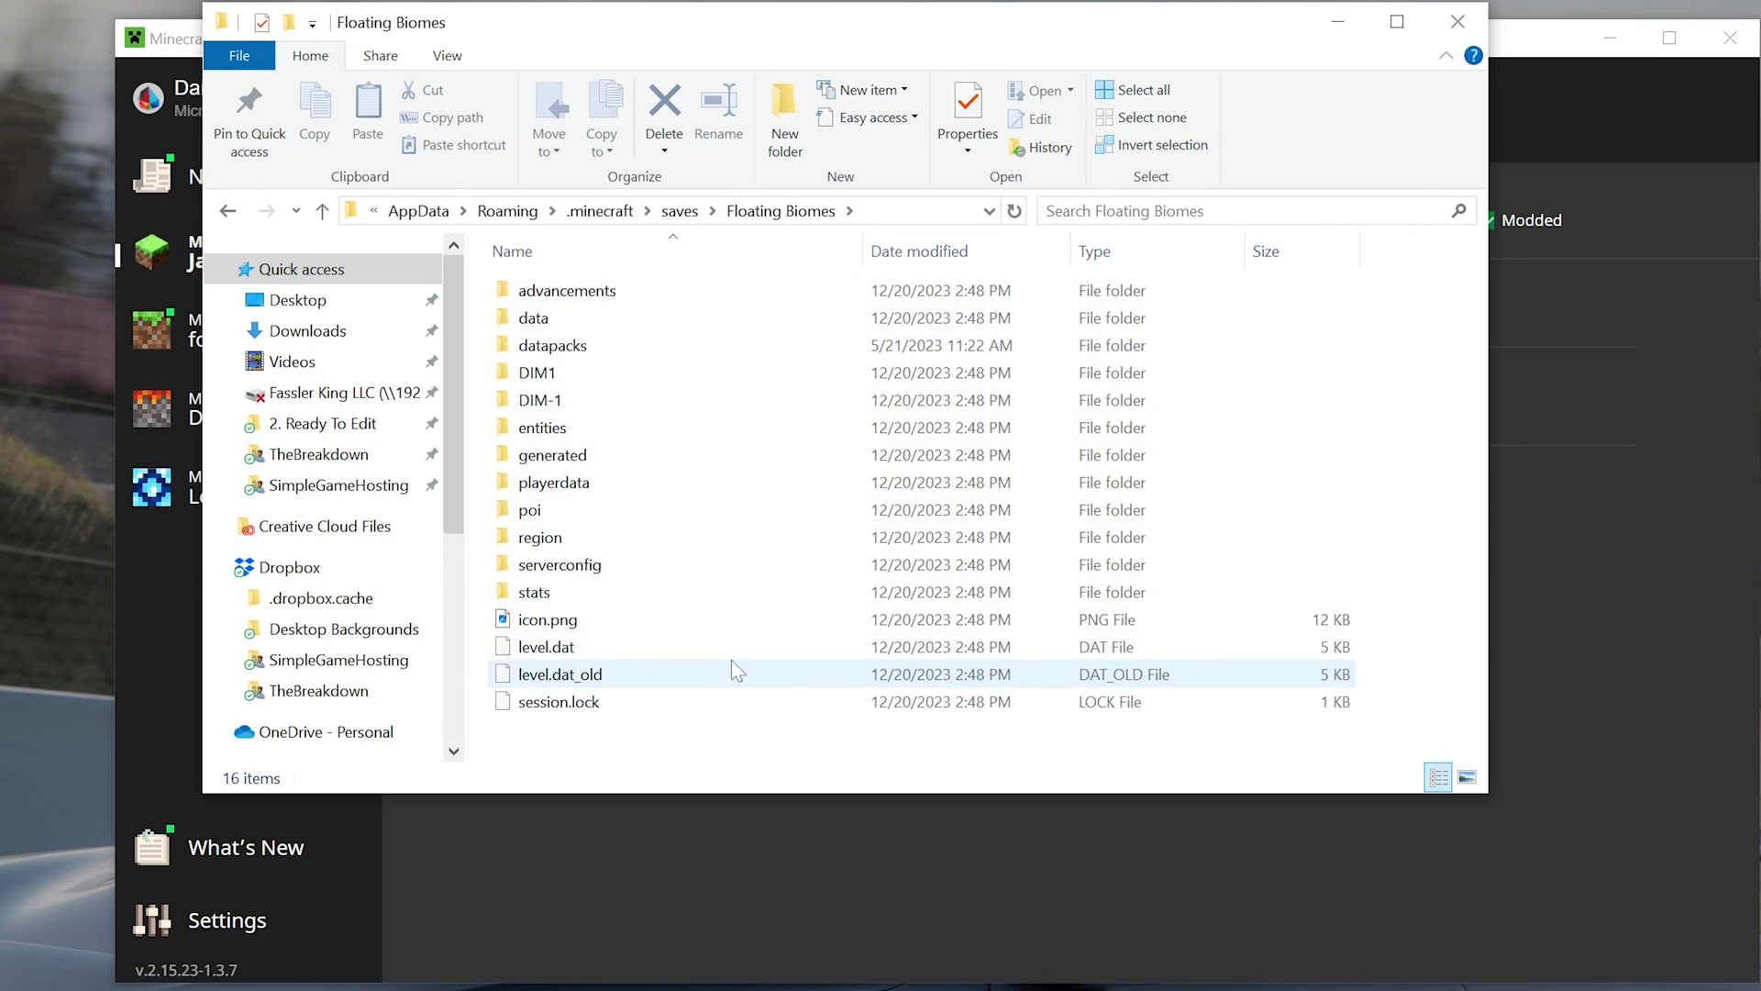
pyautogui.hotkey('alt', 'Left')
pyautogui.click(1457, 21)
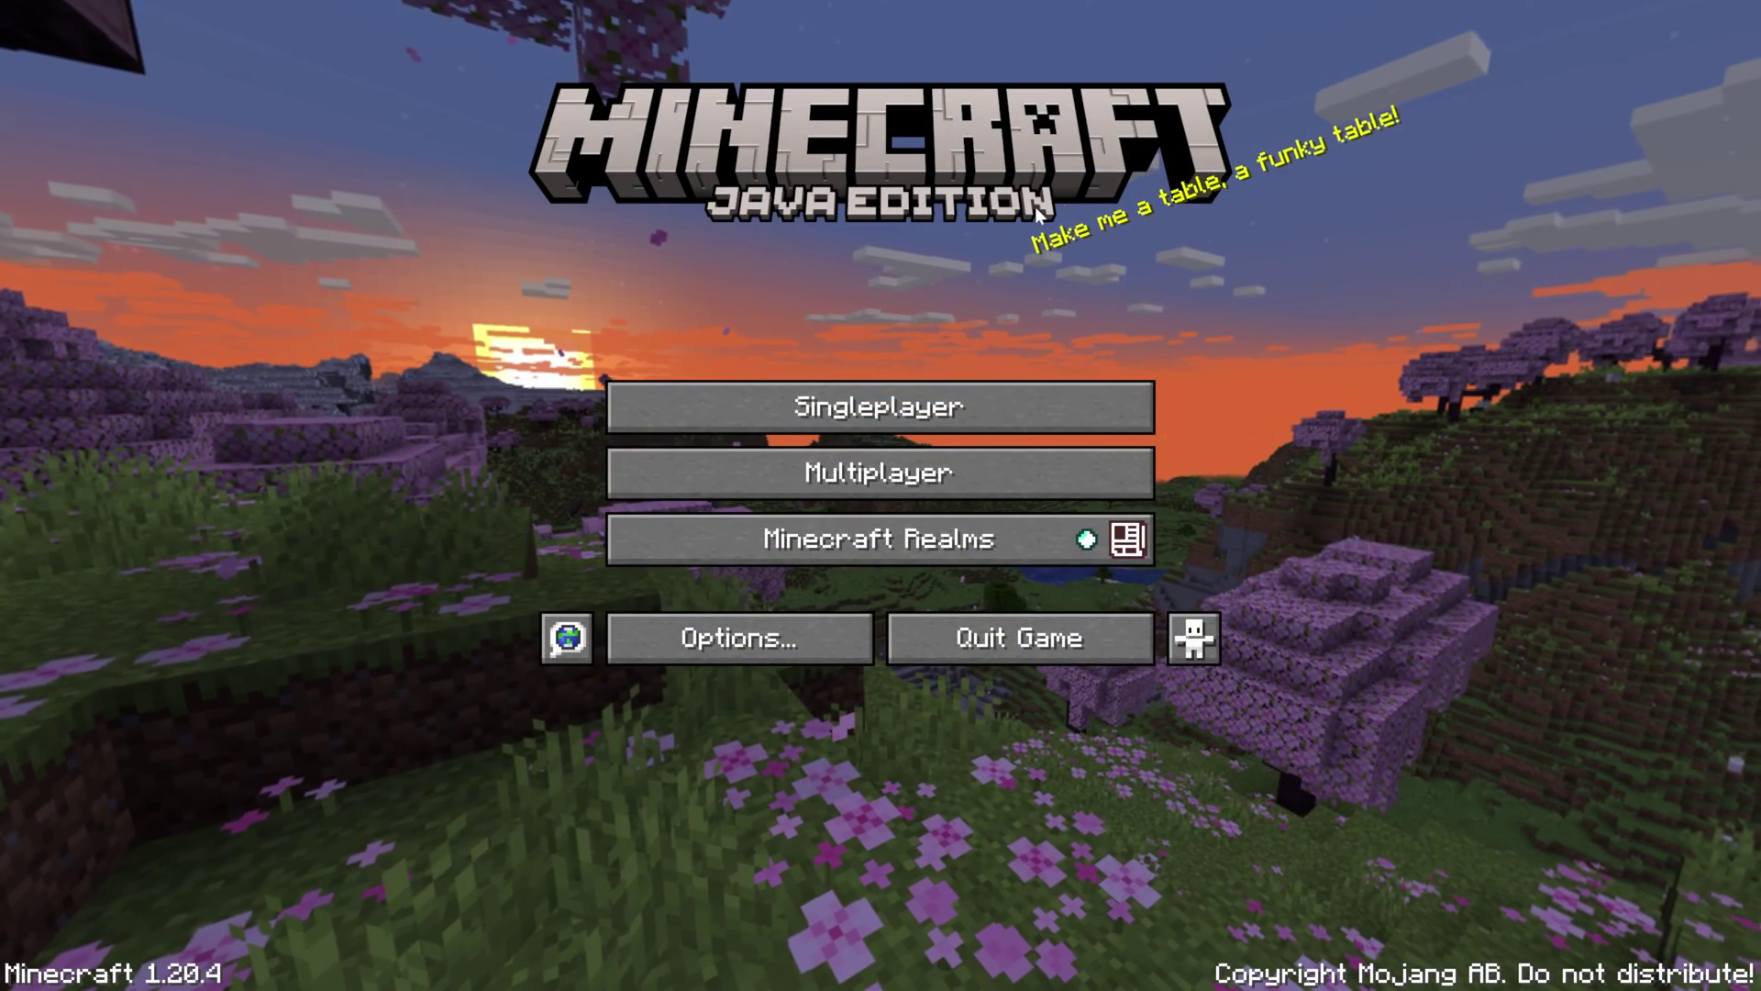
# Load the Floating Biomes world in singleplayer, walk around its biome islands, and return to the title screen.
pyautogui.click(860, 426)
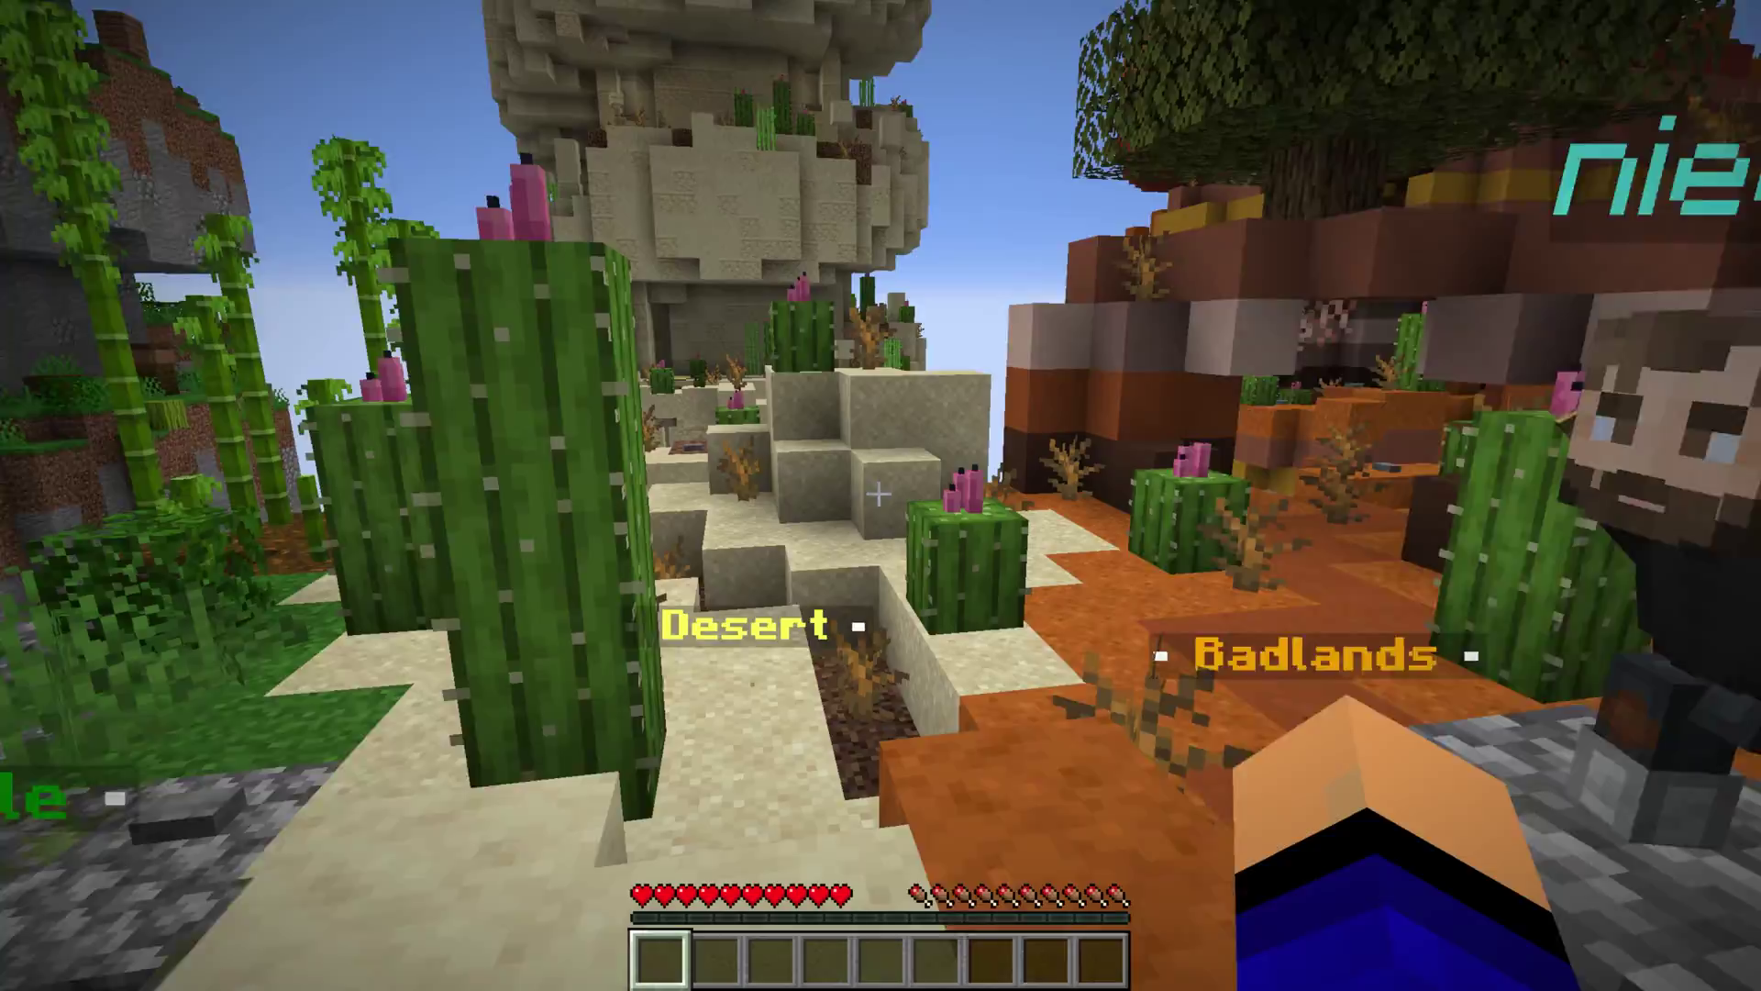
pyautogui.press('w')
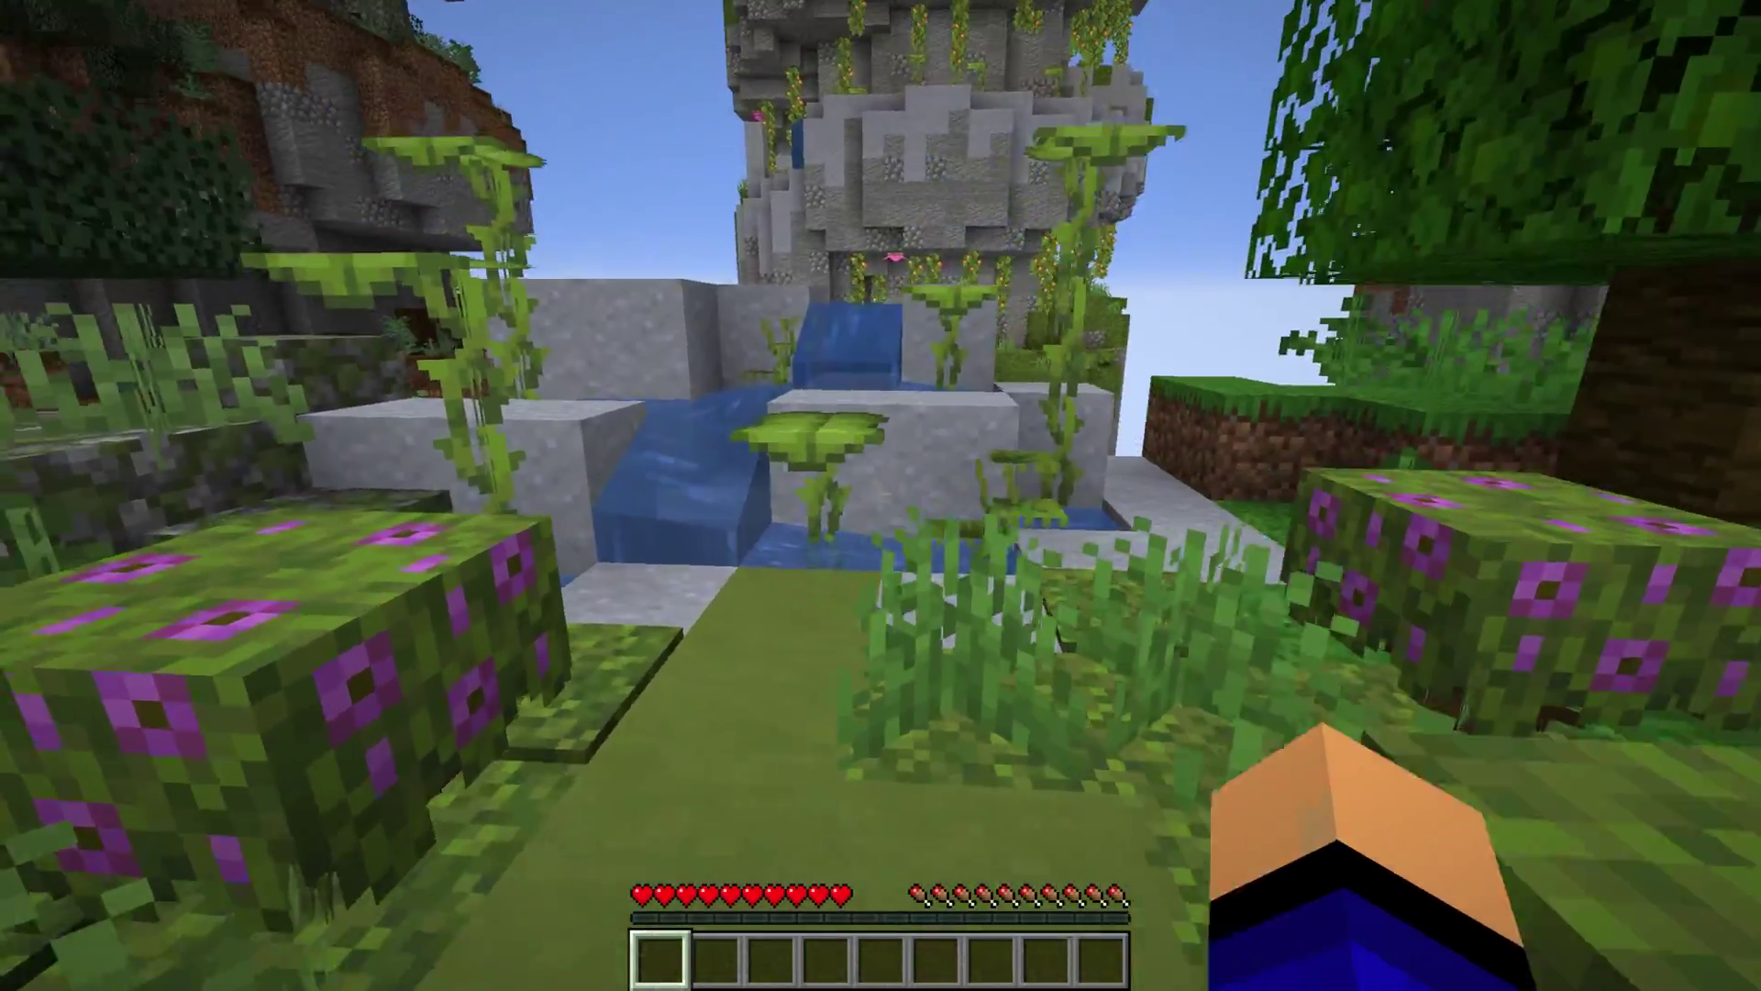
pyautogui.press('w')
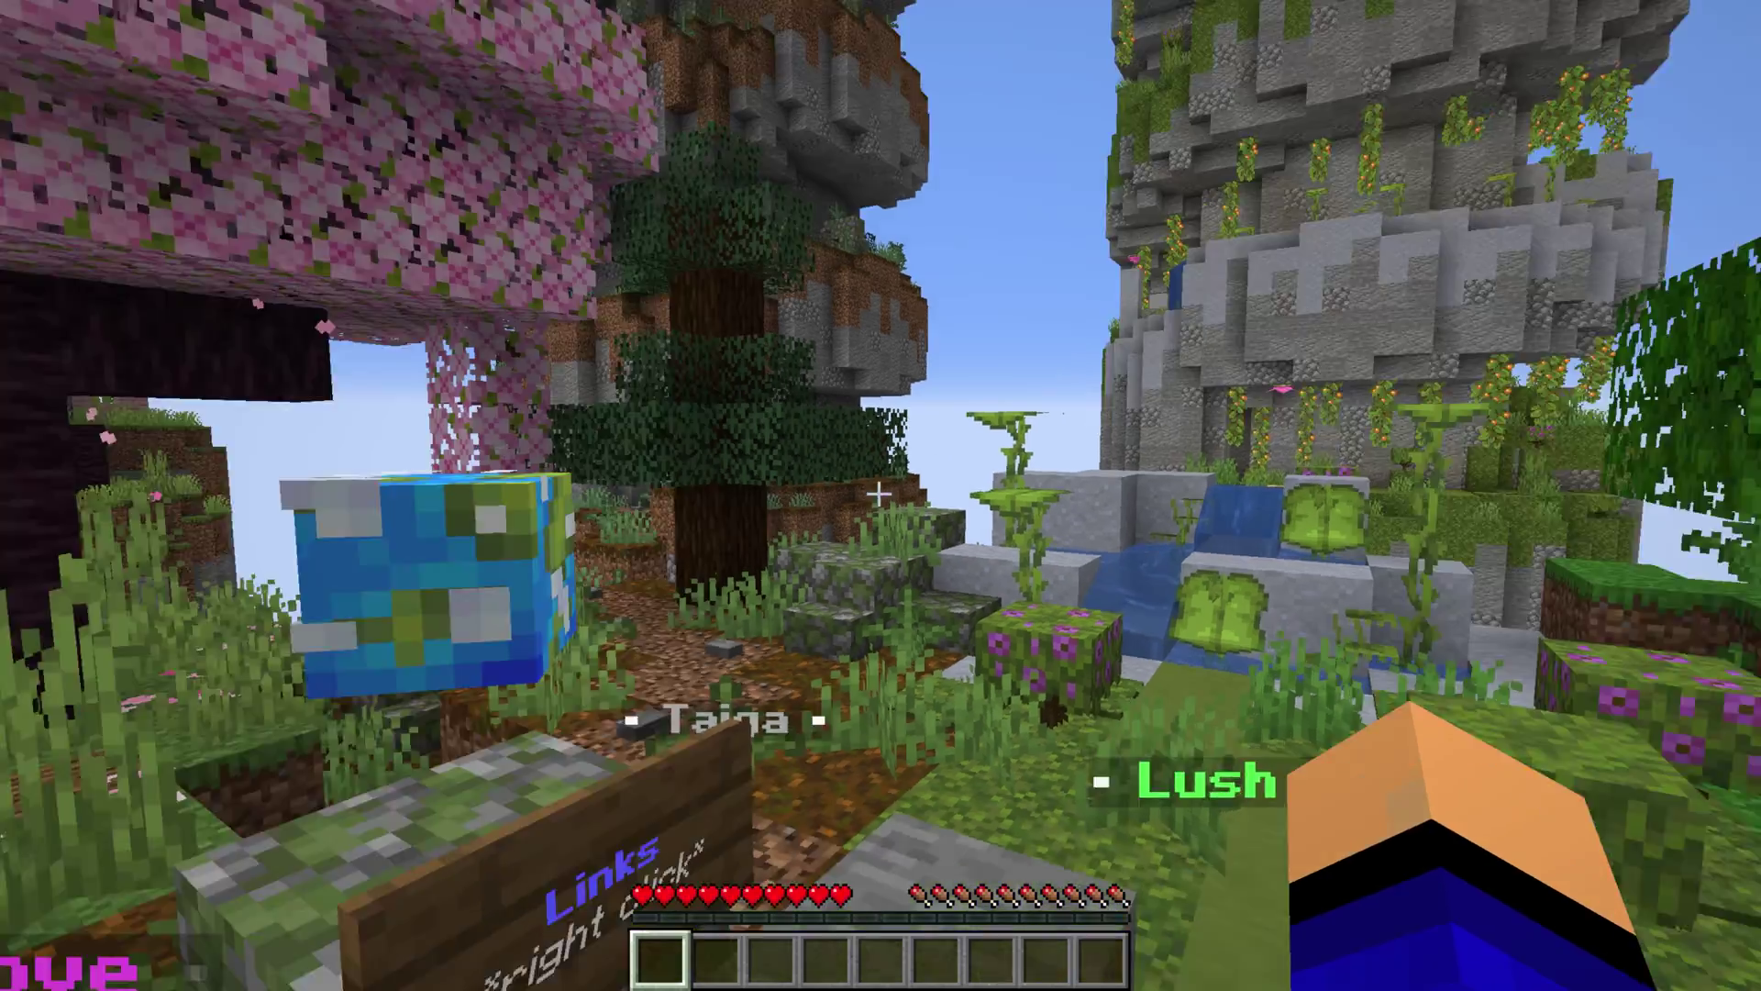
pyautogui.press('Escape')
pyautogui.click(901, 560)
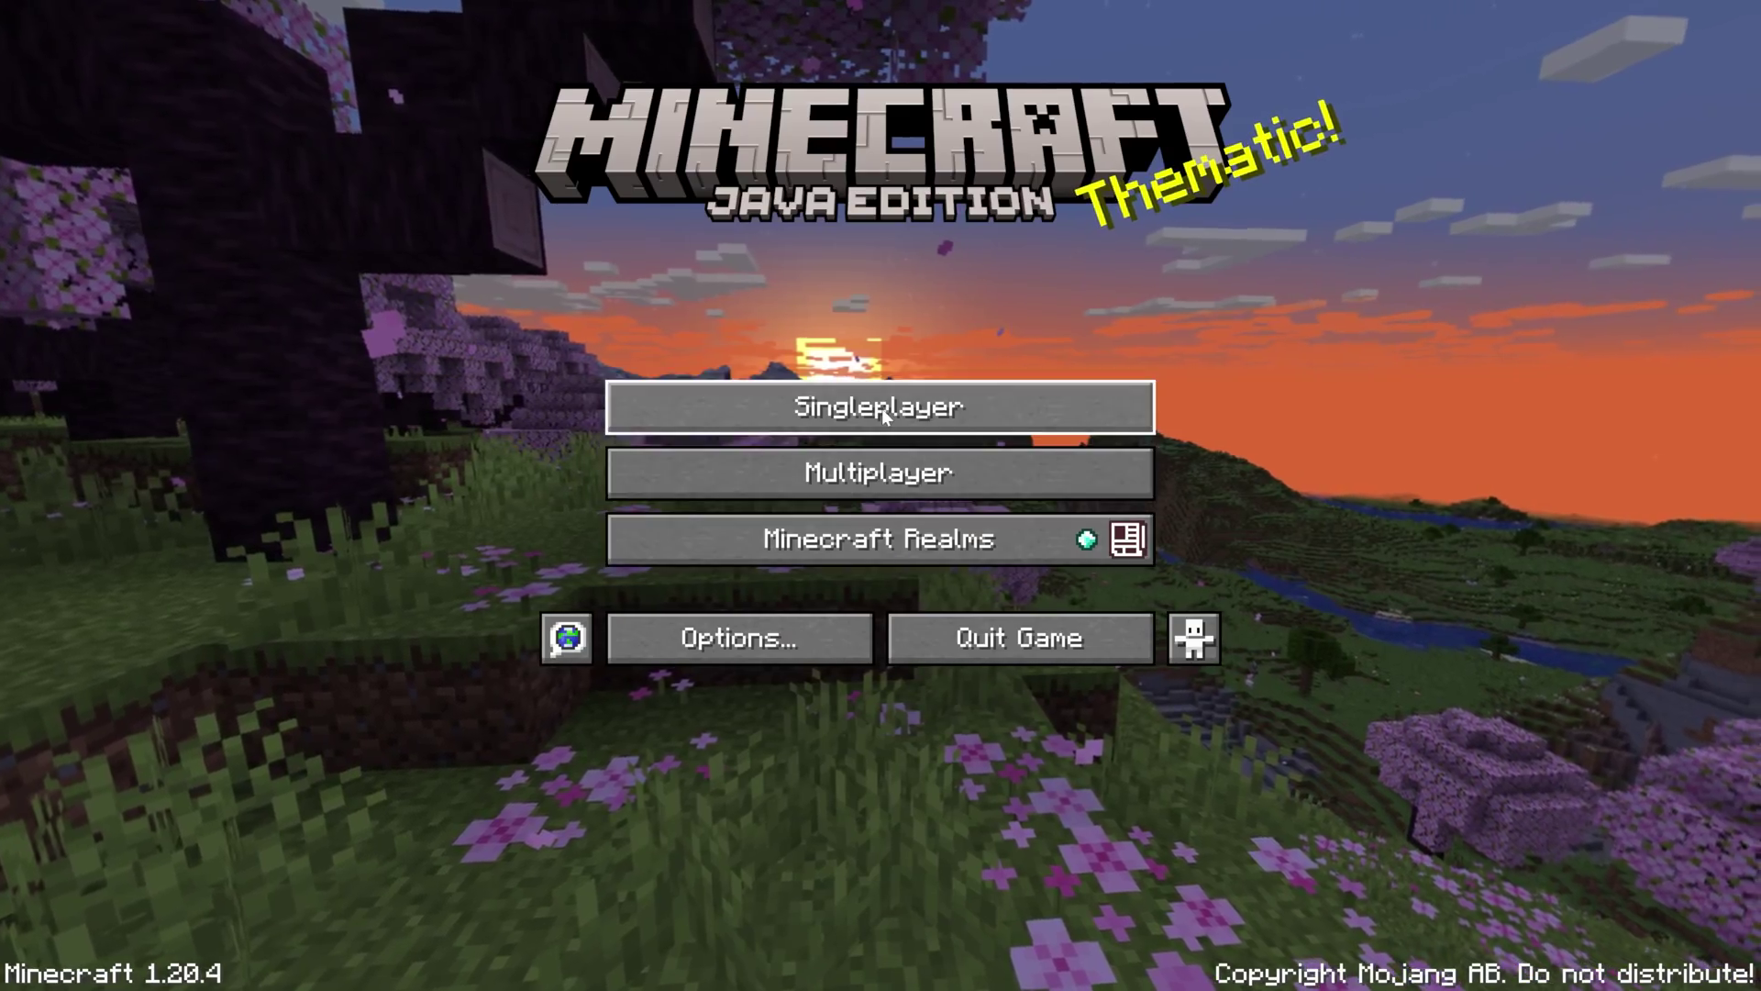
# Load the singleplayer world with the stone and wooden island buildings, view it, and return to the title screen.
pyautogui.click(1128, 401)
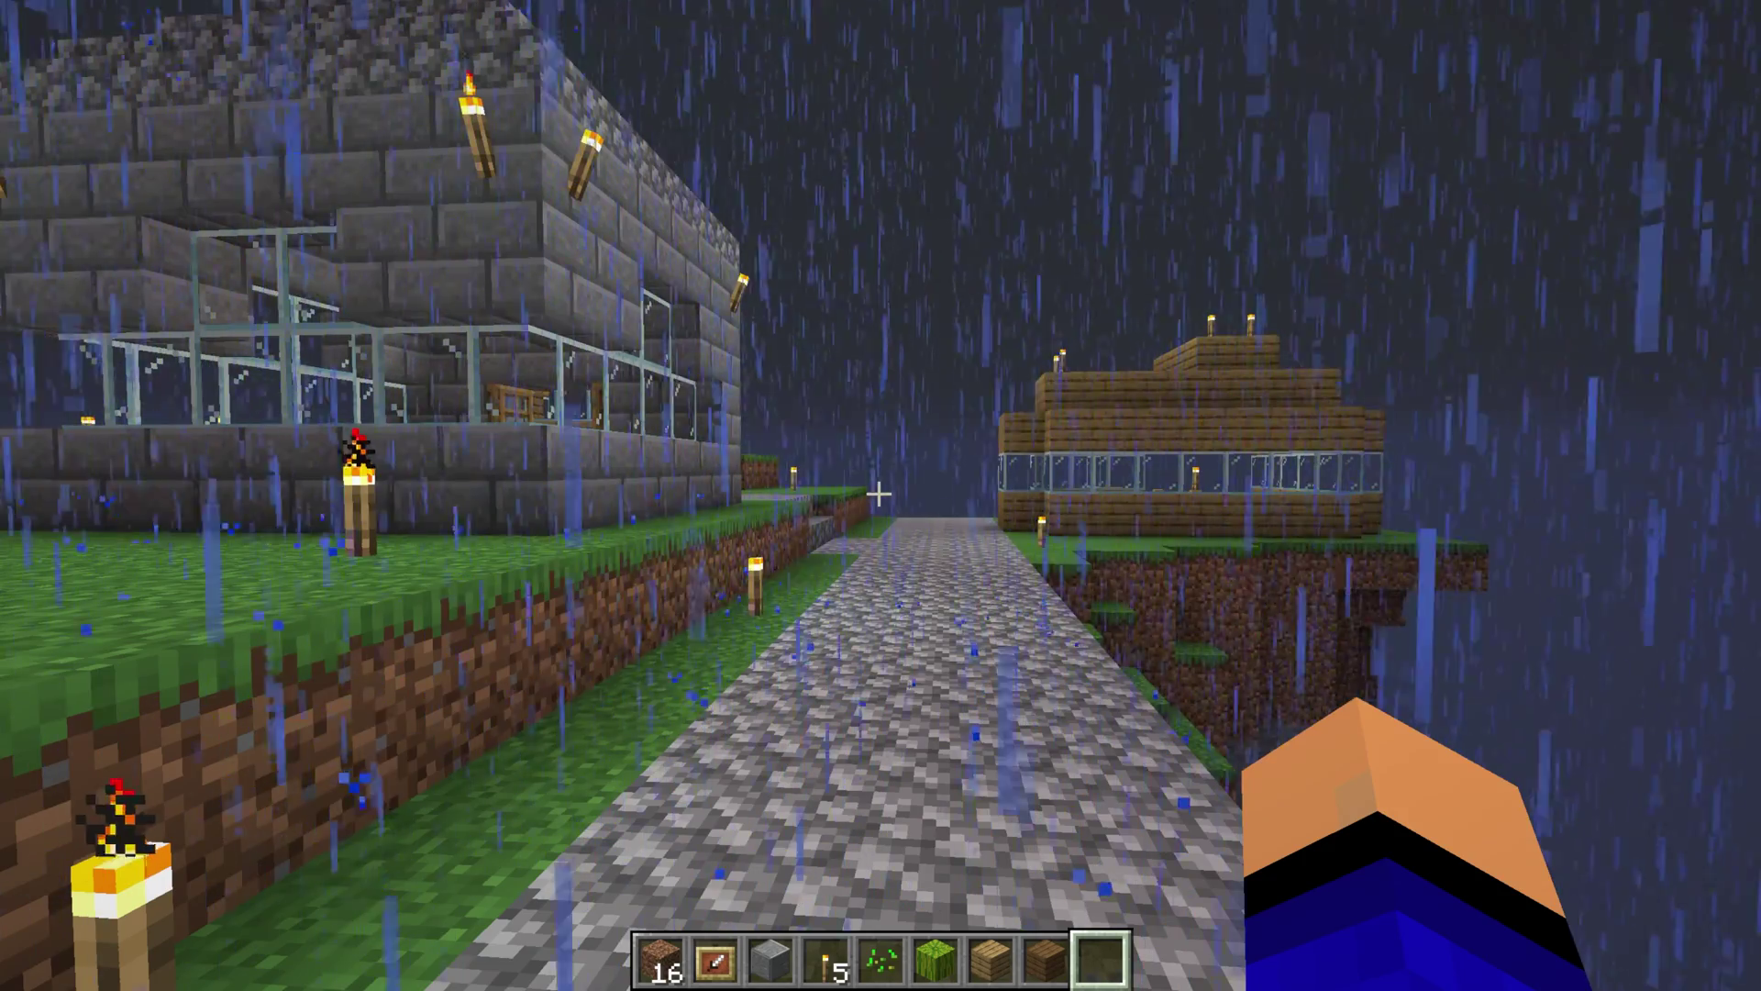
pyautogui.press('Escape')
pyautogui.click(929, 560)
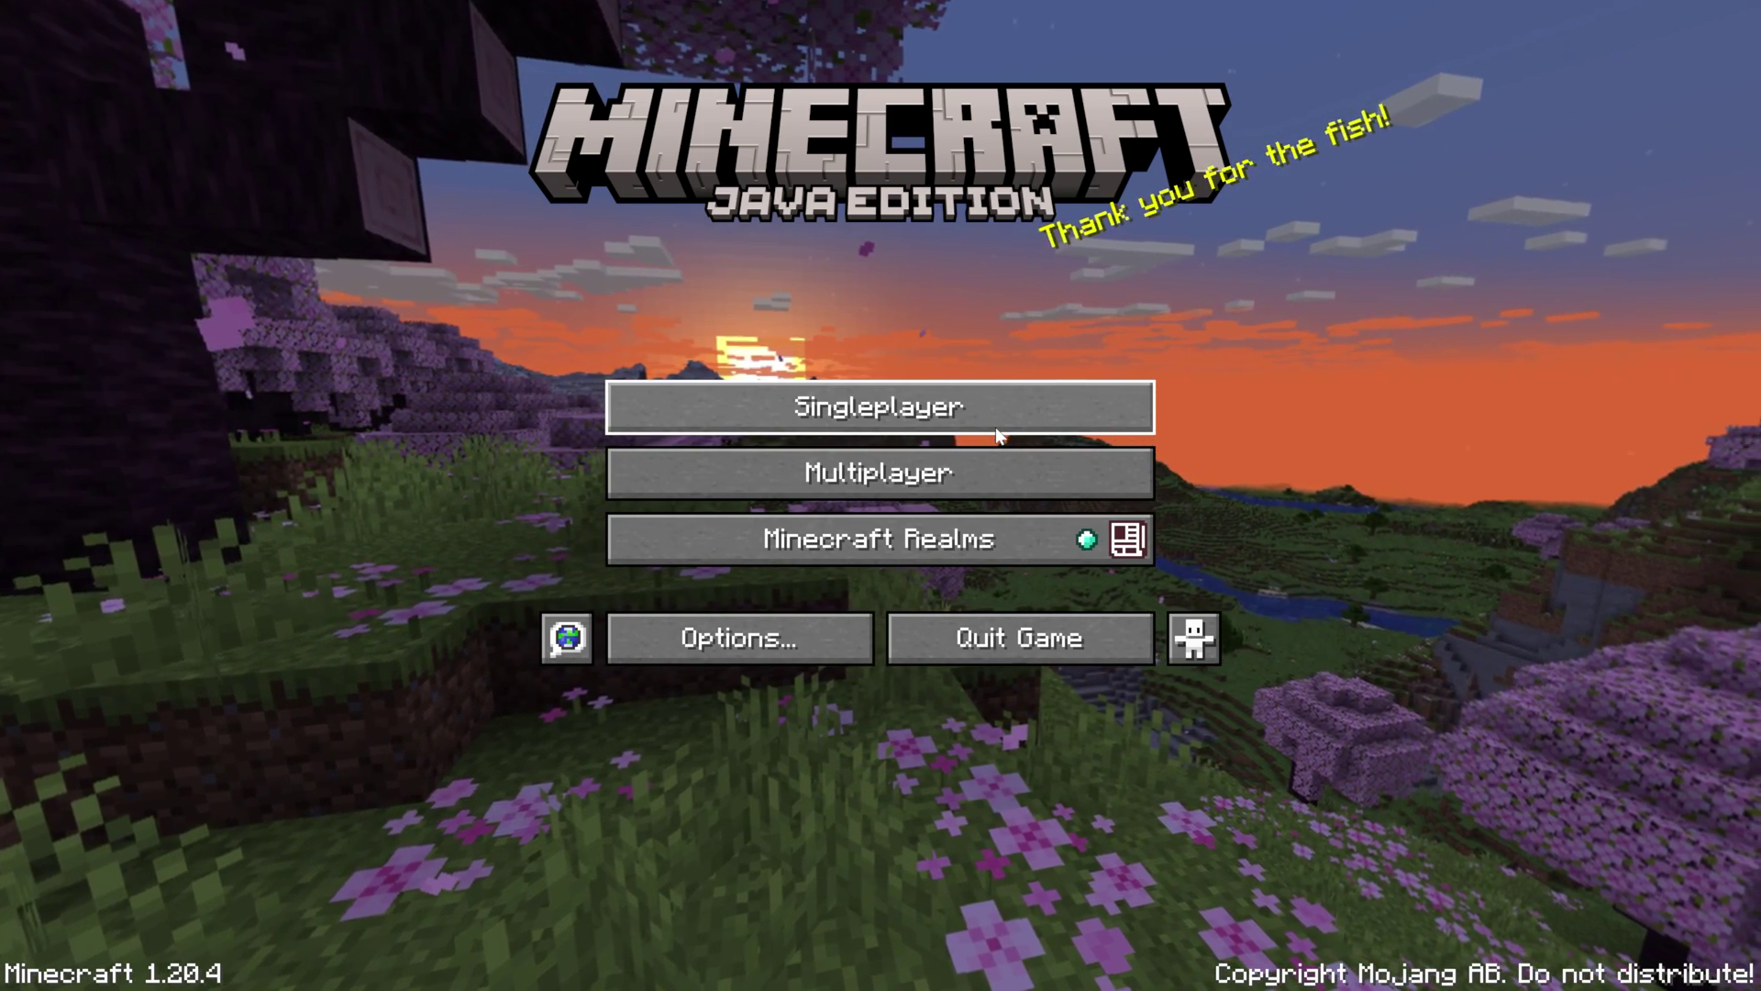
# Load the Skyblock Classic Edition world in singleplayer and choose the Default (Normal) islands in its chat.
pyautogui.click(998, 430)
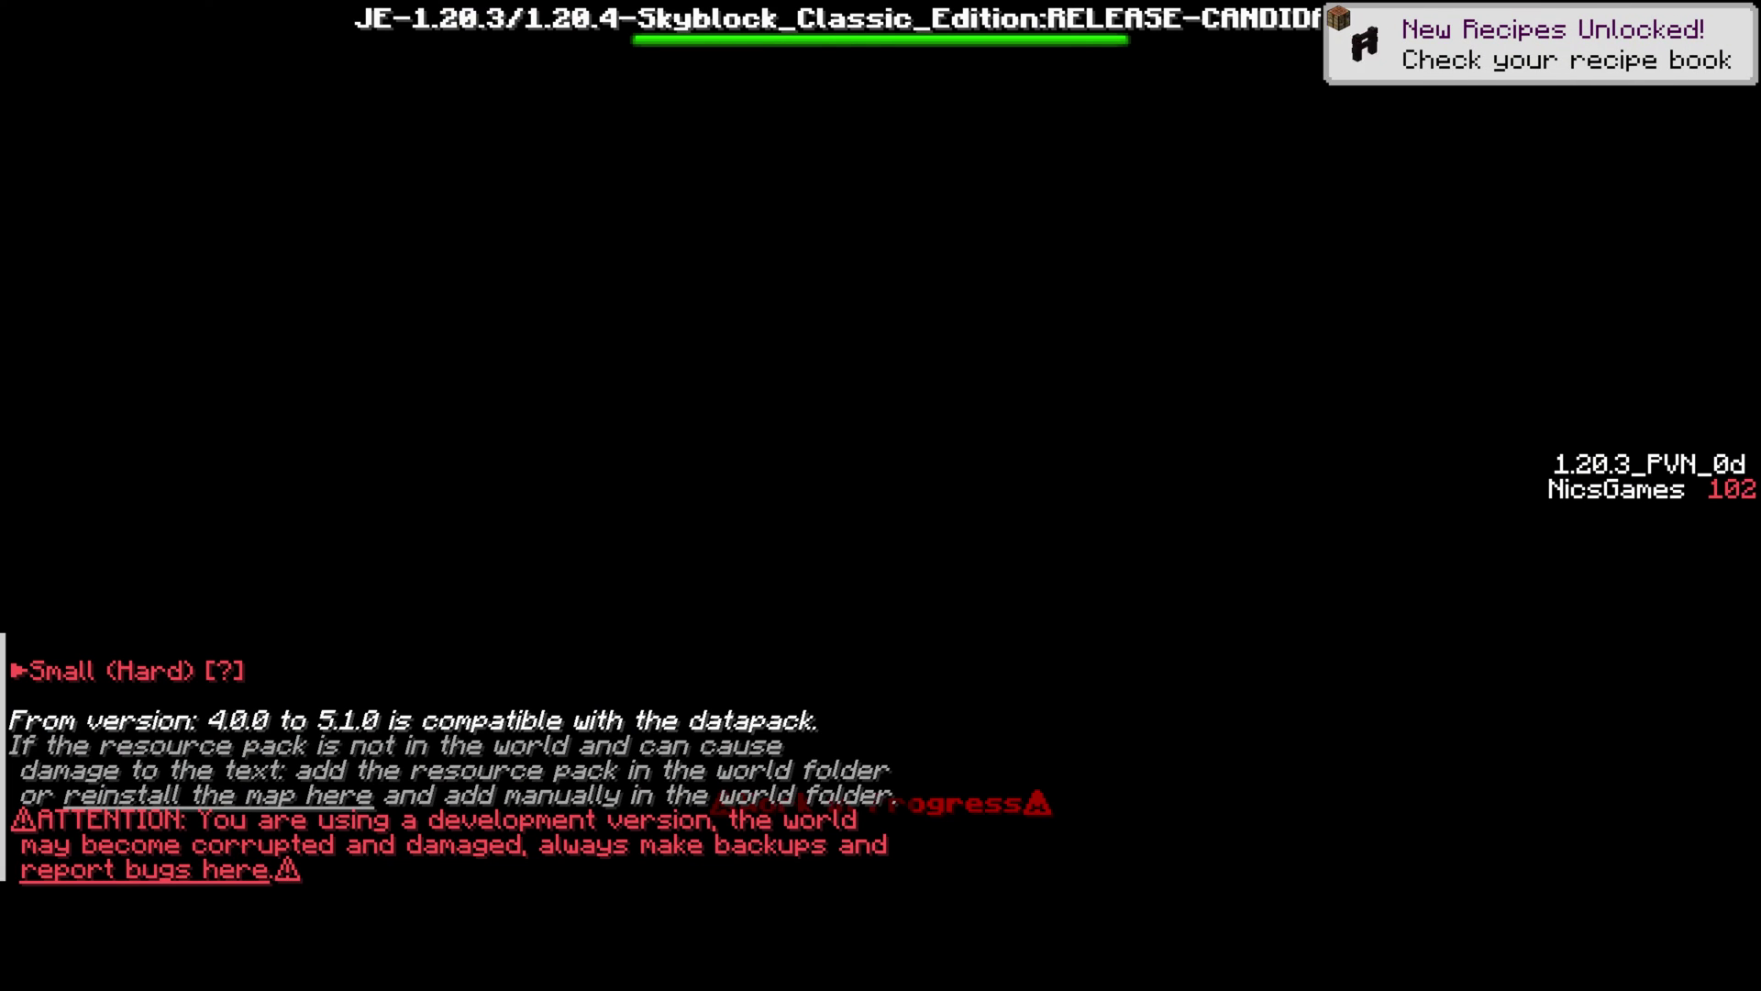
pyautogui.press('t')
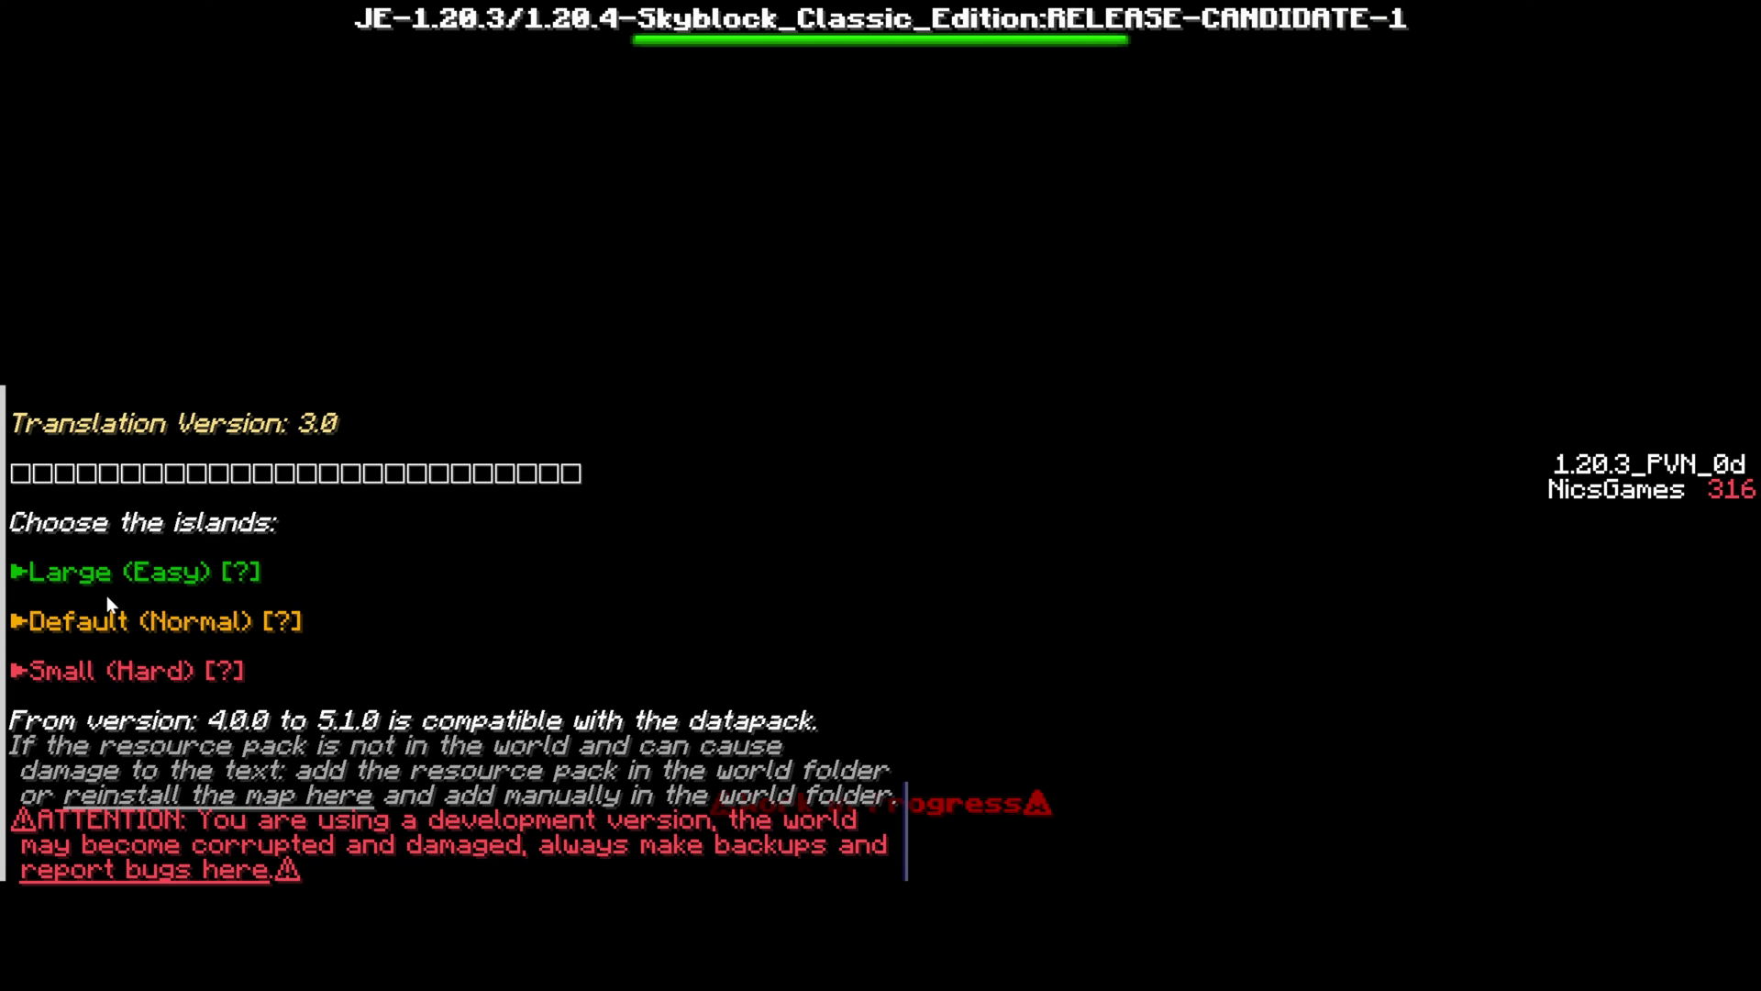
pyautogui.click(113, 623)
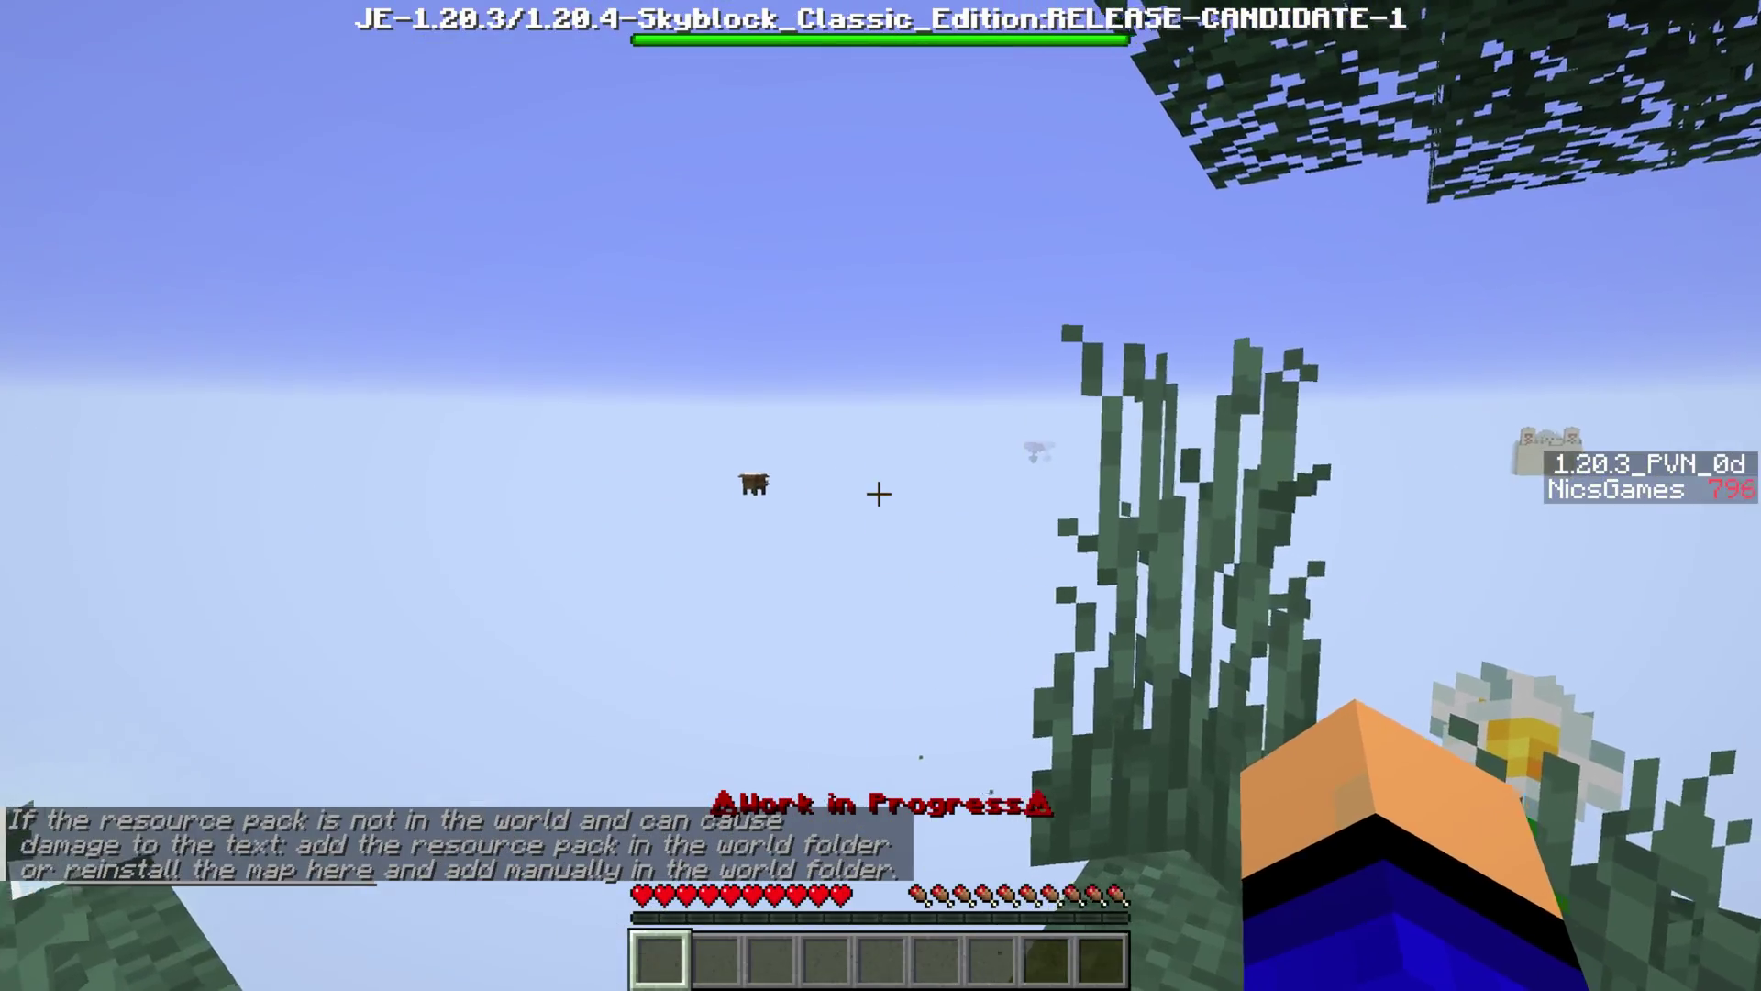
# Examine the starting chest's contents and the sign on the tree of the Skyblock island.
pyautogui.rightClick(878, 494)
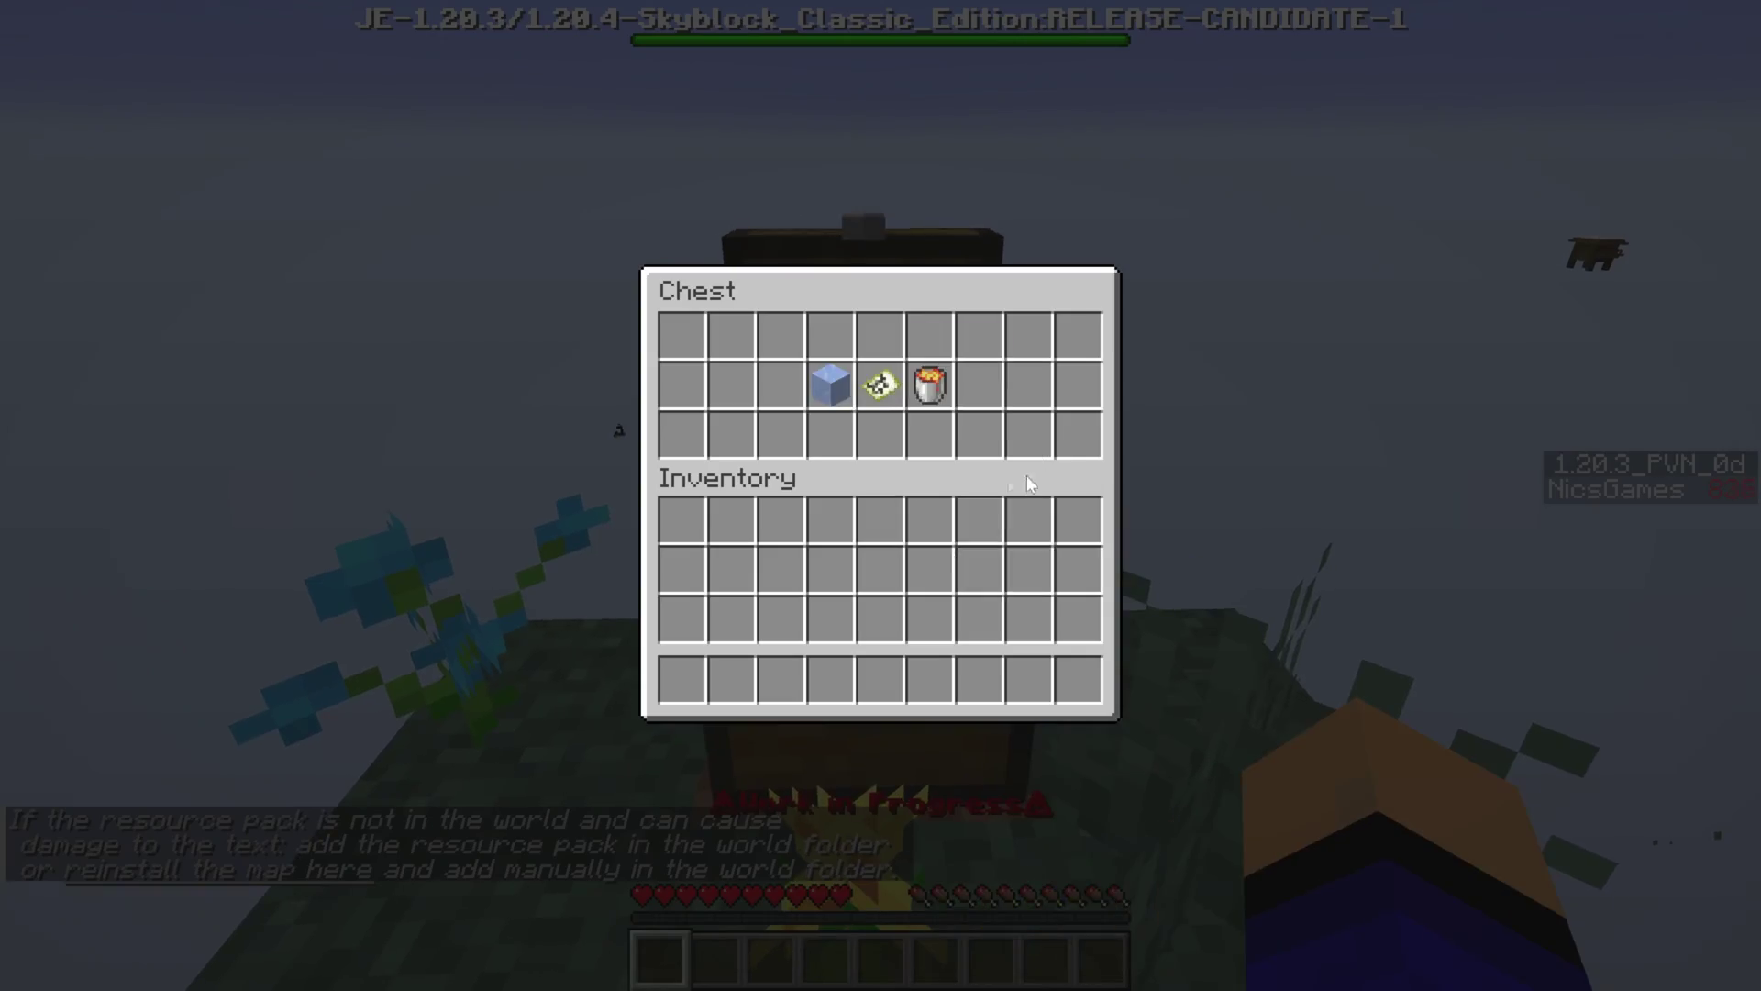
pyautogui.press('Escape')
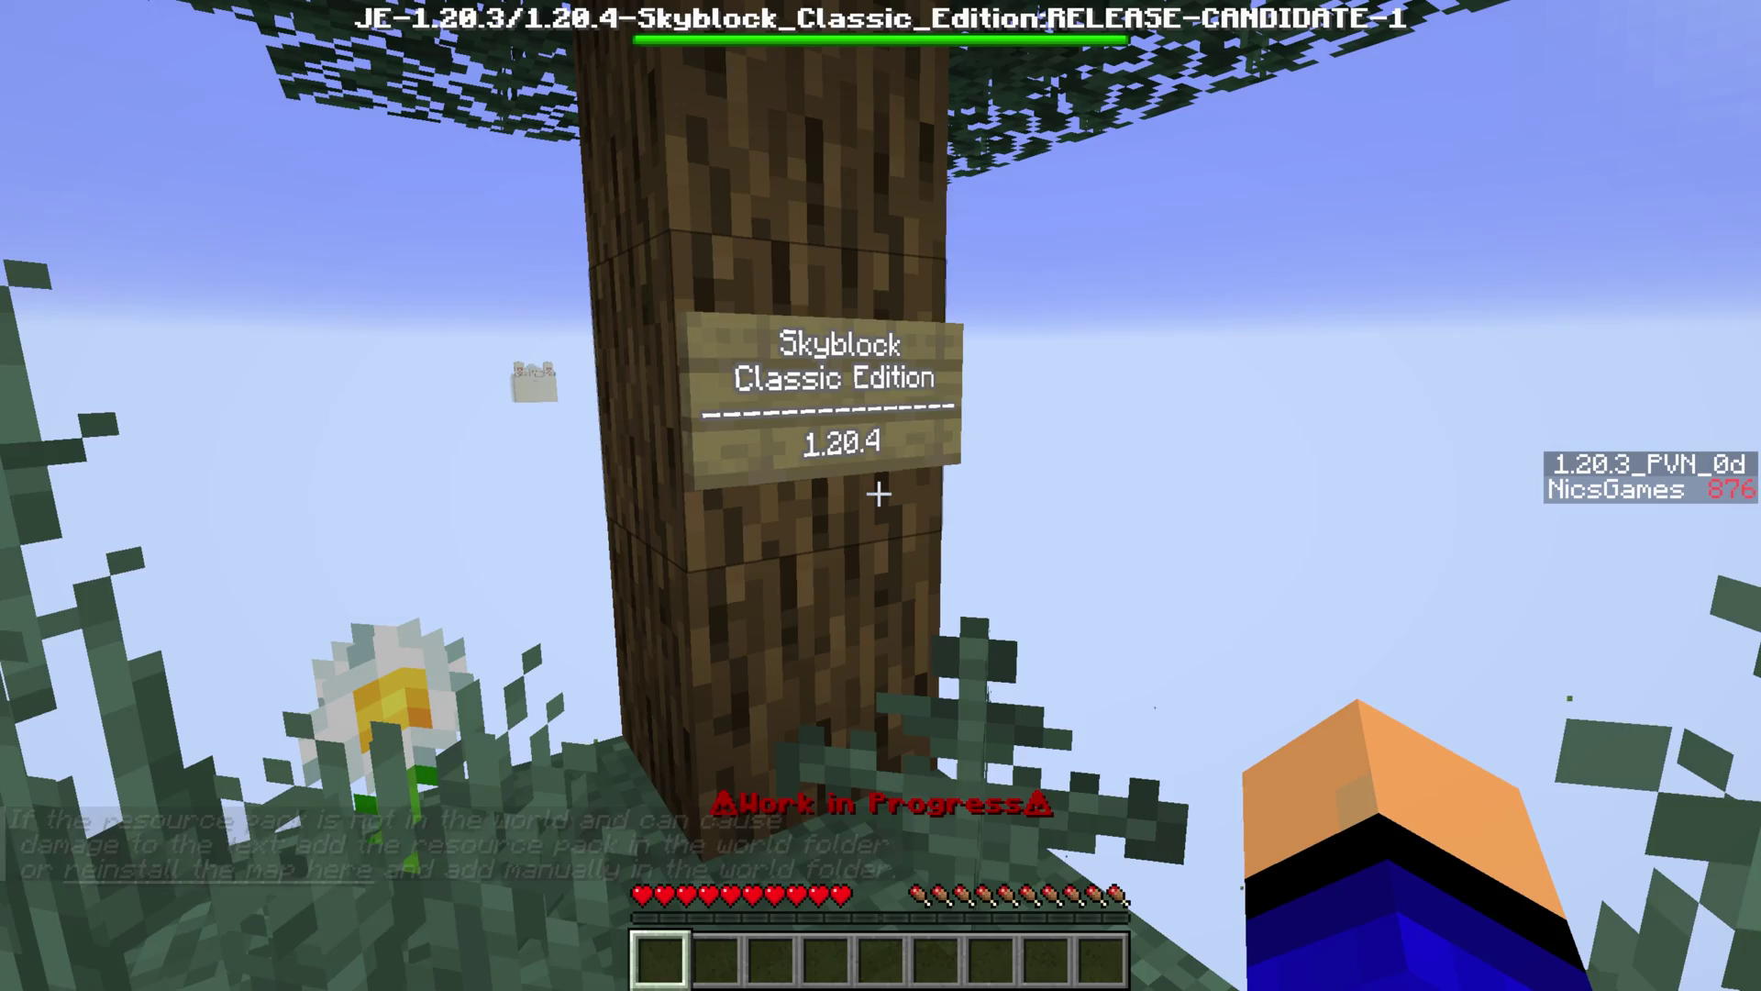
pyautogui.press('s')
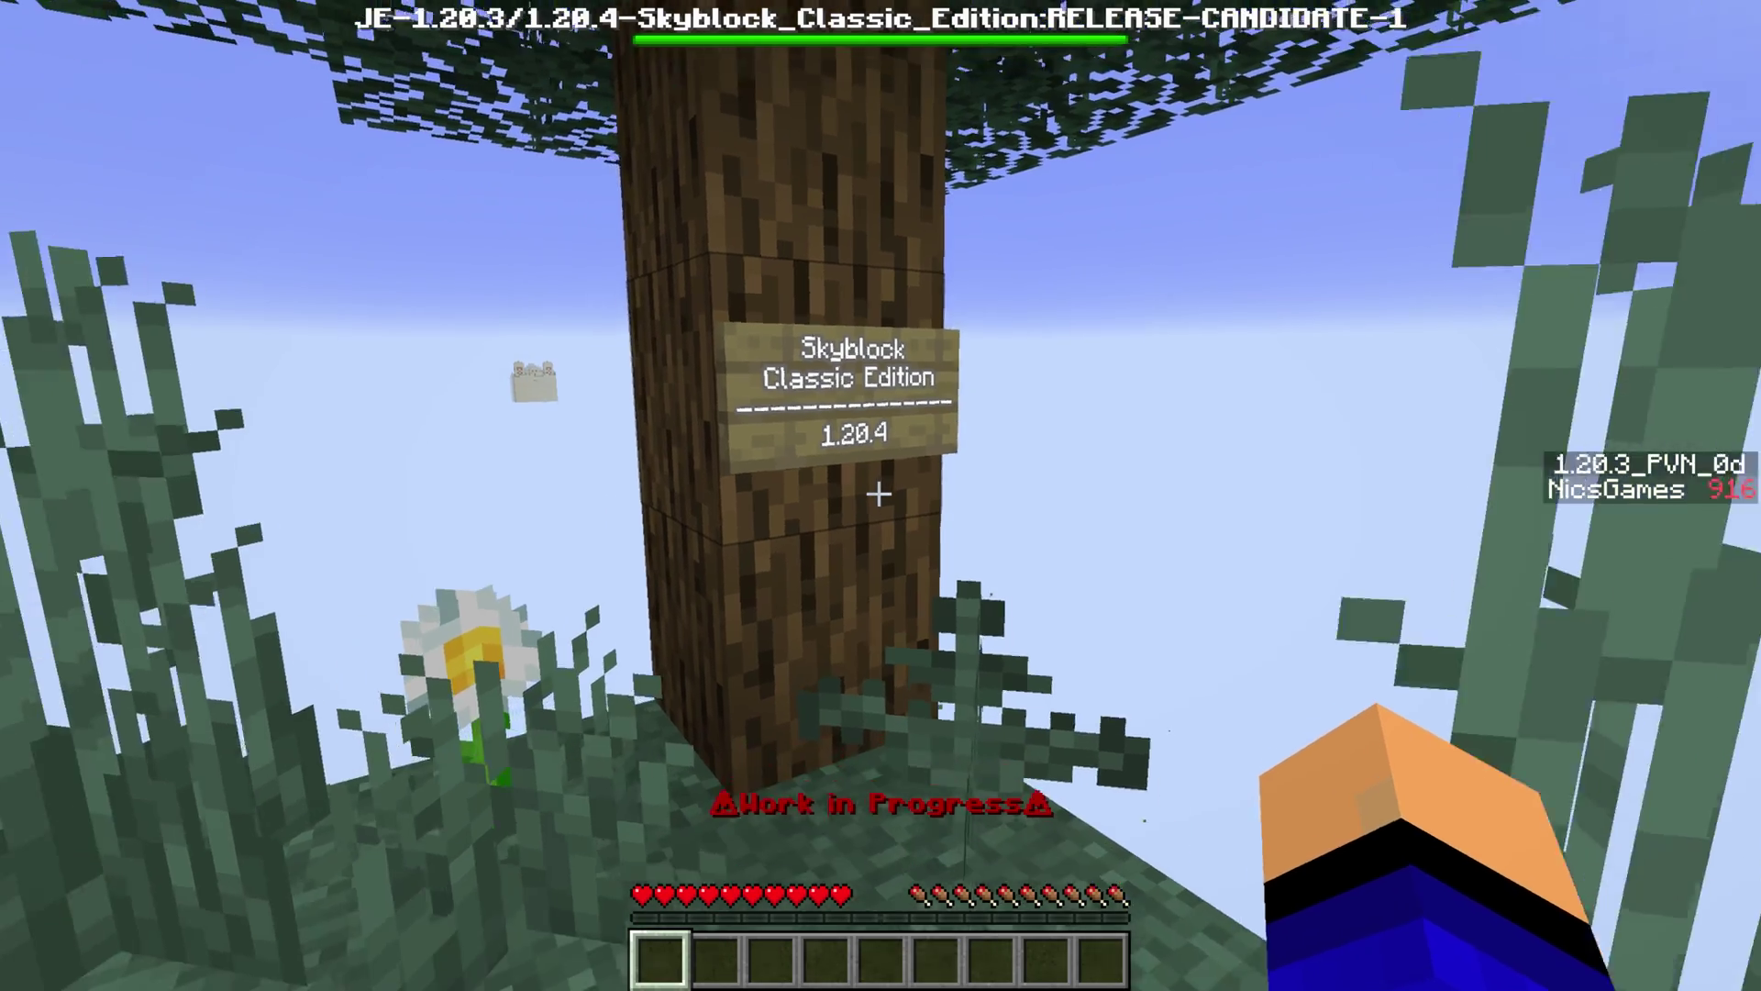